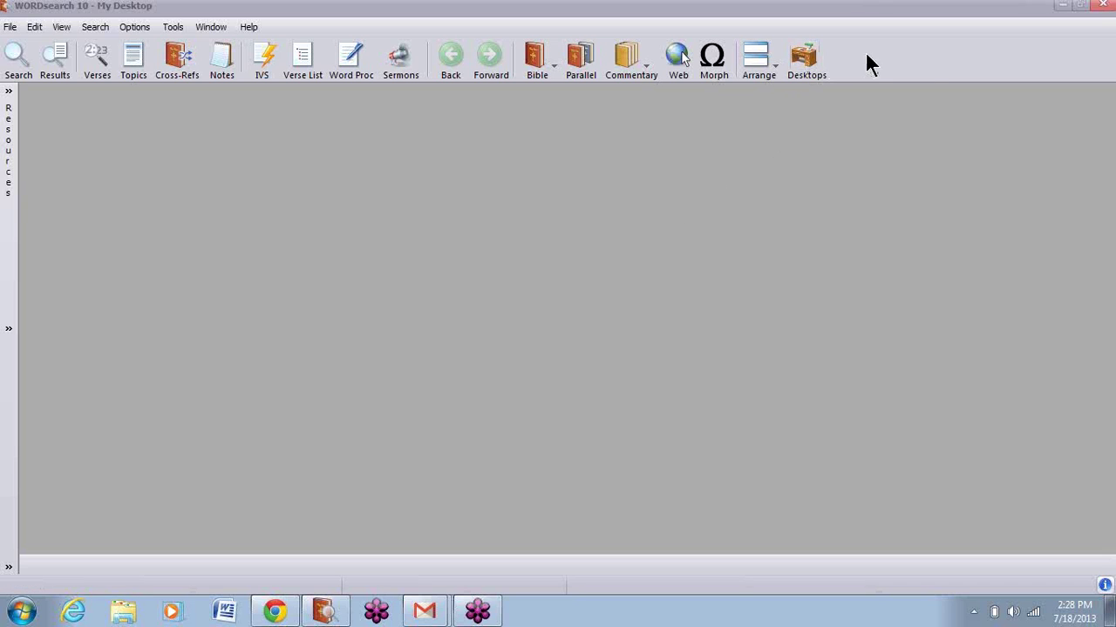
Create a new empty desktop named "Greek Words User Book"
{"action": "left_click", "coordinate": [805, 60]}
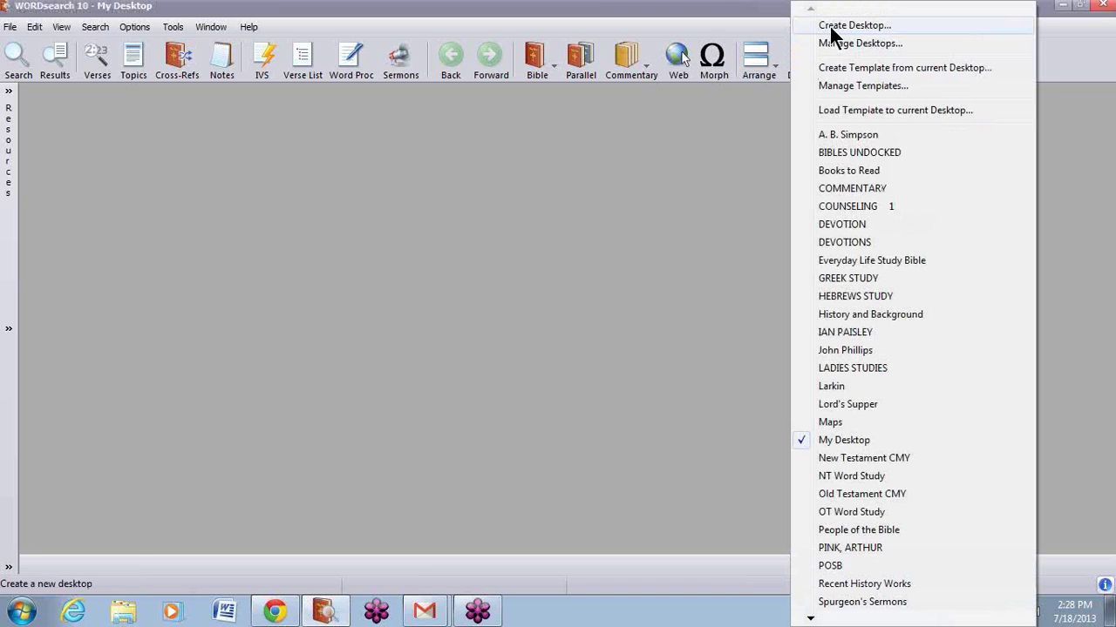
{"action": "left_click", "coordinate": [826, 25]}
{"action": "type", "text": "Greek N"}
{"action": "type", "text": "ords User Bpol"}
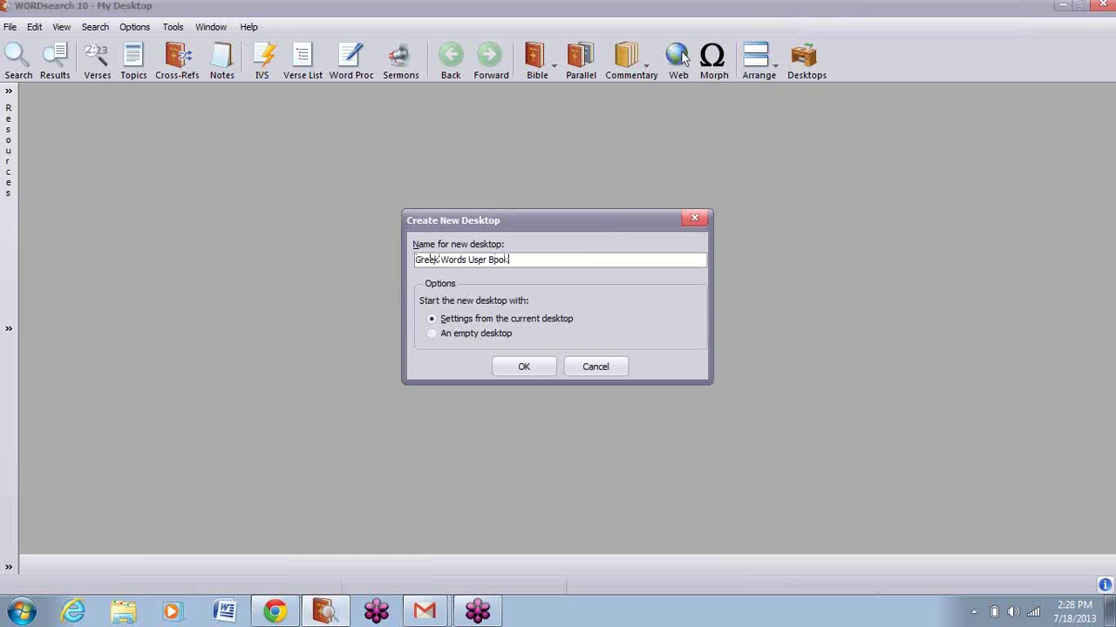
{"action": "left_click", "coordinate": [429, 332]}
{"action": "left_click", "coordinate": [523, 366]}
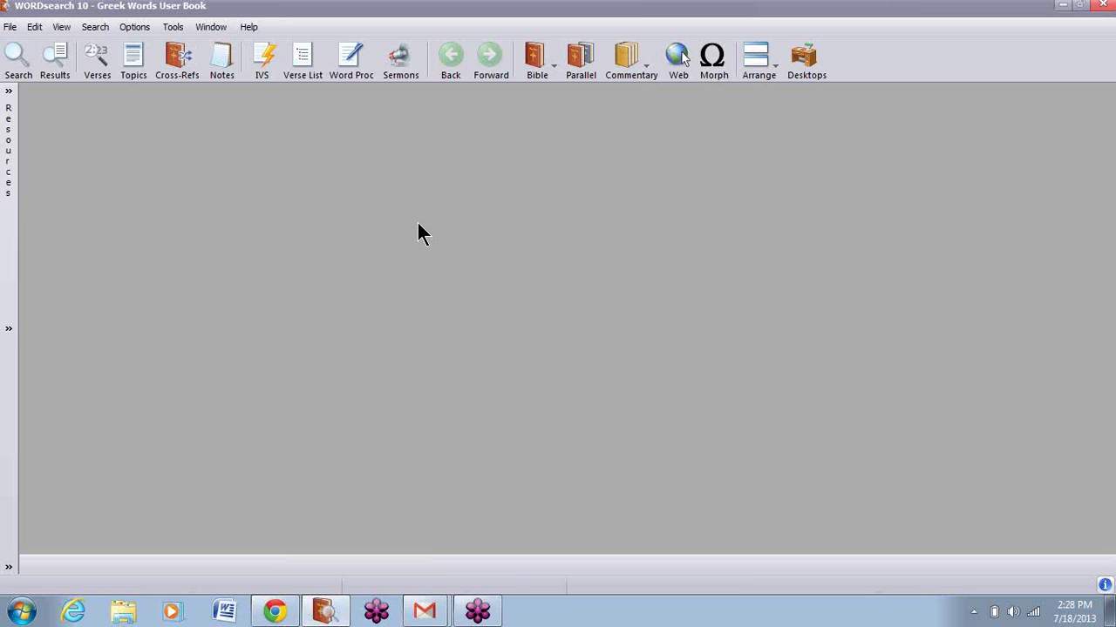
Show the pinned resources and open Strong's Concordance, Strong's Talking Greek & Hebrew Dictionary and the abridged Theological Dictionary of the New Testament from Word Studies
{"action": "left_click", "coordinate": [60, 27]}
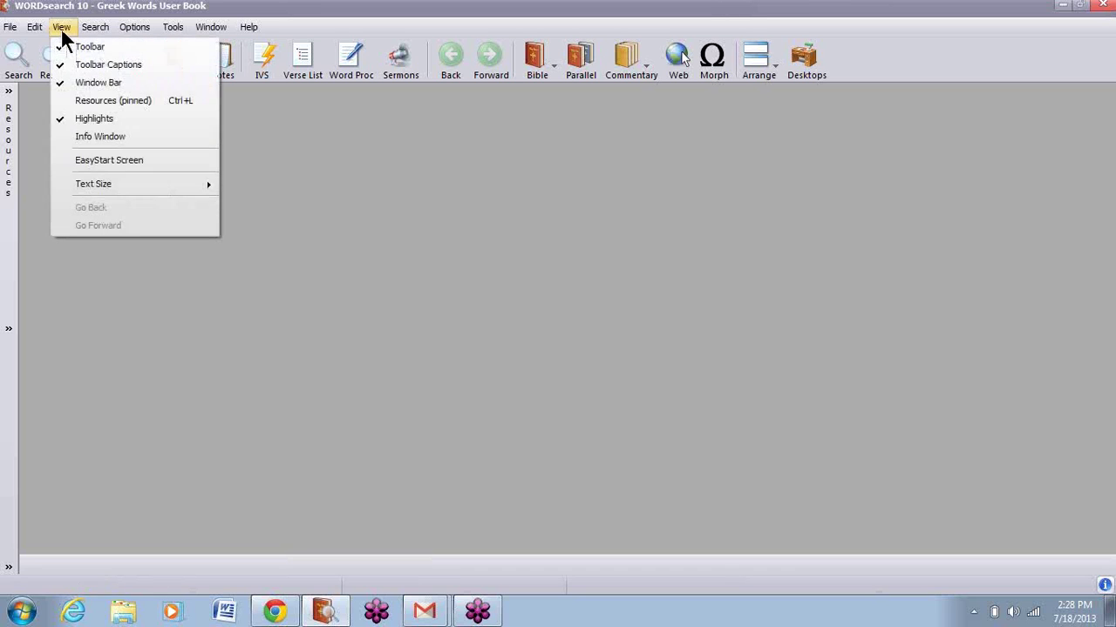
{"action": "left_click", "coordinate": [88, 102]}
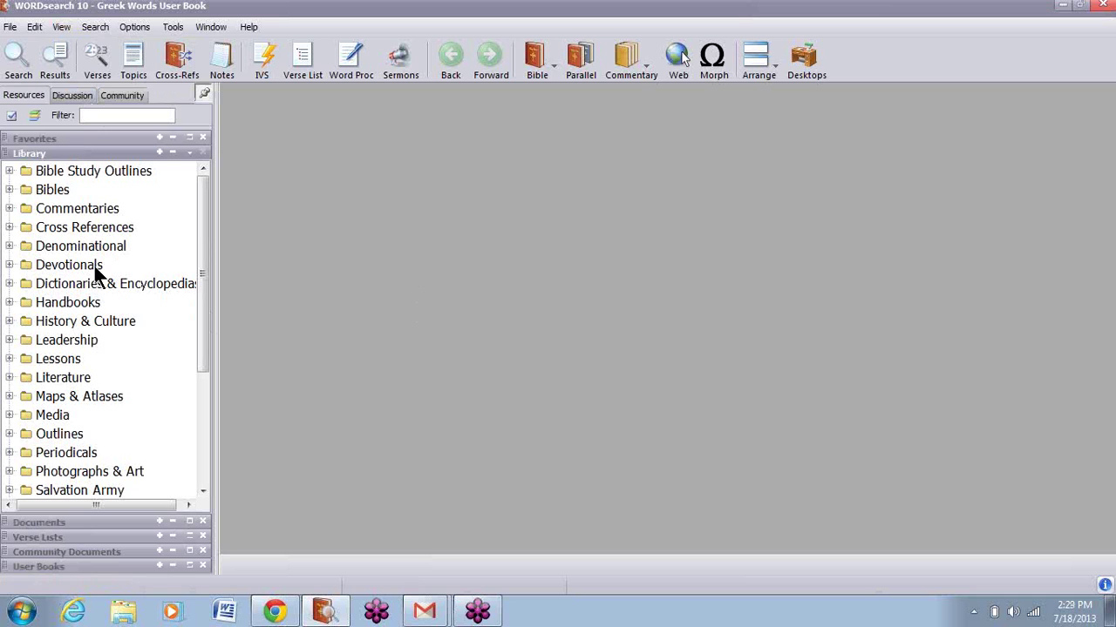
{"action": "left_click_drag", "start_coordinate": [199, 219], "coordinate": [183, 364]}
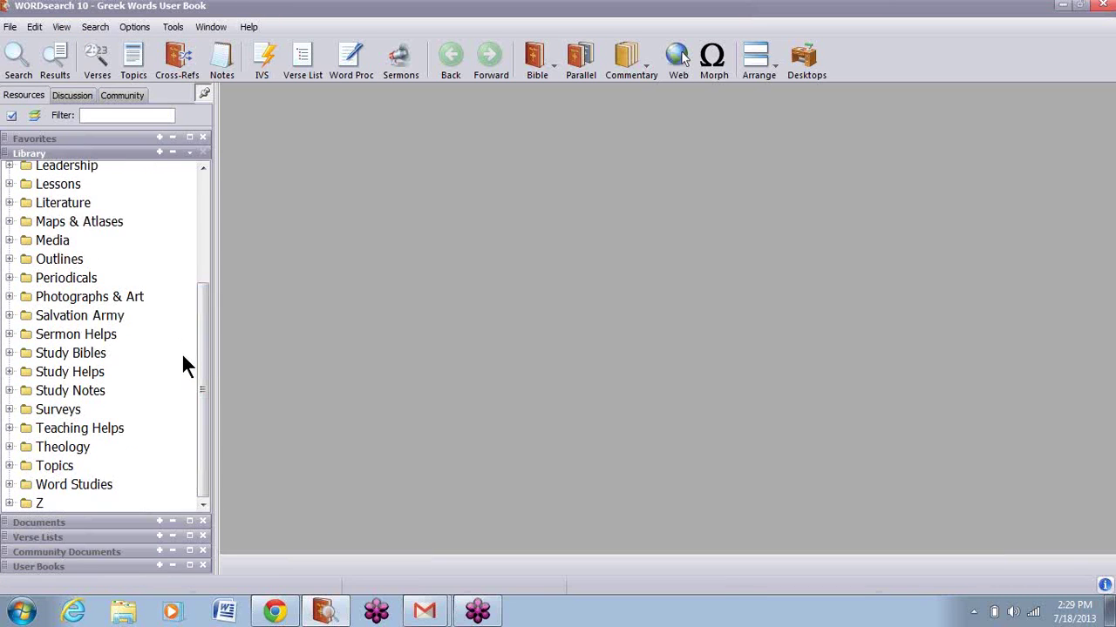
{"action": "double_click", "coordinate": [86, 487]}
{"action": "left_click_drag", "start_coordinate": [203, 254], "coordinate": [188, 426]}
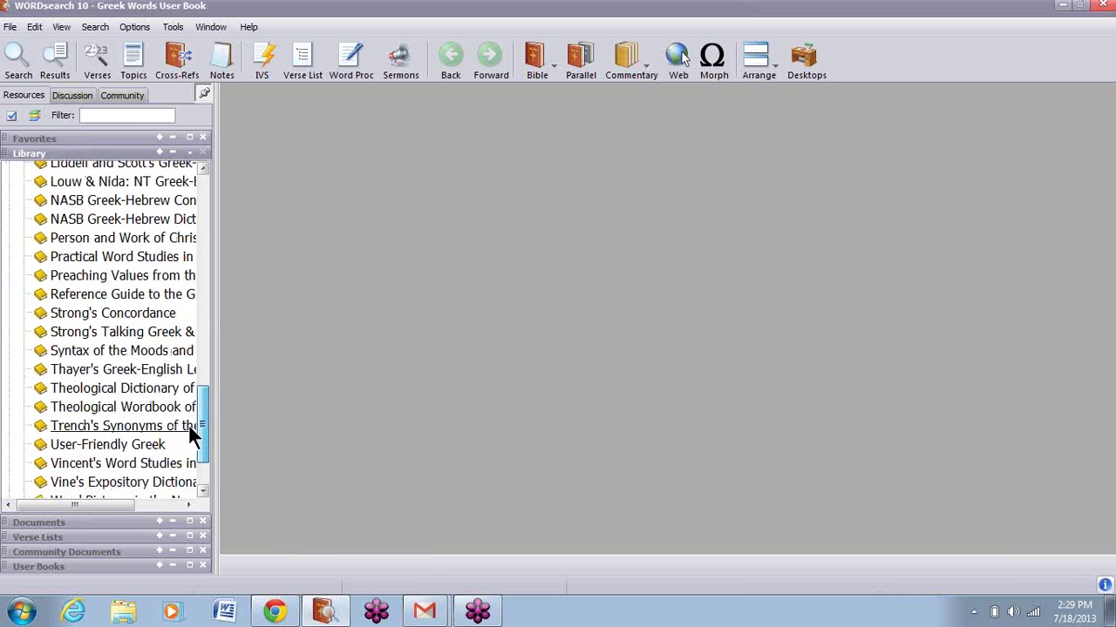
{"action": "left_click", "coordinate": [109, 318]}
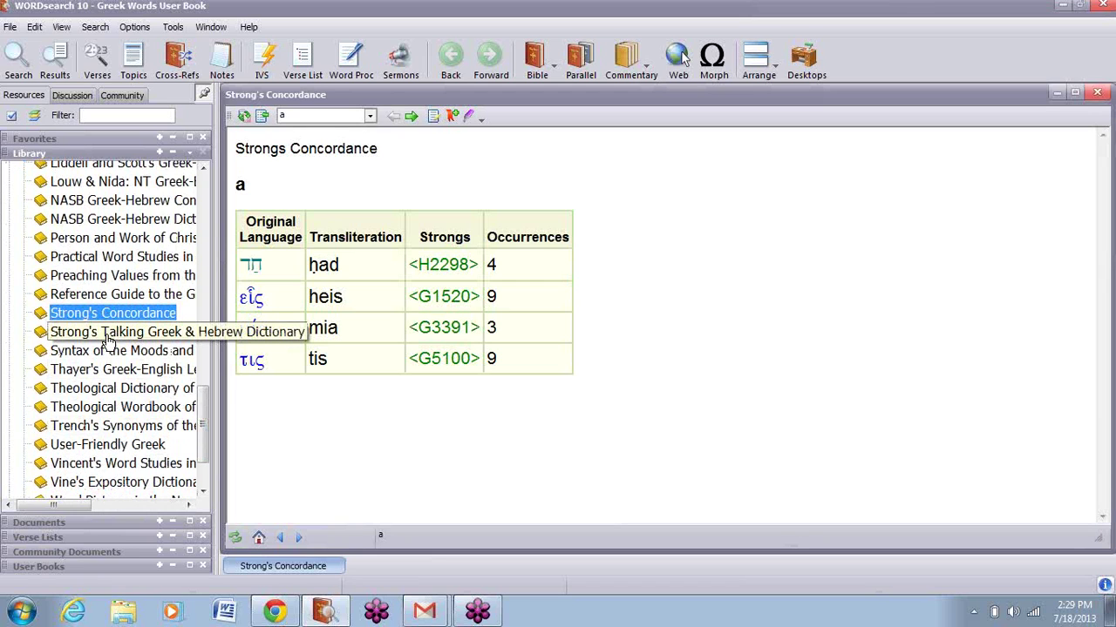
{"action": "left_click", "coordinate": [108, 336]}
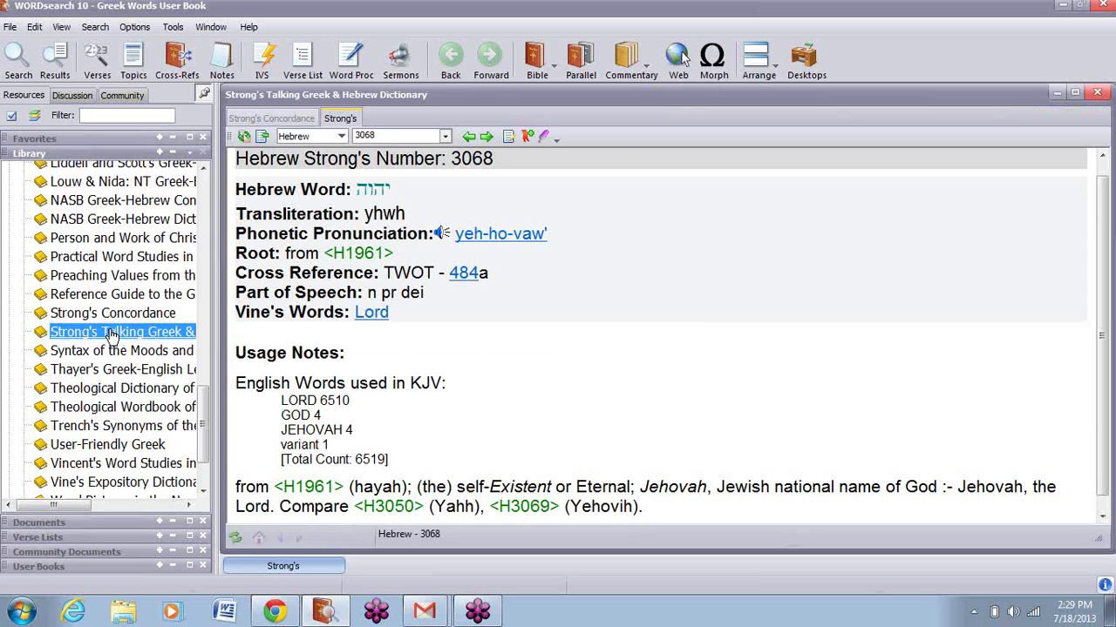
{"action": "double_click", "coordinate": [106, 397]}
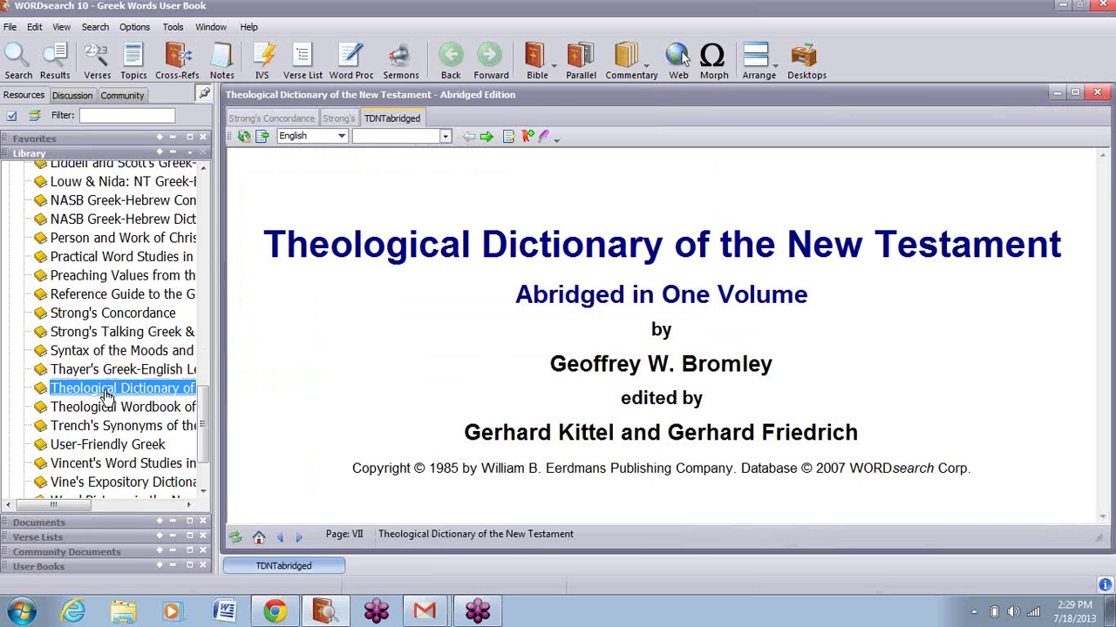
Open the Complete Biblical Library Greek Grammar Index from the Word Studies books in the library
{"action": "mouse_move", "coordinate": [204, 411]}
{"action": "left_mouse_down"}
{"action": "mouse_move", "coordinate": [205, 436]}
{"action": "mouse_move", "coordinate": [206, 405]}
{"action": "left_mouse_up"}
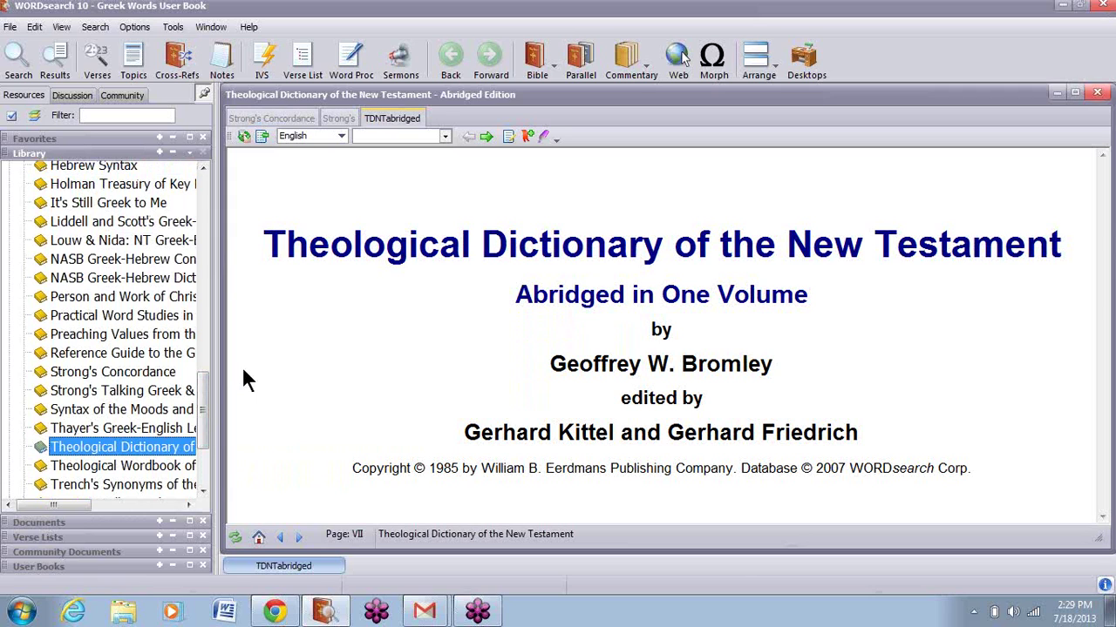
{"action": "left_click_drag", "start_coordinate": [208, 418], "coordinate": [212, 405]}
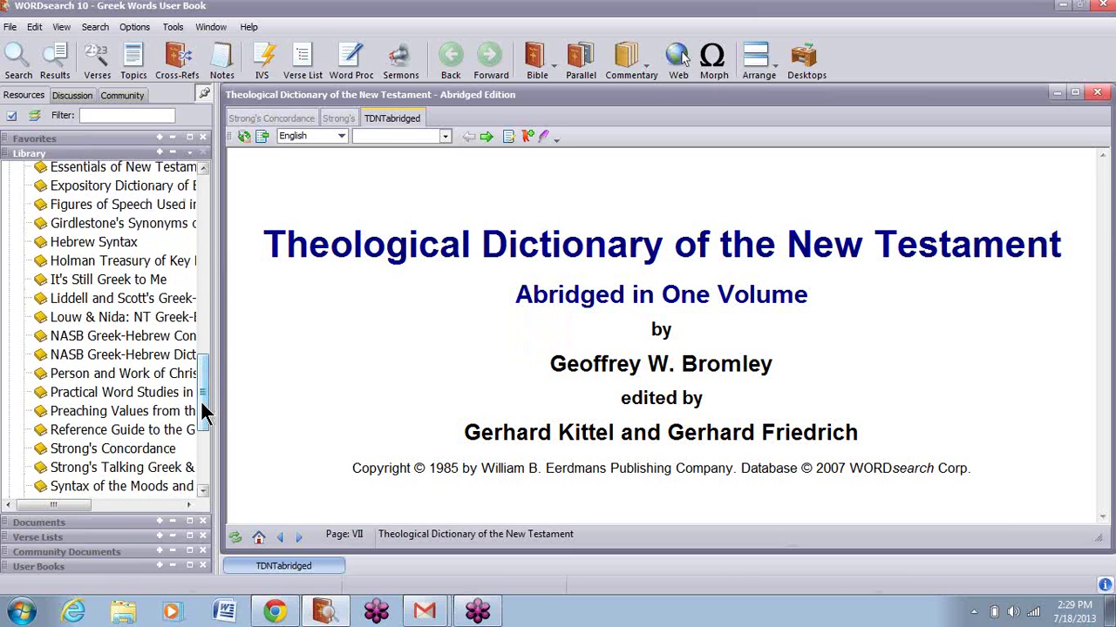
{"action": "left_click_drag", "start_coordinate": [202, 404], "coordinate": [208, 358]}
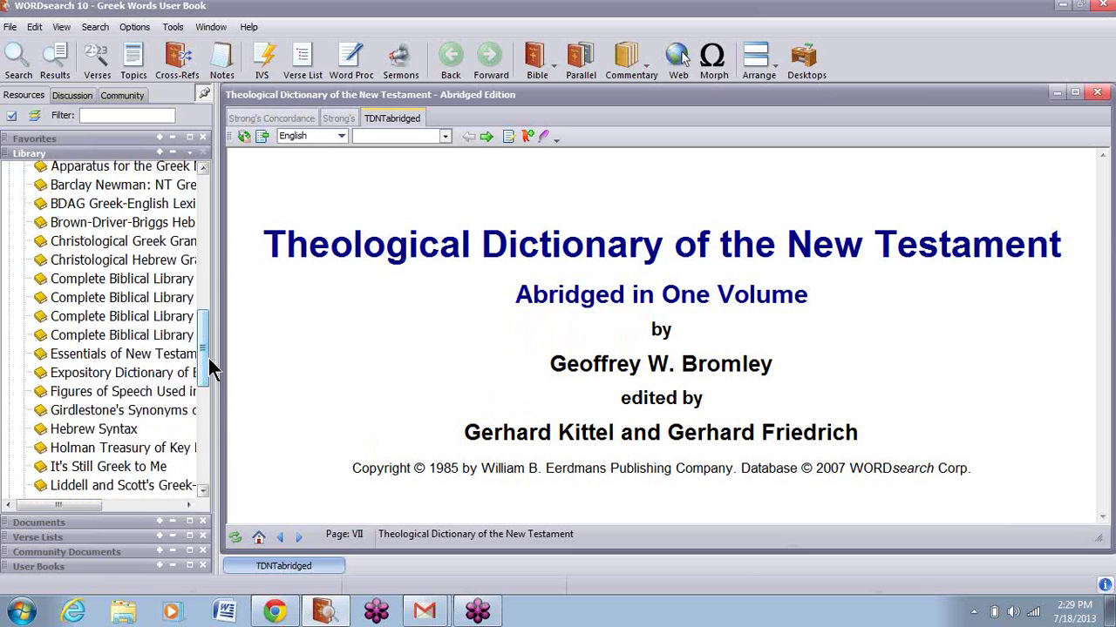
{"action": "left_click", "coordinate": [153, 280]}
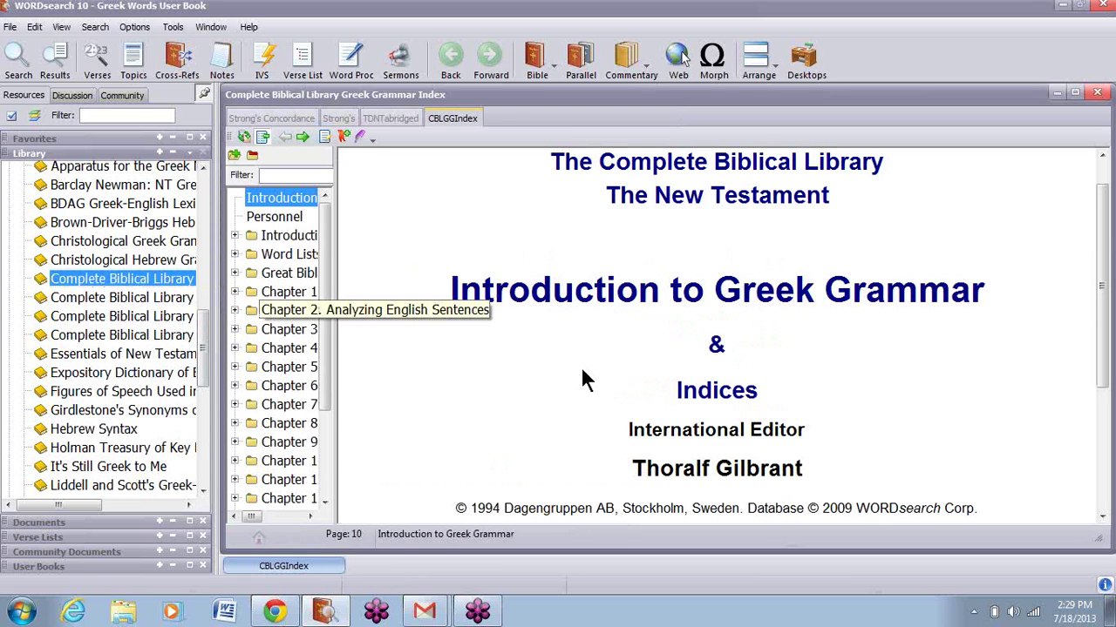
Go to "The 170 Most Frequently Occurring Words in the New Testament" under the book's Word Lists
{"action": "left_click", "coordinate": [235, 254]}
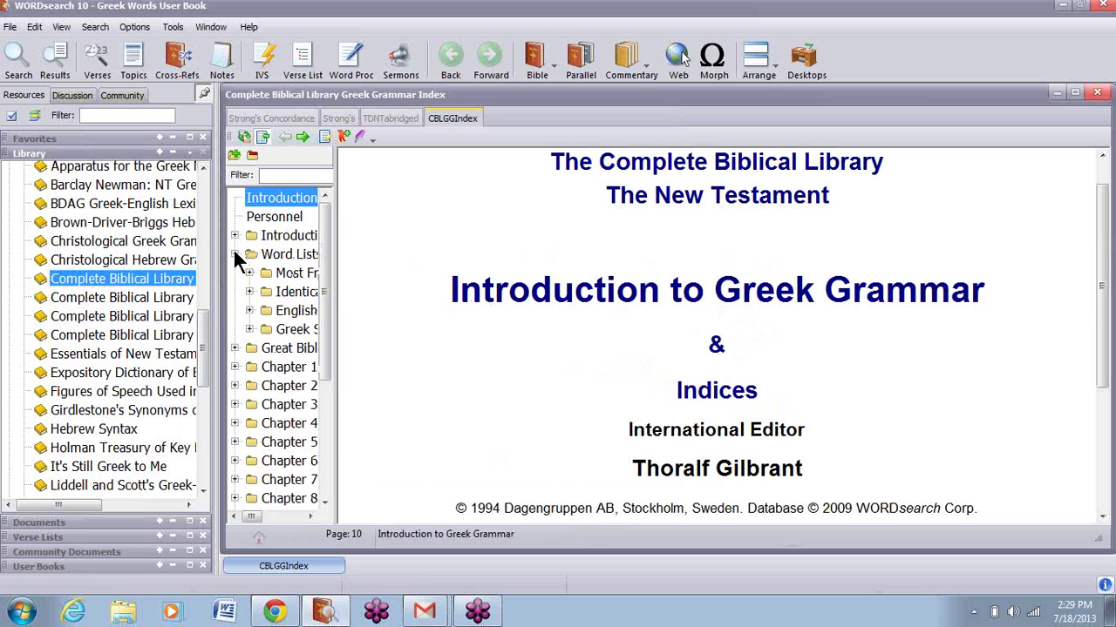
{"action": "left_click", "coordinate": [295, 274]}
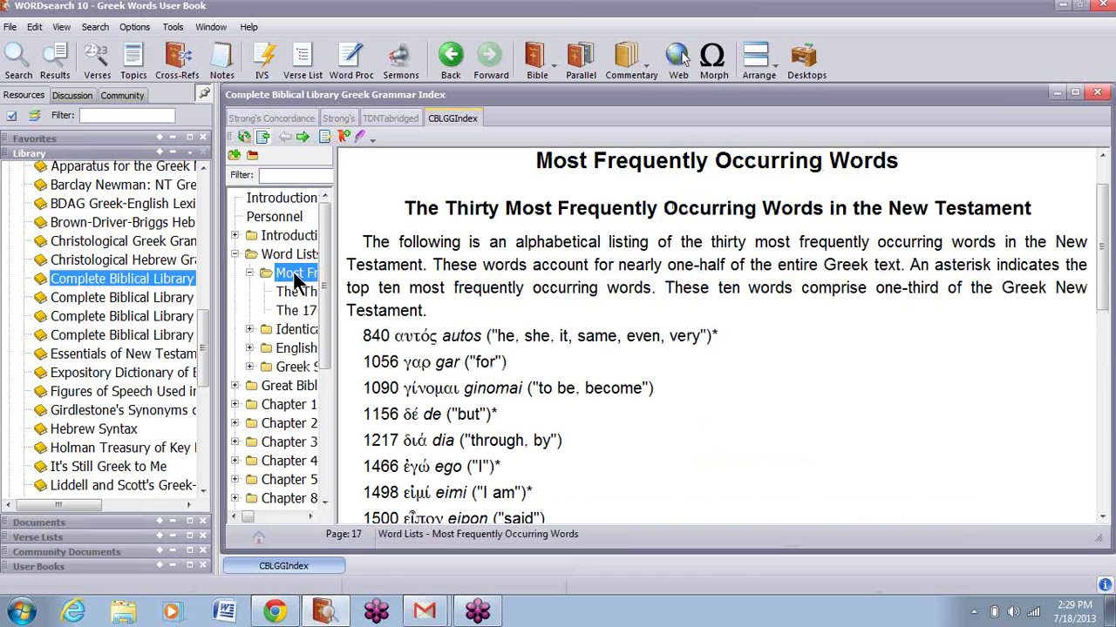
{"action": "left_click", "coordinate": [295, 310]}
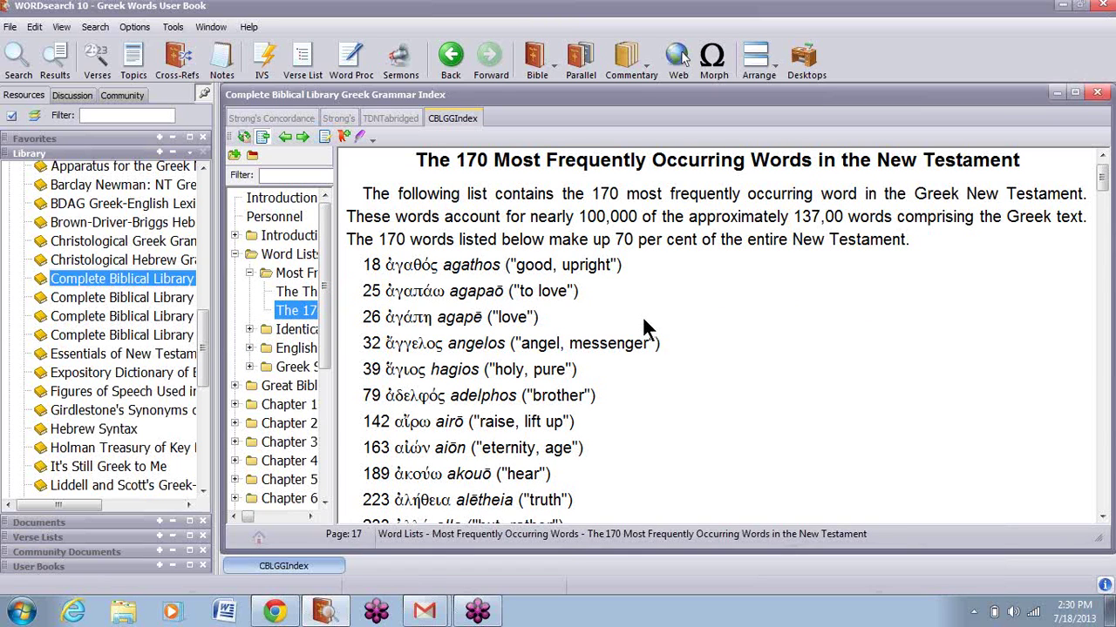
Clear the workspace by hiding the book's contents list and the resources and minimizing the Greek Grammar Index
{"action": "left_click", "coordinate": [259, 136]}
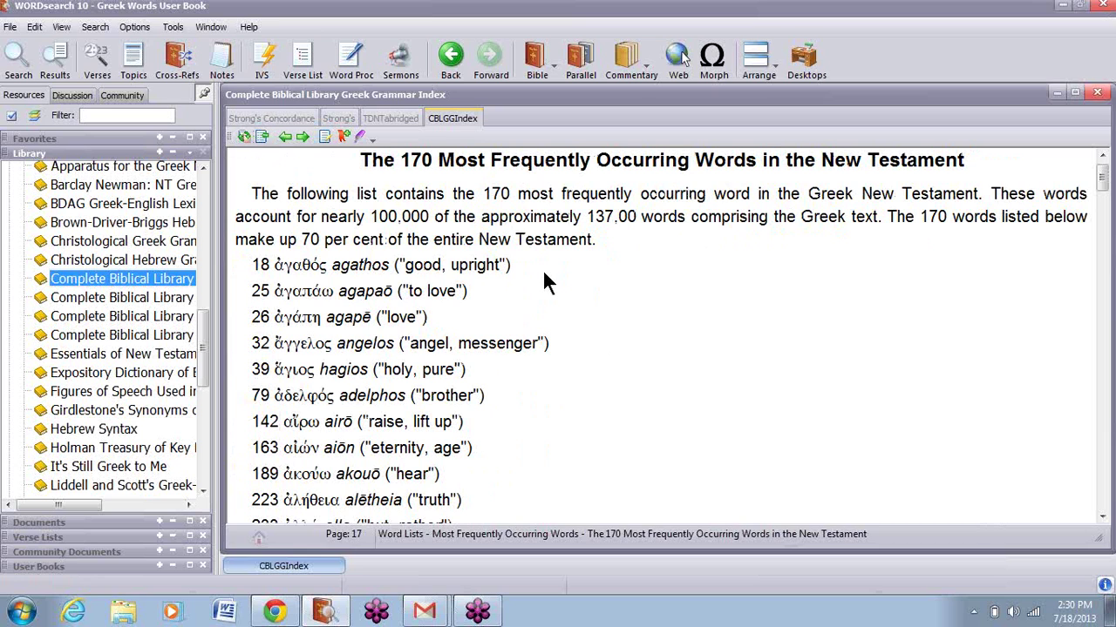
{"action": "left_click", "coordinate": [203, 91]}
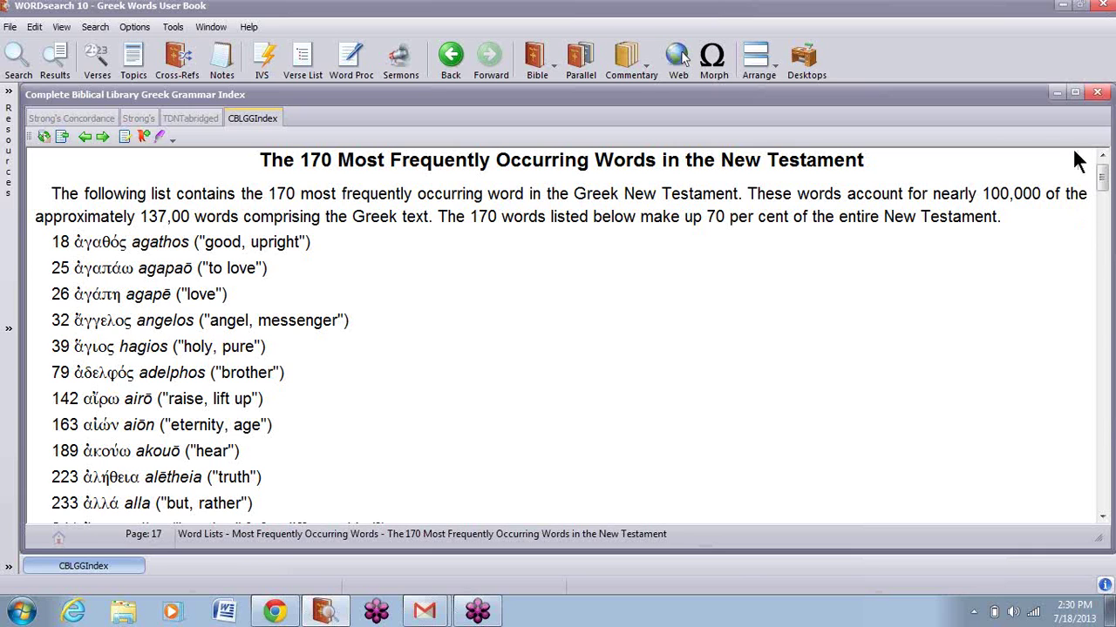
{"action": "left_click", "coordinate": [1057, 90]}
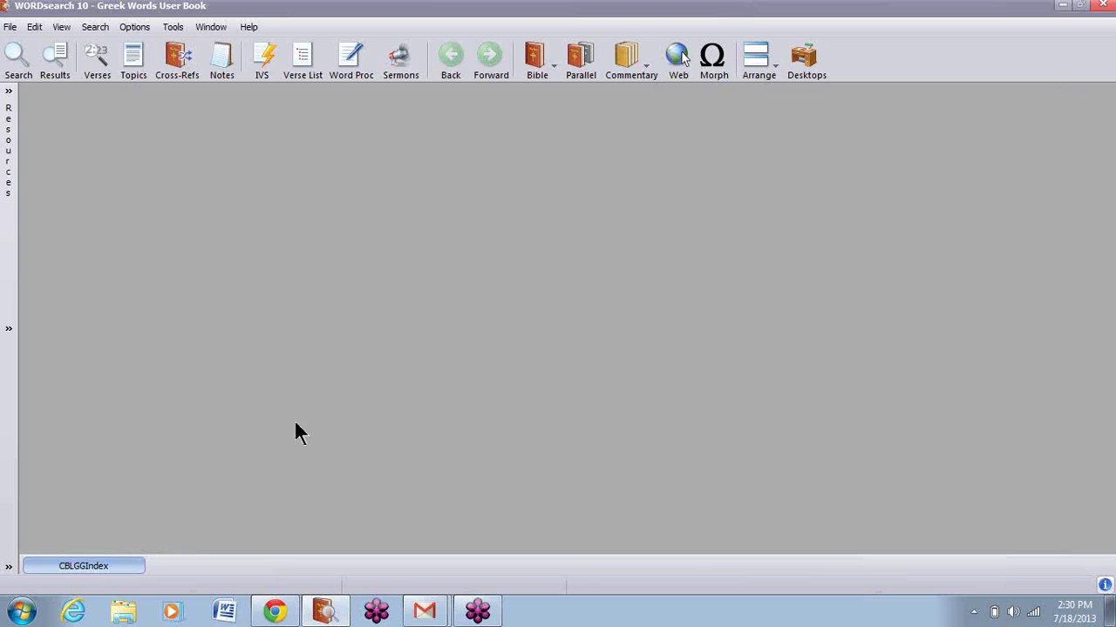
Create a new user book organized by words, like a dictionary
{"action": "left_click", "coordinate": [10, 28]}
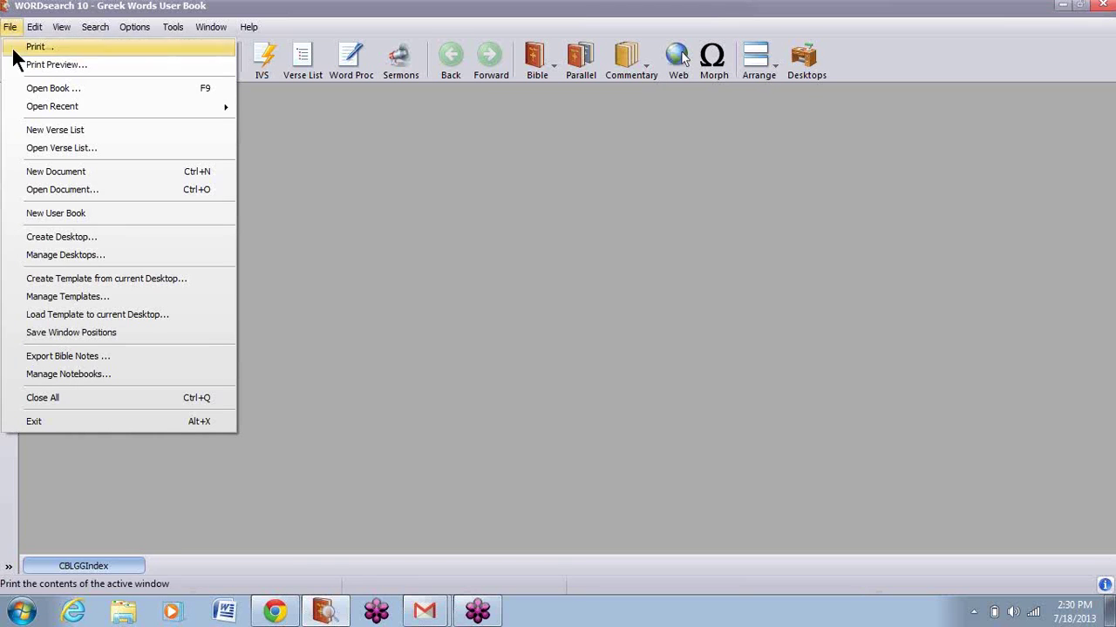
{"action": "left_click", "coordinate": [36, 221]}
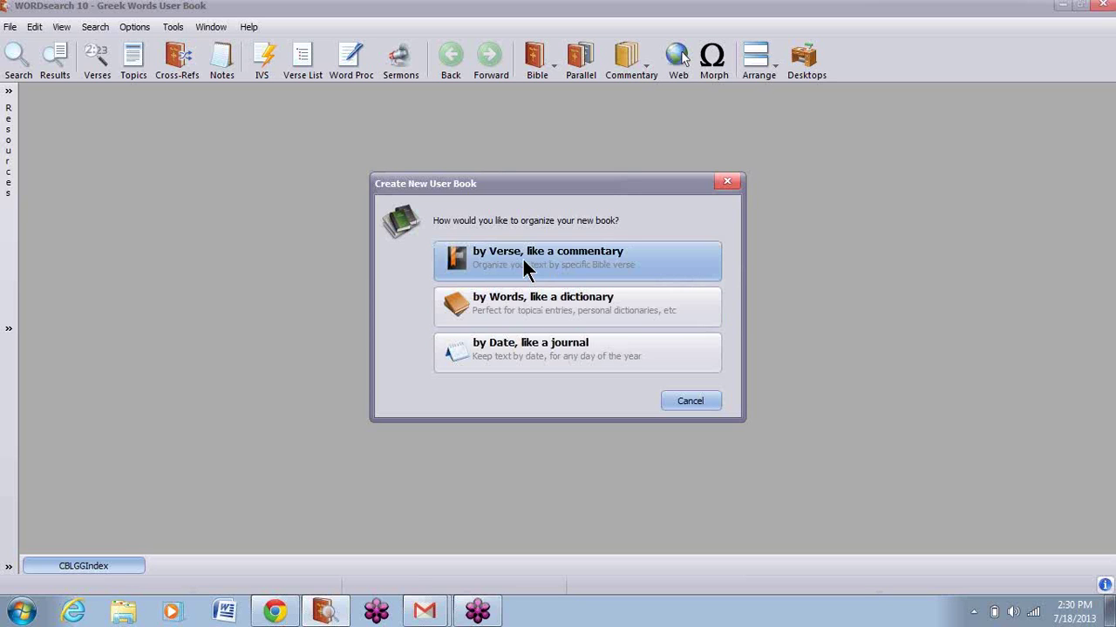
{"action": "left_click", "coordinate": [516, 310]}
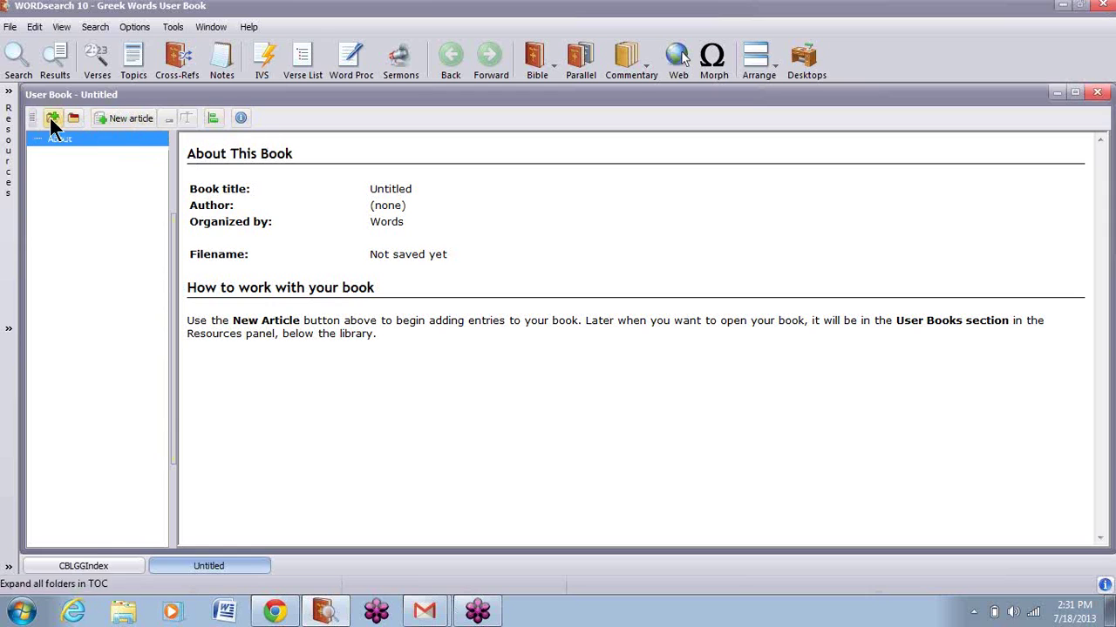
Set the user book's title to "Greek Words" and its category to "Topics"
{"action": "left_click", "coordinate": [241, 117]}
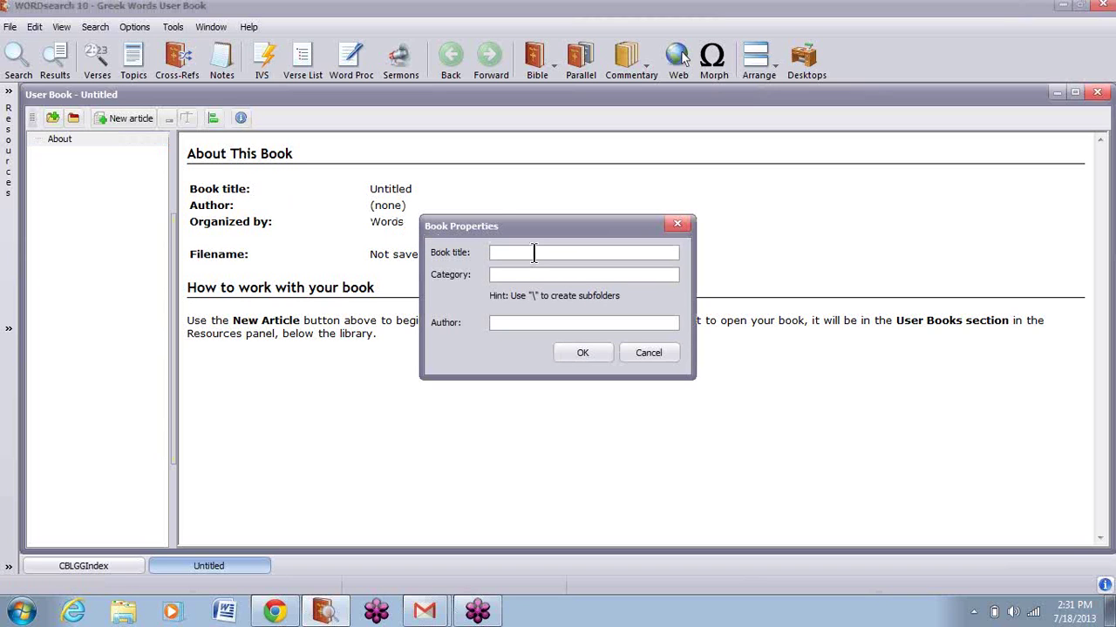
{"action": "type", "text": "Greek Words"}
{"action": "left_click", "coordinate": [514, 275]}
{"action": "type", "text": "opics"}
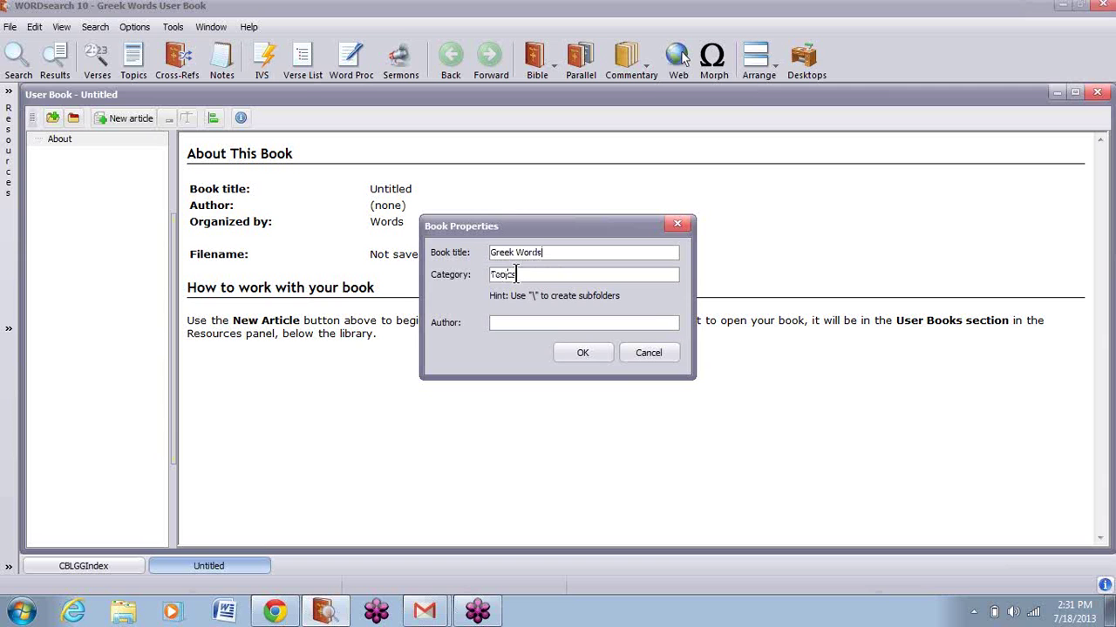
{"action": "left_click", "coordinate": [597, 355]}
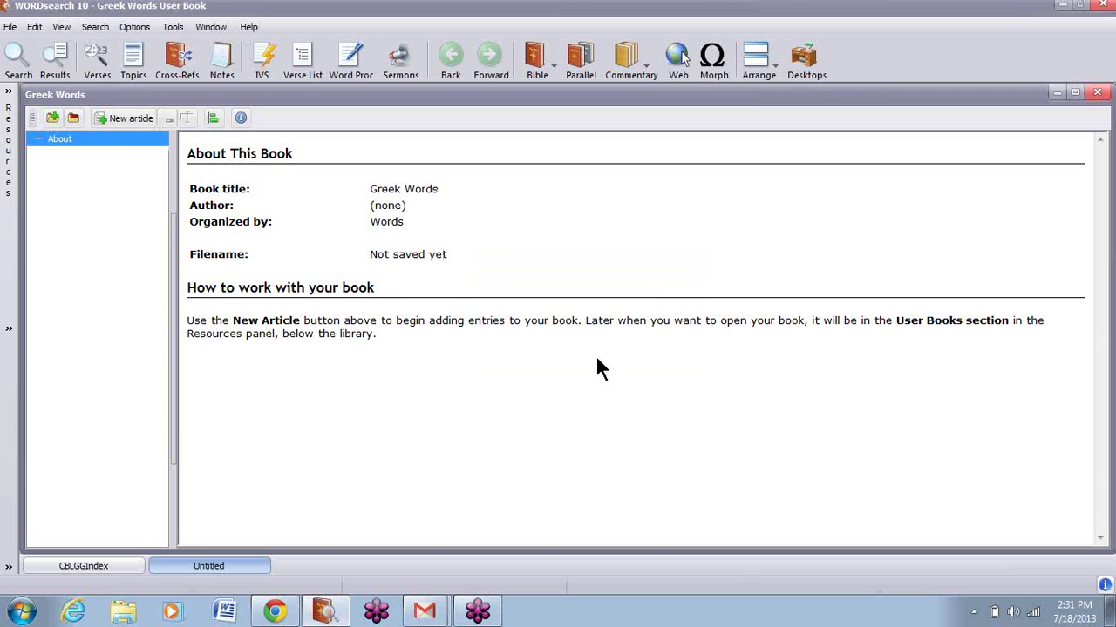
Look for the Greek Words book in the Topics folder of the User Books section
{"action": "left_click", "coordinate": [9, 329]}
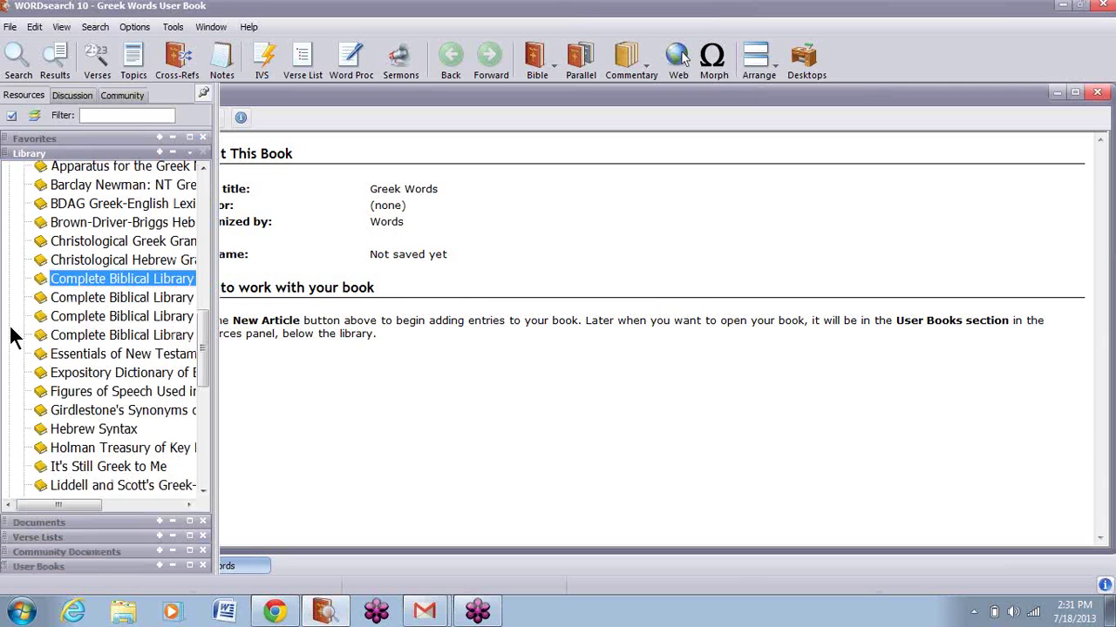
{"action": "left_click", "coordinate": [189, 153]}
{"action": "left_click", "coordinate": [68, 212]}
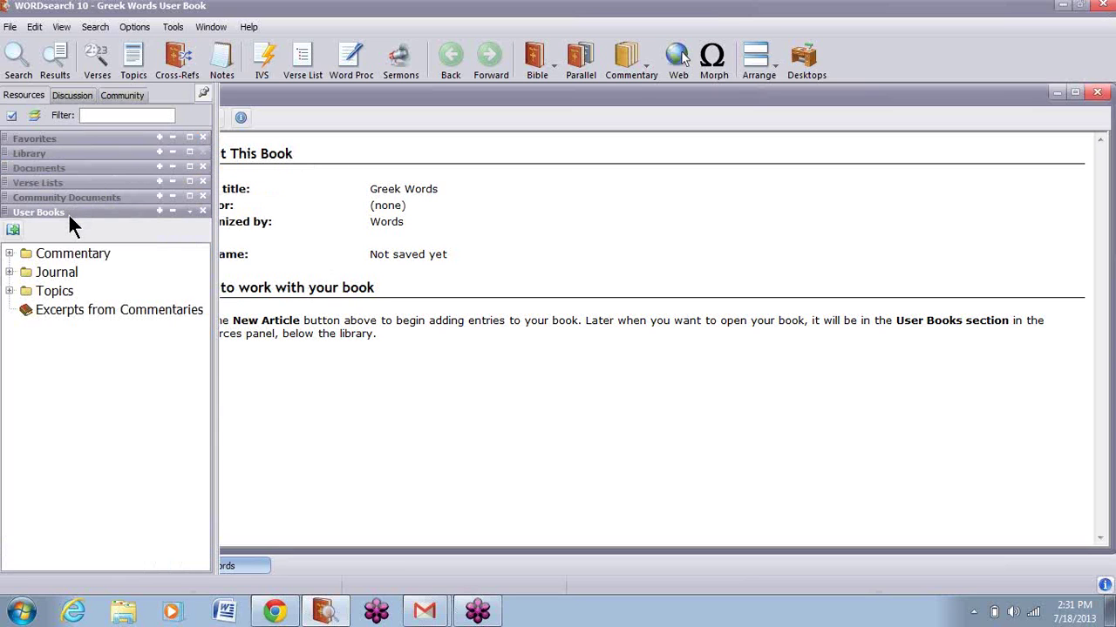
{"action": "double_click", "coordinate": [53, 289]}
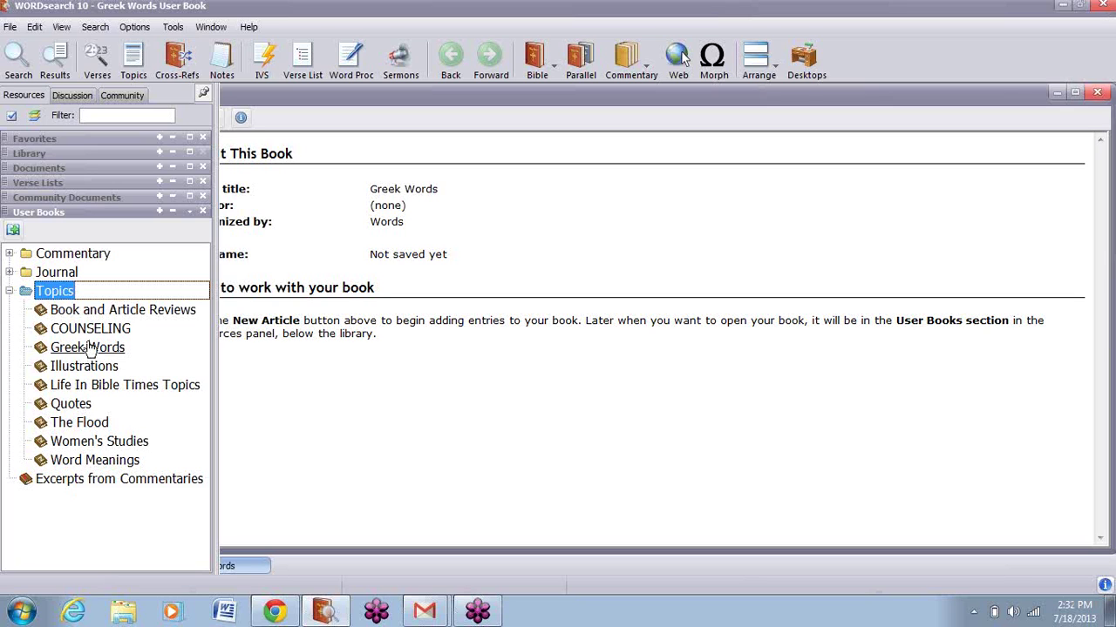
{"action": "left_click", "coordinate": [10, 291]}
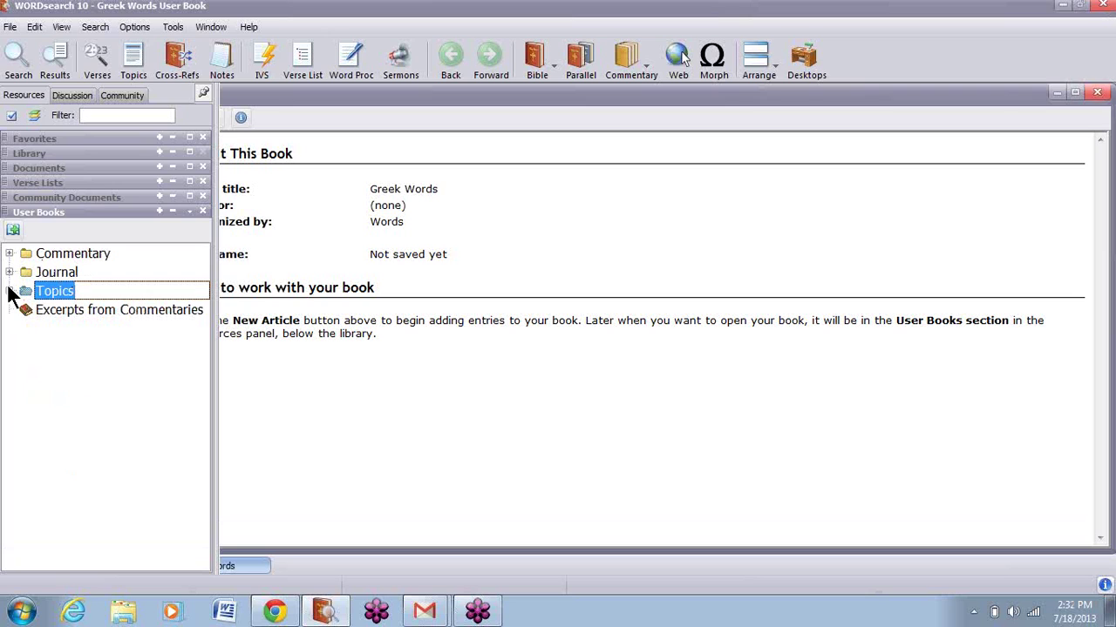
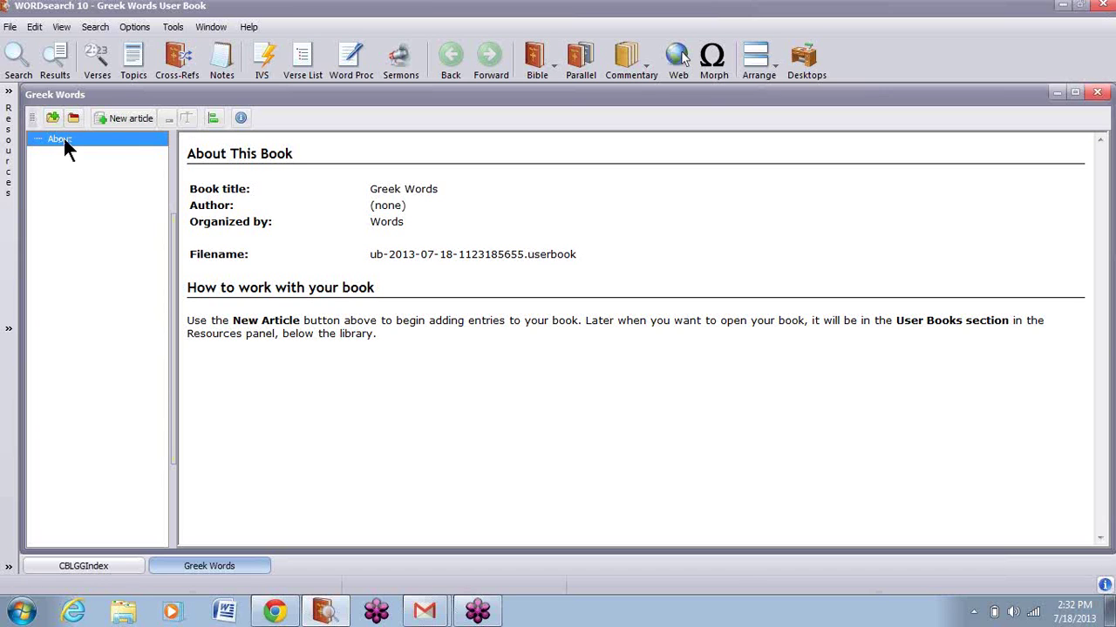
{"action": "left_click", "coordinate": [122, 119]}
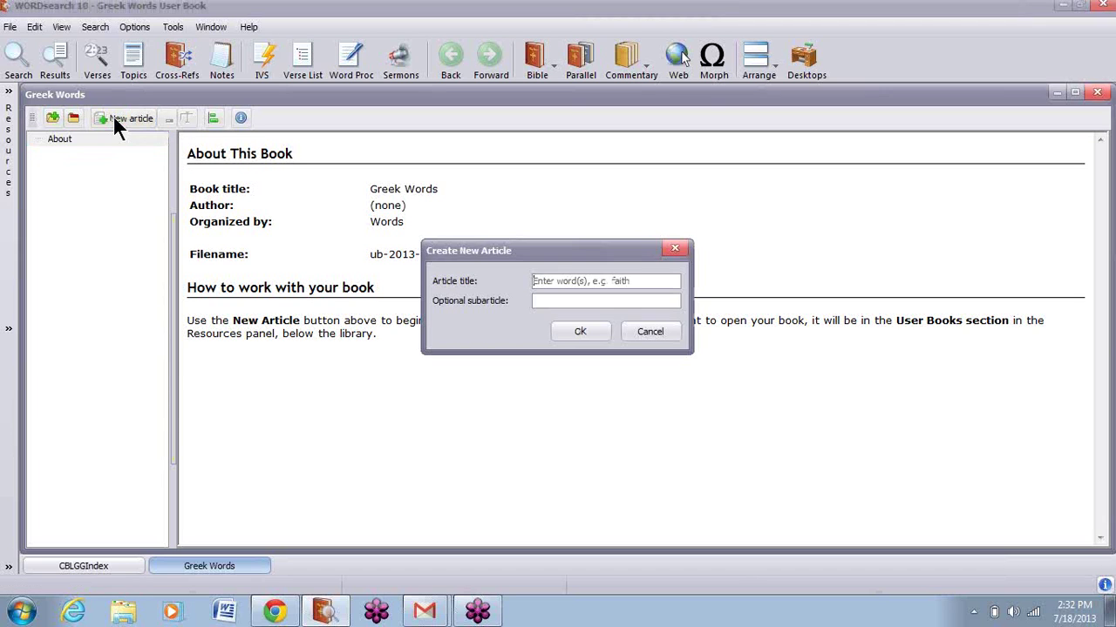
{"action": "left_click", "coordinate": [549, 301]}
{"action": "left_click", "coordinate": [633, 338]}
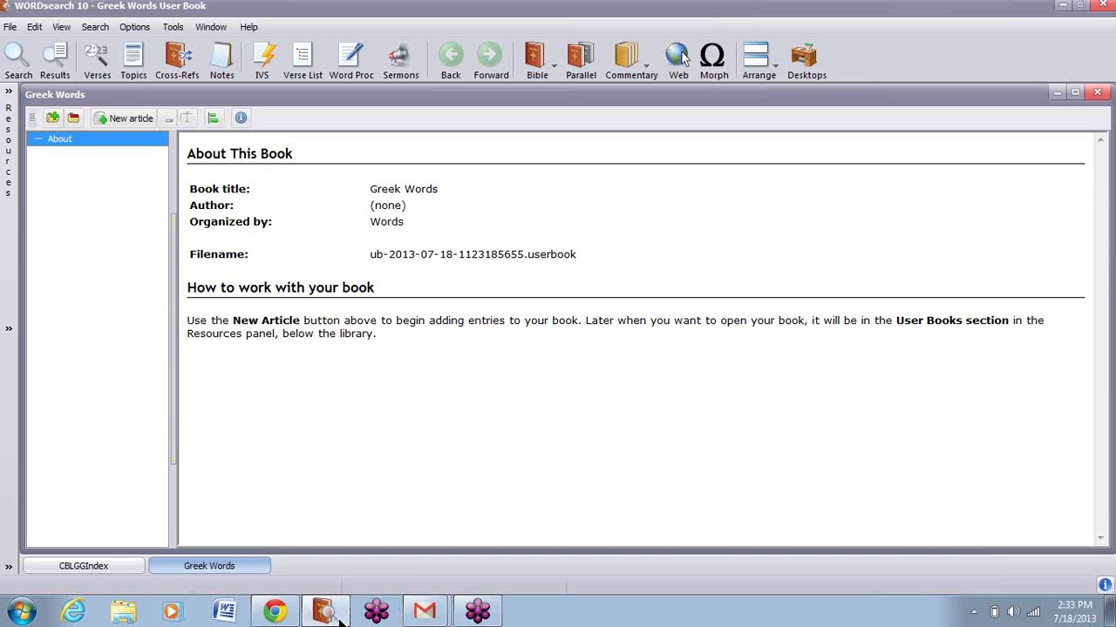
Reopen the Greek Grammar Index beside the Greek Words book and copy the word "agathos" from its word list
{"action": "left_click", "coordinate": [78, 568]}
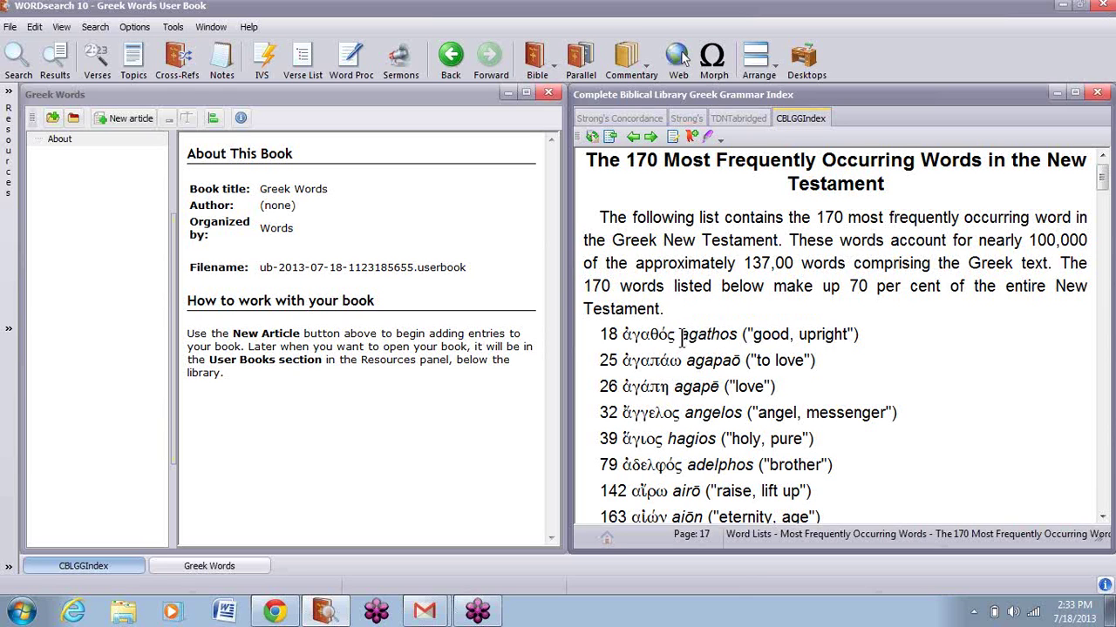
{"action": "left_click_drag", "start_coordinate": [679, 337], "coordinate": [737, 338]}
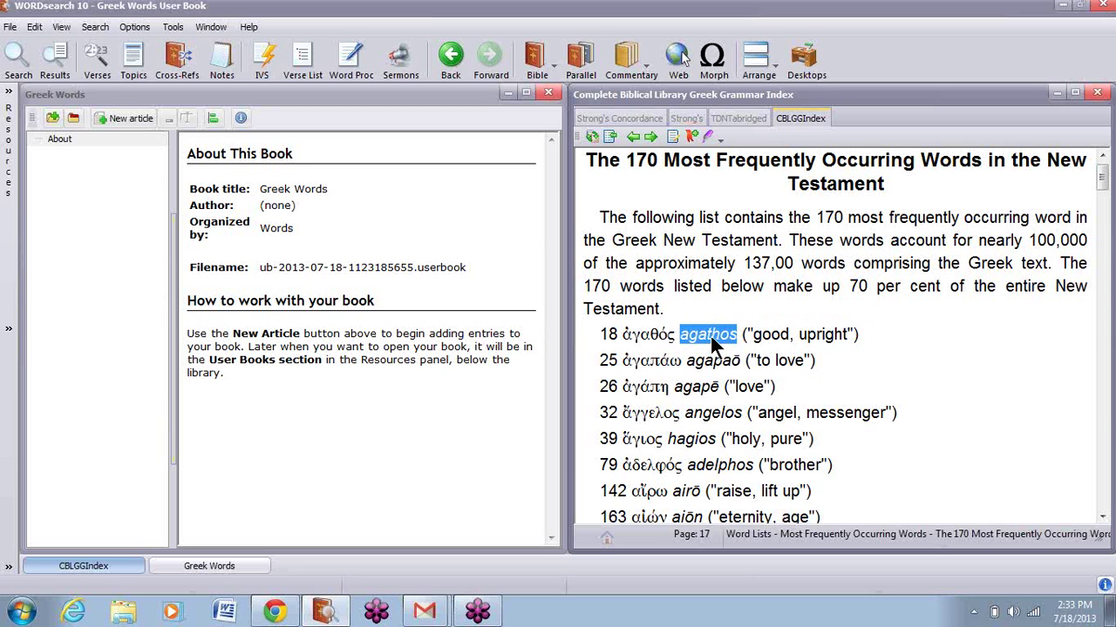
{"action": "right_click", "coordinate": [710, 334]}
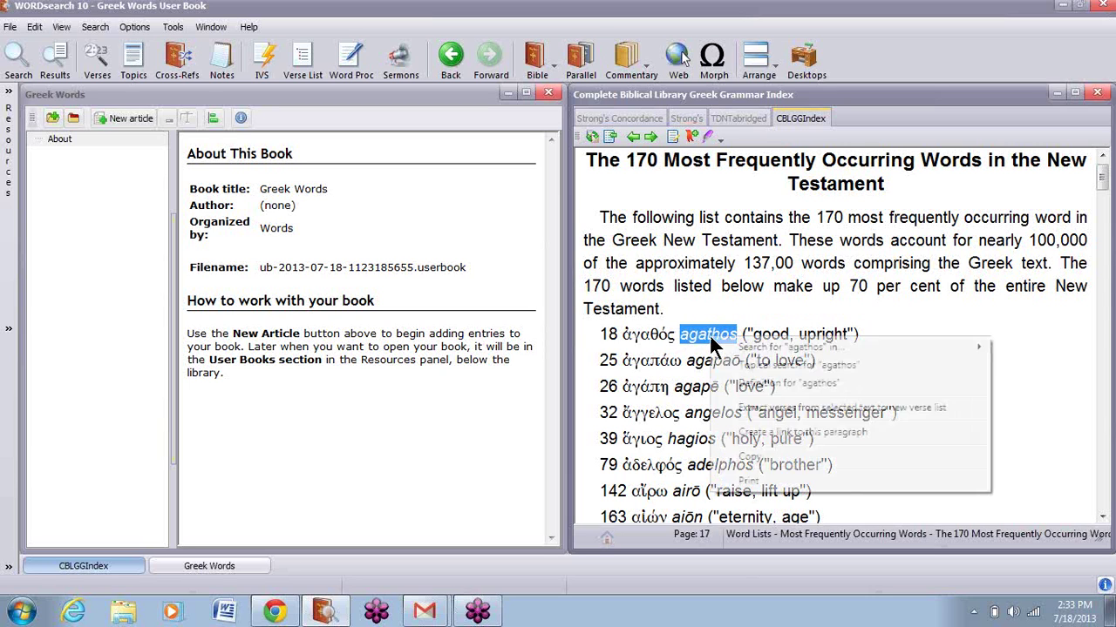
{"action": "left_click", "coordinate": [751, 456]}
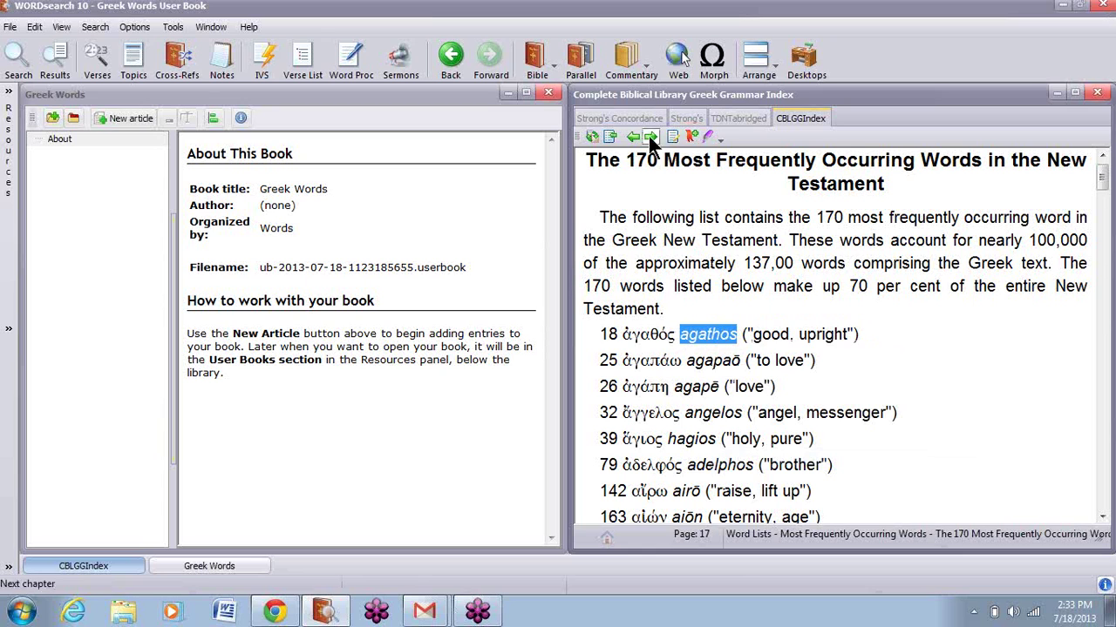
Look up the entry "good" in Strong's Concordance
{"action": "left_click", "coordinate": [613, 120]}
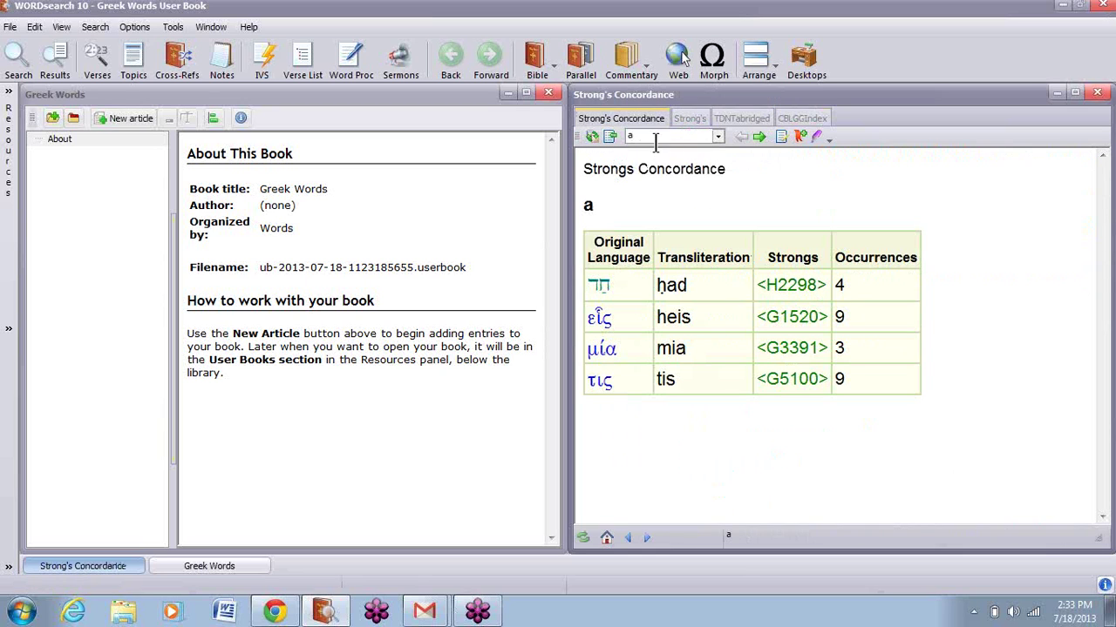
{"action": "left_click", "coordinate": [631, 136]}
{"action": "type", "text": "good"}
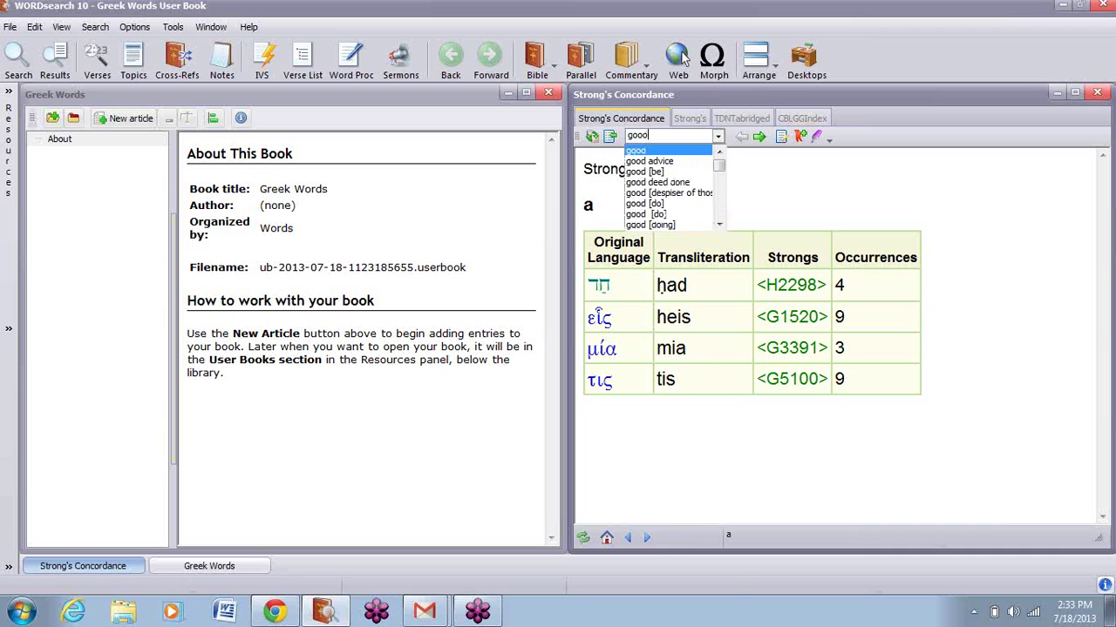
{"action": "left_click", "coordinate": [652, 152]}
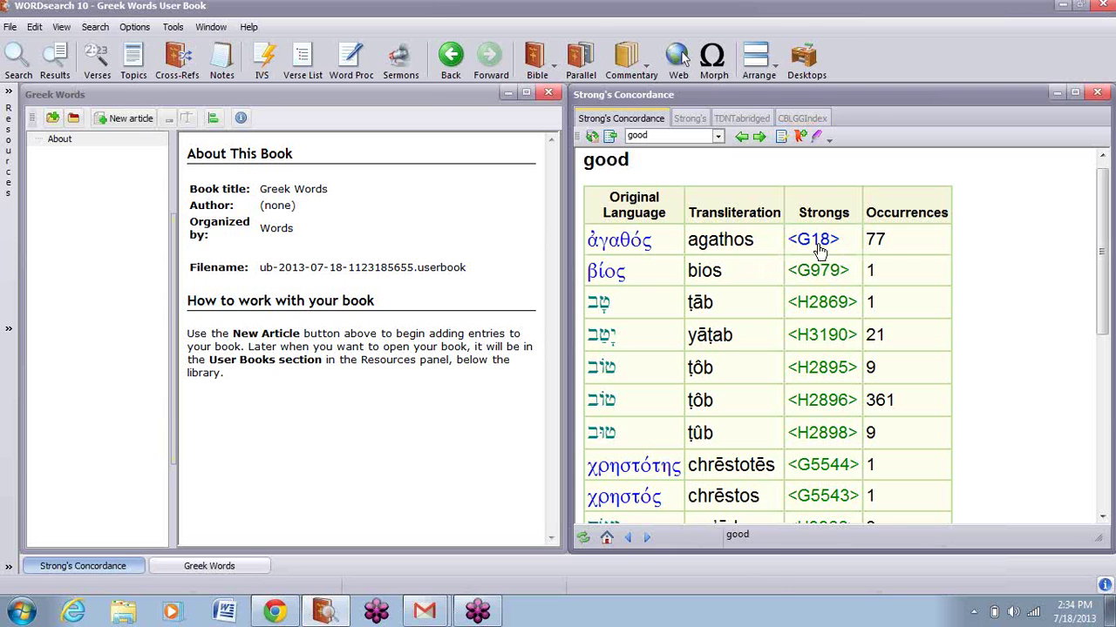
Read through the Strong's dictionary entry for G18, agathos, and return to Strong's Concordance
{"action": "mouse_move", "coordinate": [819, 251]}
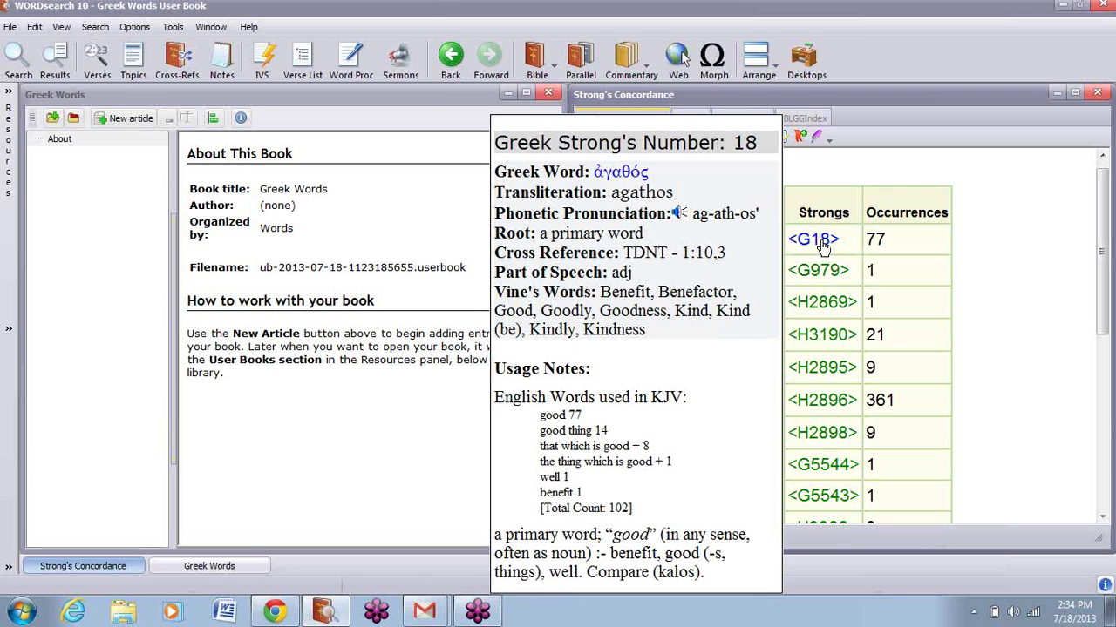
{"action": "left_click", "coordinate": [822, 242]}
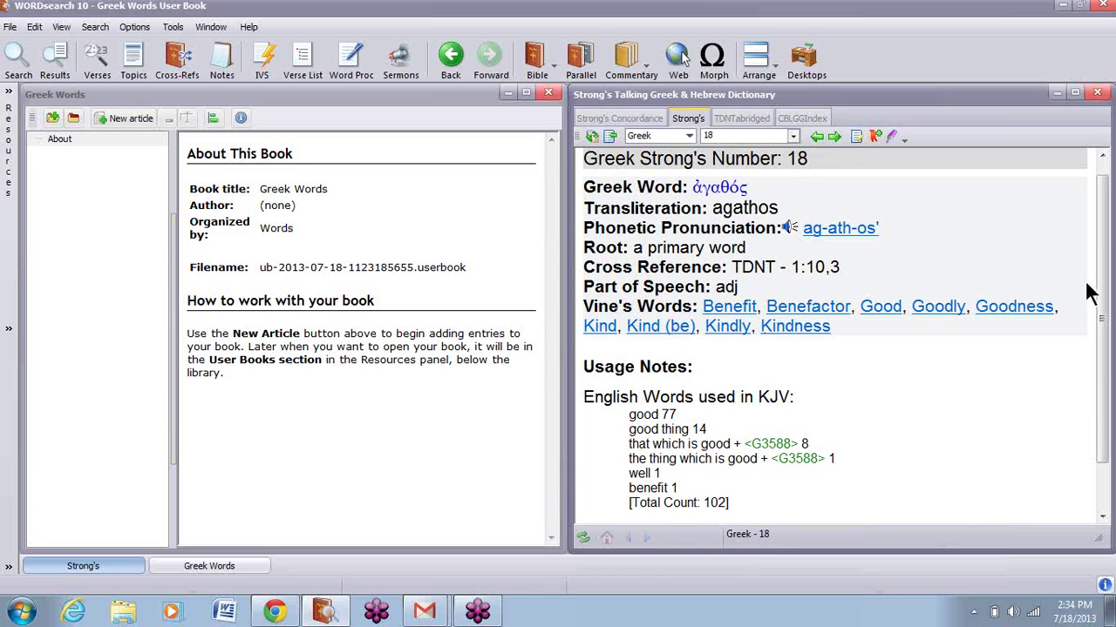
{"action": "scroll", "coordinate": [1102, 288], "scroll_direction": "down", "scroll_amount": 2}
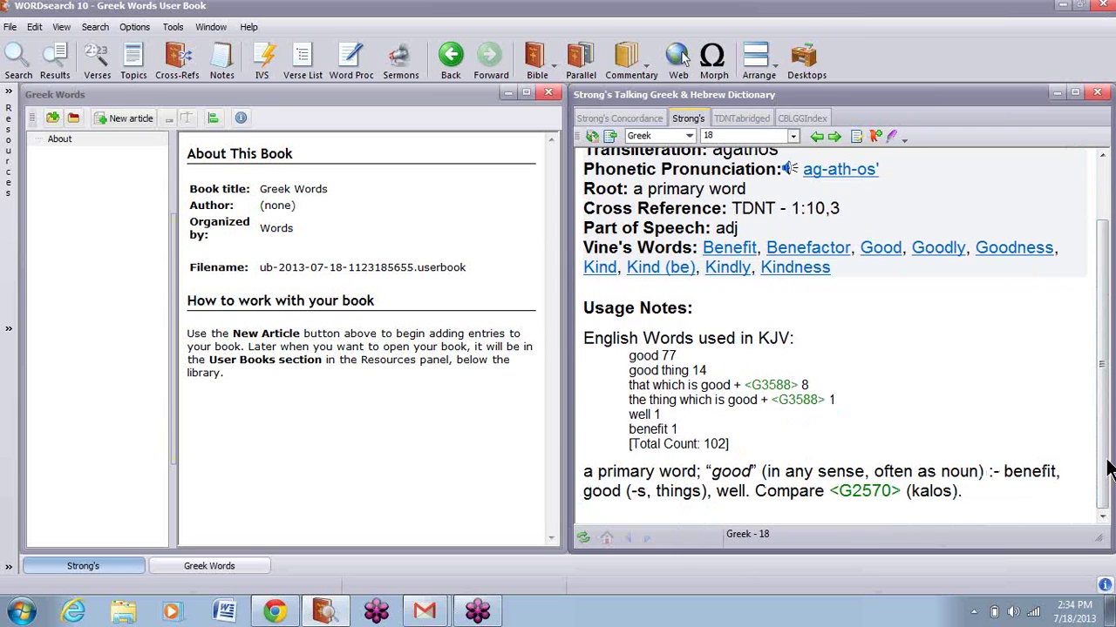
{"action": "scroll", "coordinate": [1105, 453], "scroll_direction": "up", "scroll_amount": 2}
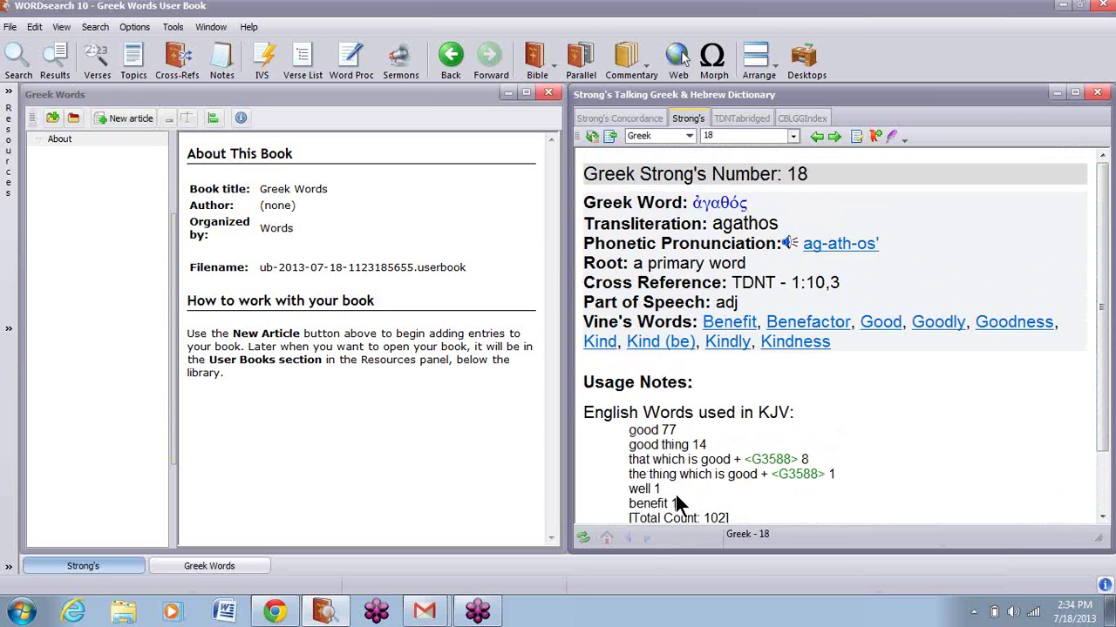
{"action": "left_click", "coordinate": [614, 118]}
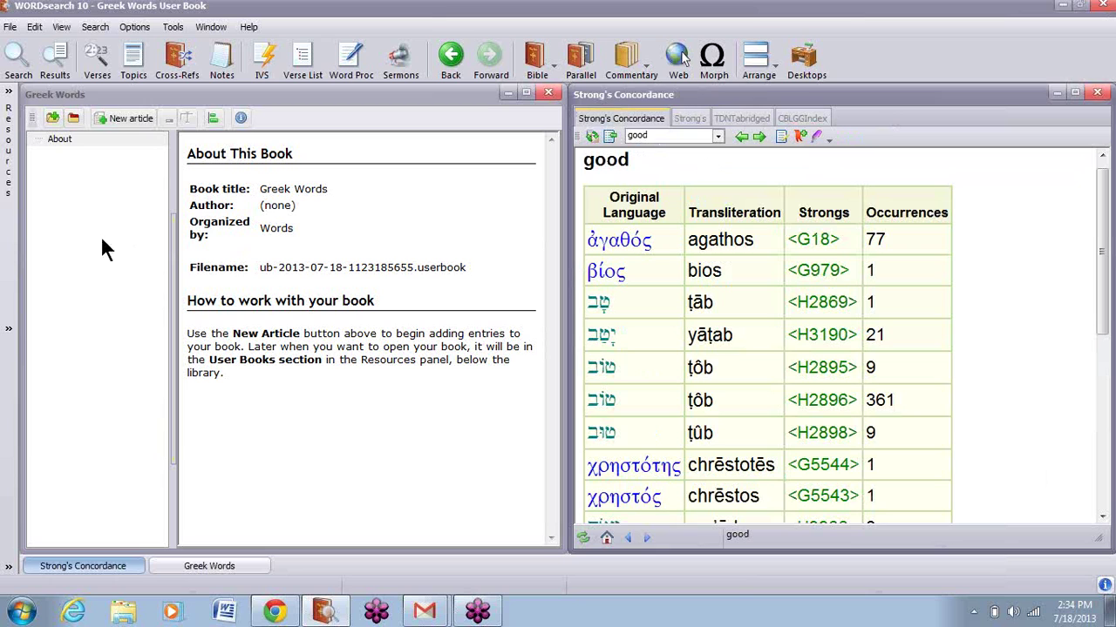
Create a new article titled "agathos" with the subarticle "good, upright", and open the agathos article for writing
{"action": "left_click", "coordinate": [114, 119]}
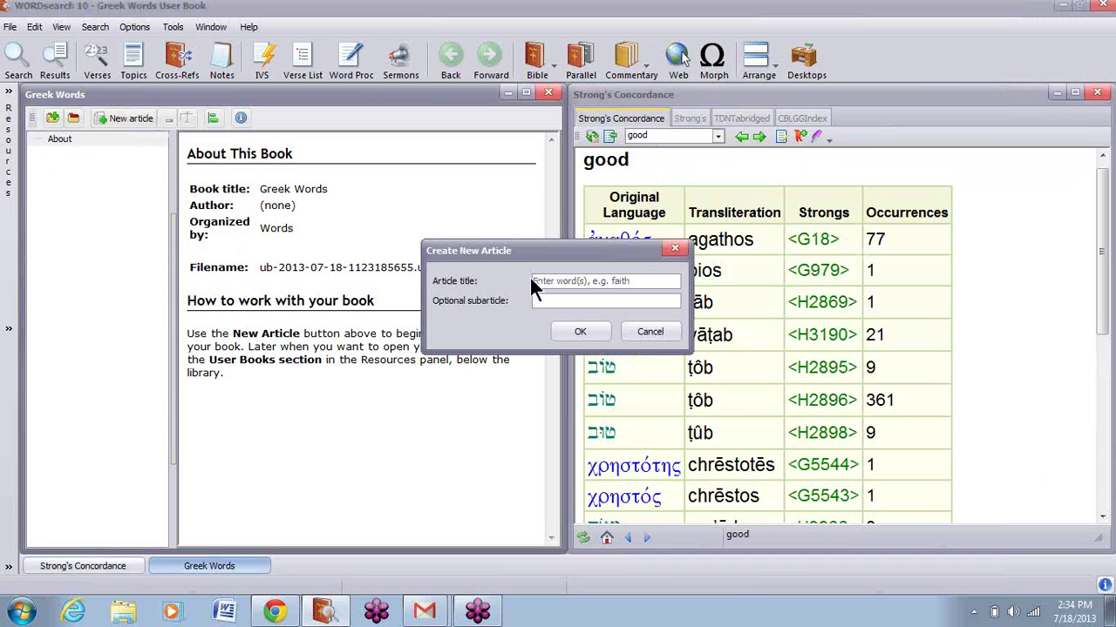
{"action": "right_click", "coordinate": [547, 280]}
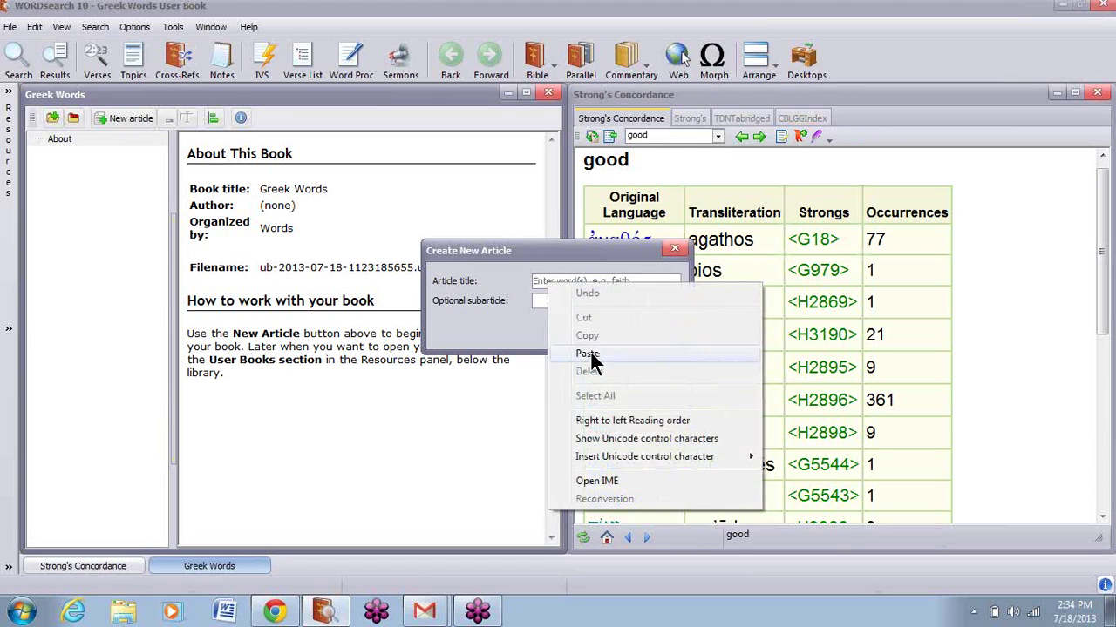
{"action": "left_click", "coordinate": [590, 358]}
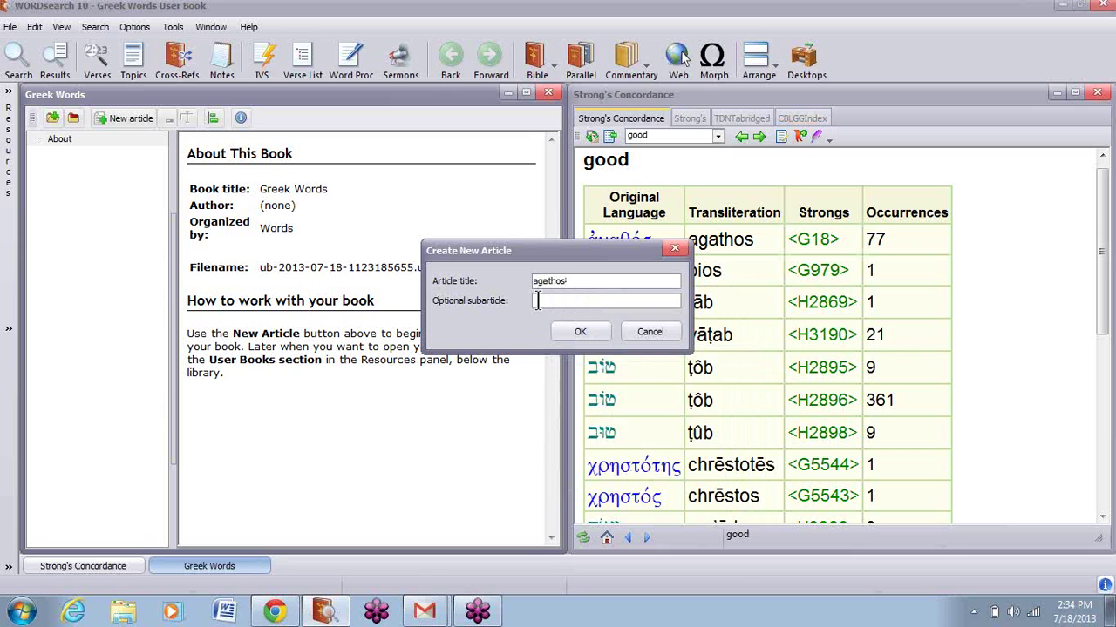
{"action": "left_click", "coordinate": [549, 302]}
{"action": "type", "text": "good, upright"}
{"action": "left_click", "coordinate": [580, 334]}
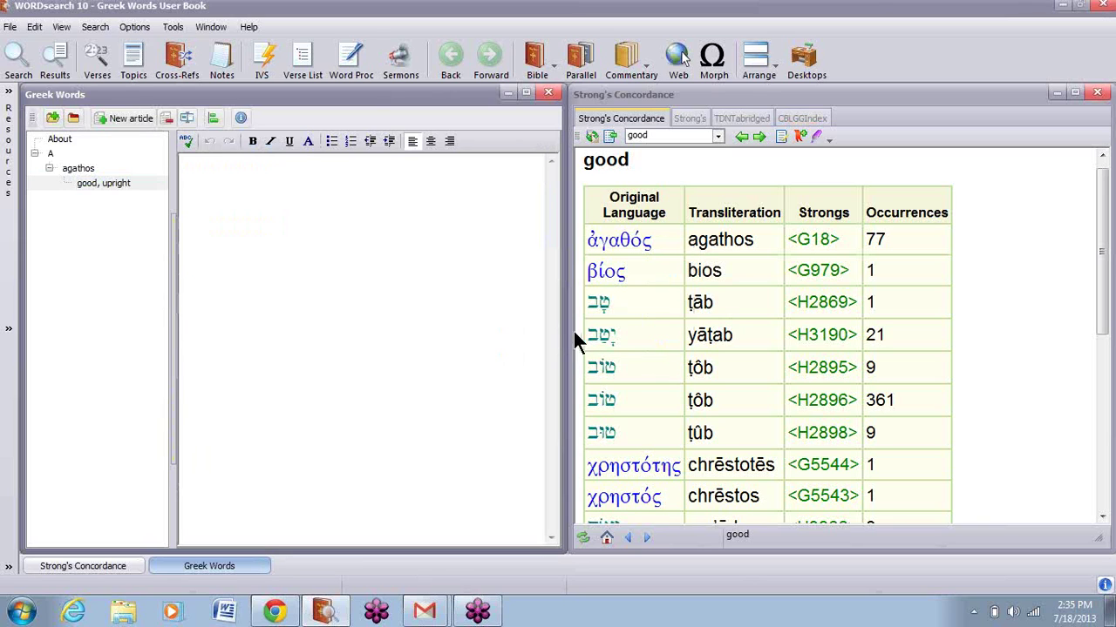
{"action": "left_click", "coordinate": [80, 169]}
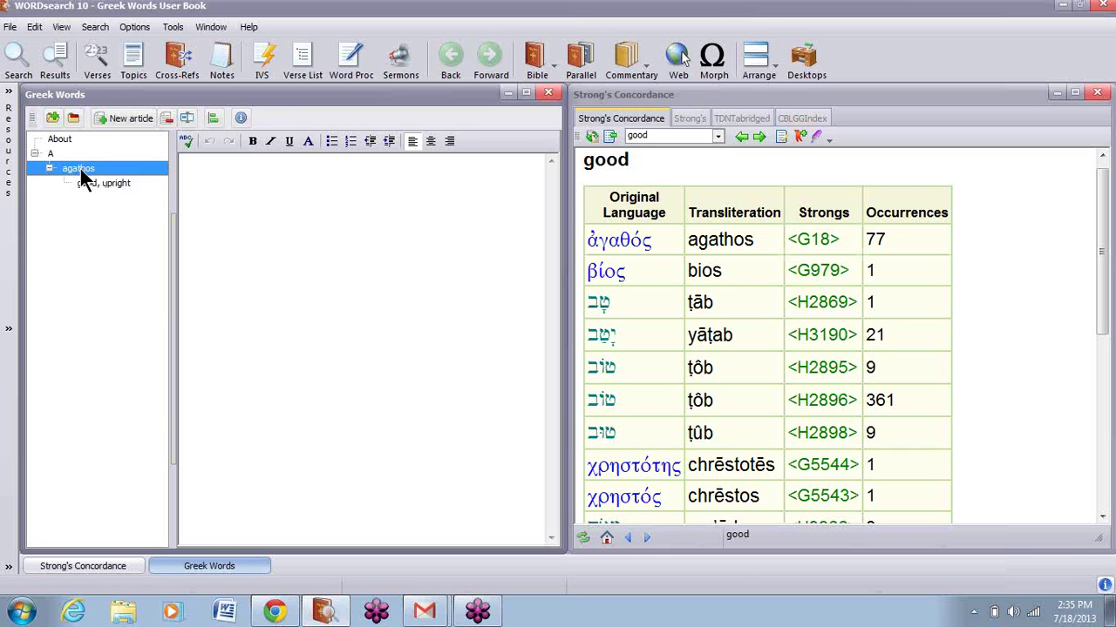
{"action": "left_click", "coordinate": [225, 184]}
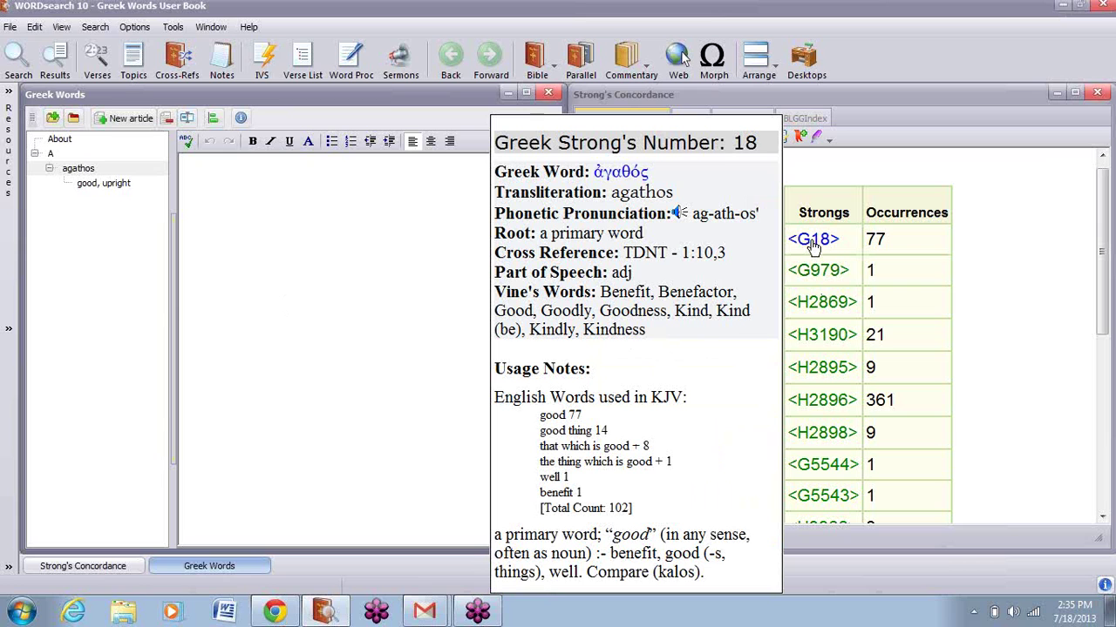
Search the KJV for Strong's number G18 from the agathos row of the concordance
{"action": "right_click", "coordinate": [811, 244]}
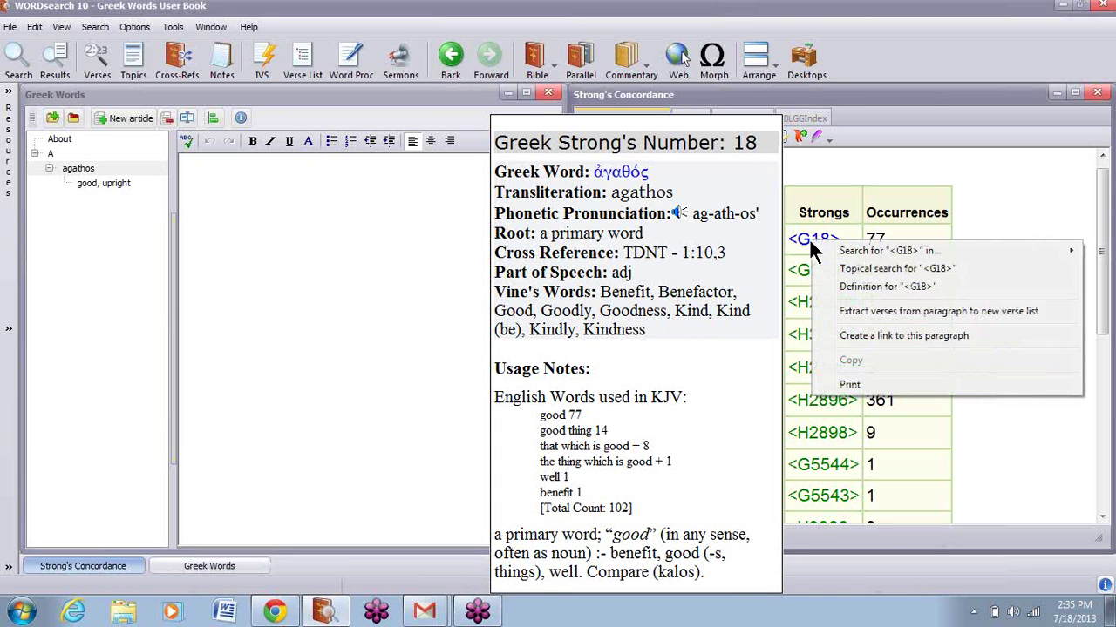
{"action": "mouse_move", "coordinate": [856, 247]}
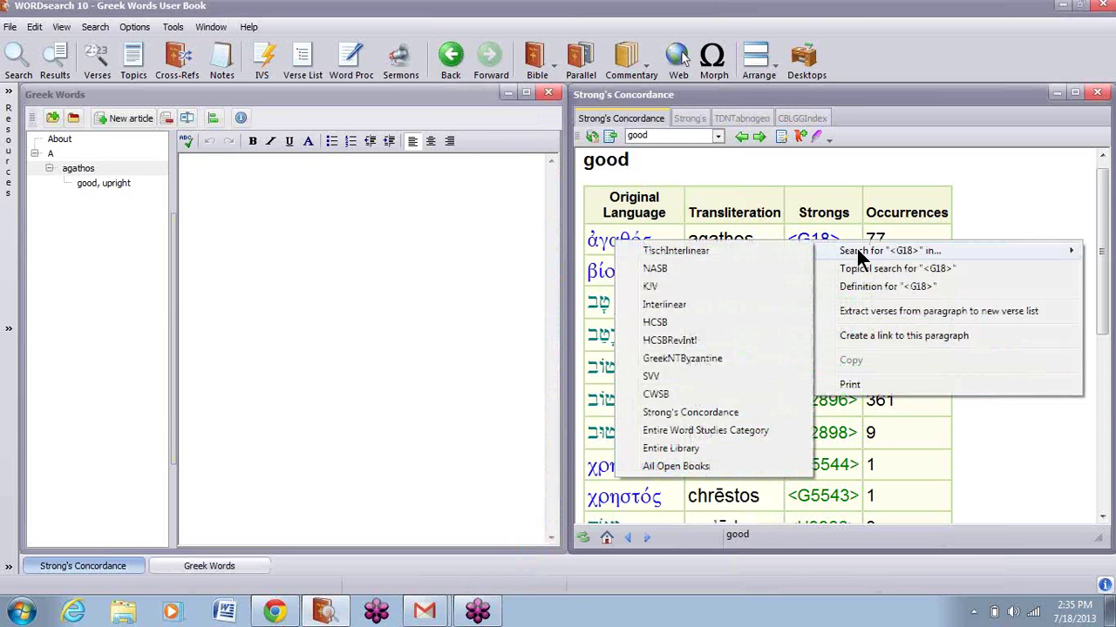
{"action": "left_click", "coordinate": [651, 286]}
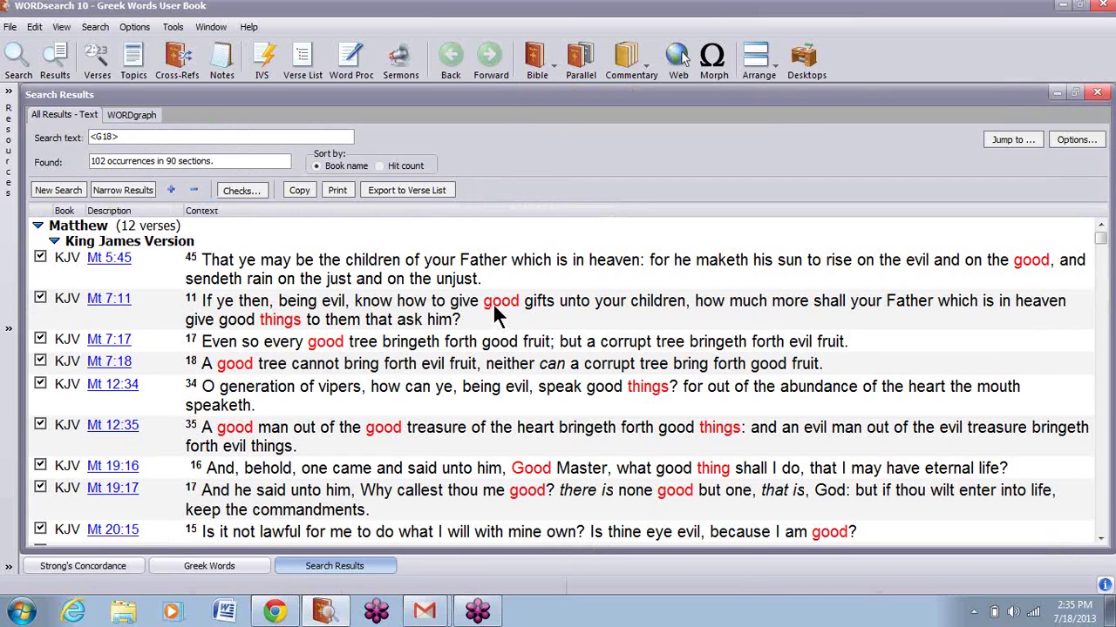
Clear all check marks in the search results and check only Matthew 5:45, 7:11 and 7:17
{"action": "left_click", "coordinate": [235, 191]}
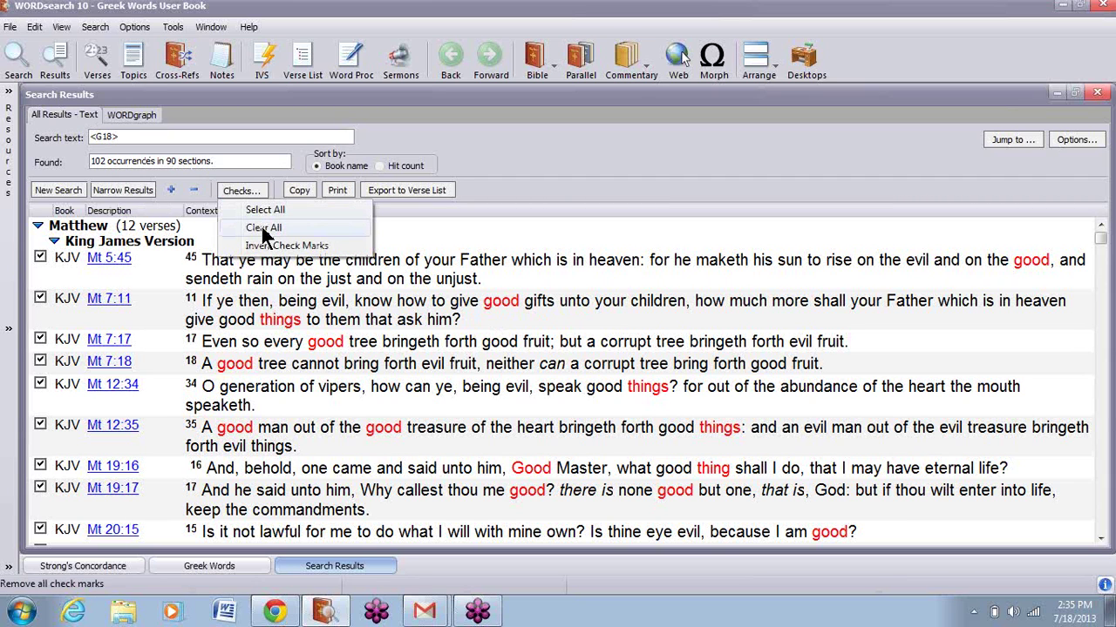
{"action": "left_click", "coordinate": [264, 229]}
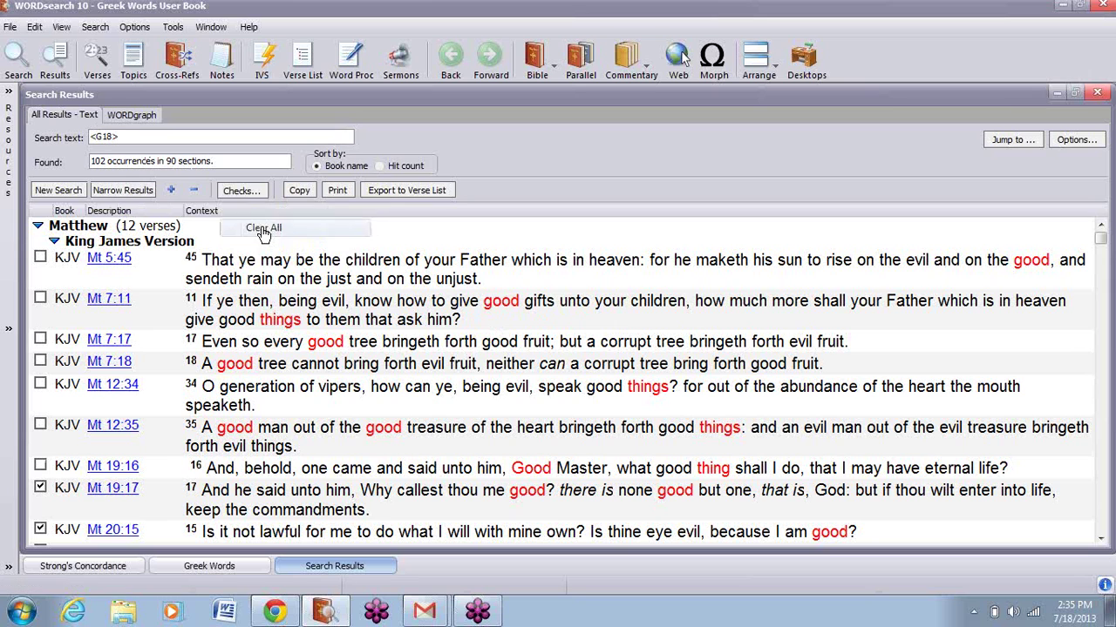
{"action": "left_click", "coordinate": [40, 260]}
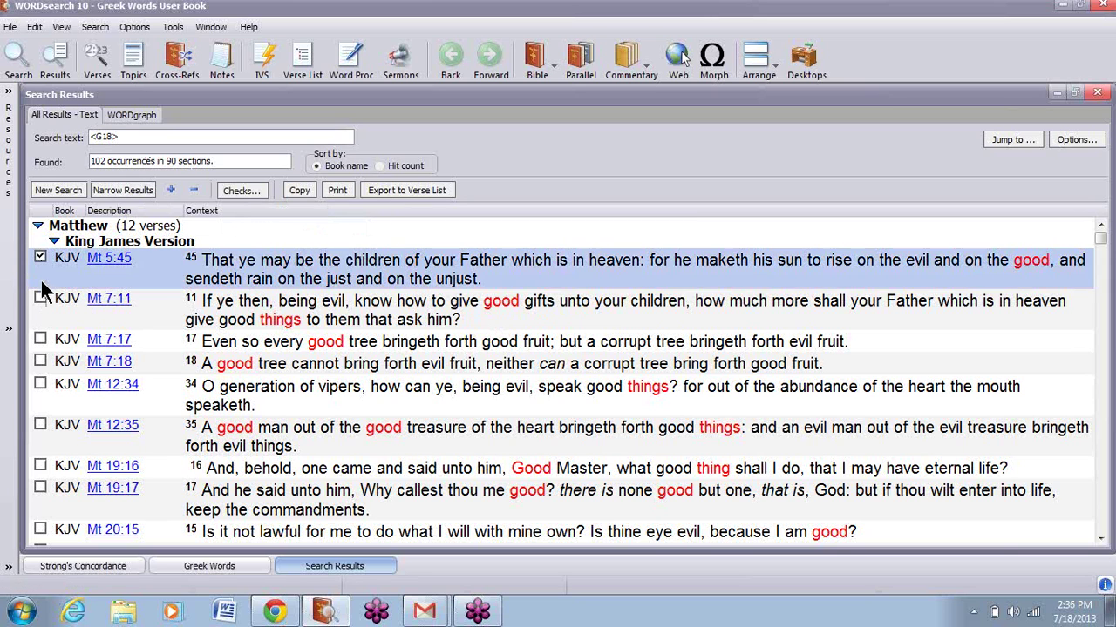
{"action": "left_click", "coordinate": [39, 299]}
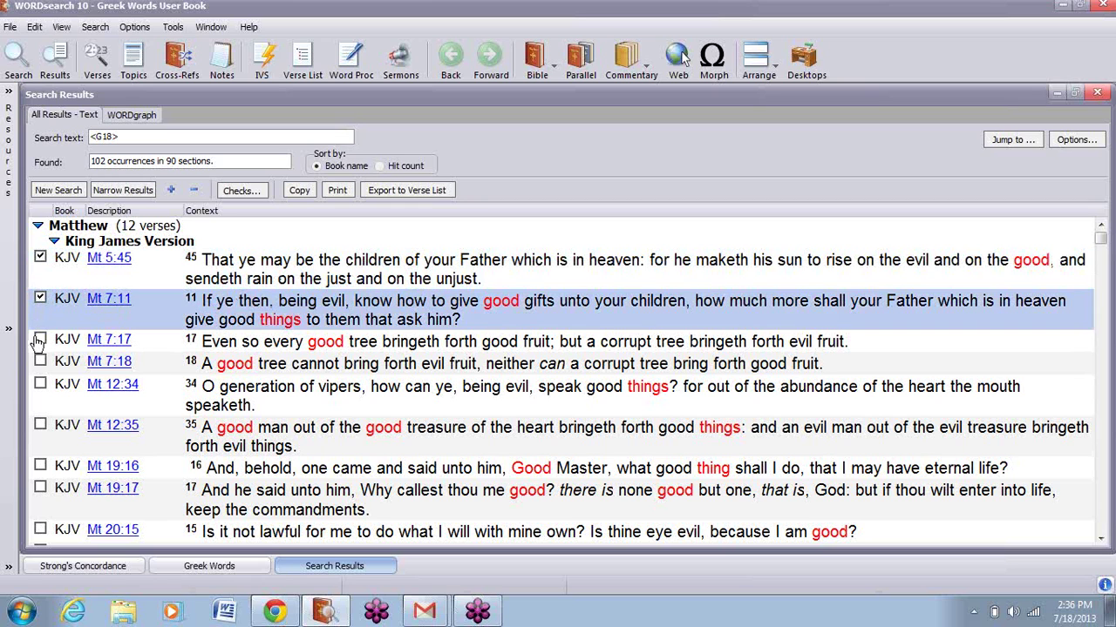
{"action": "left_click", "coordinate": [40, 340]}
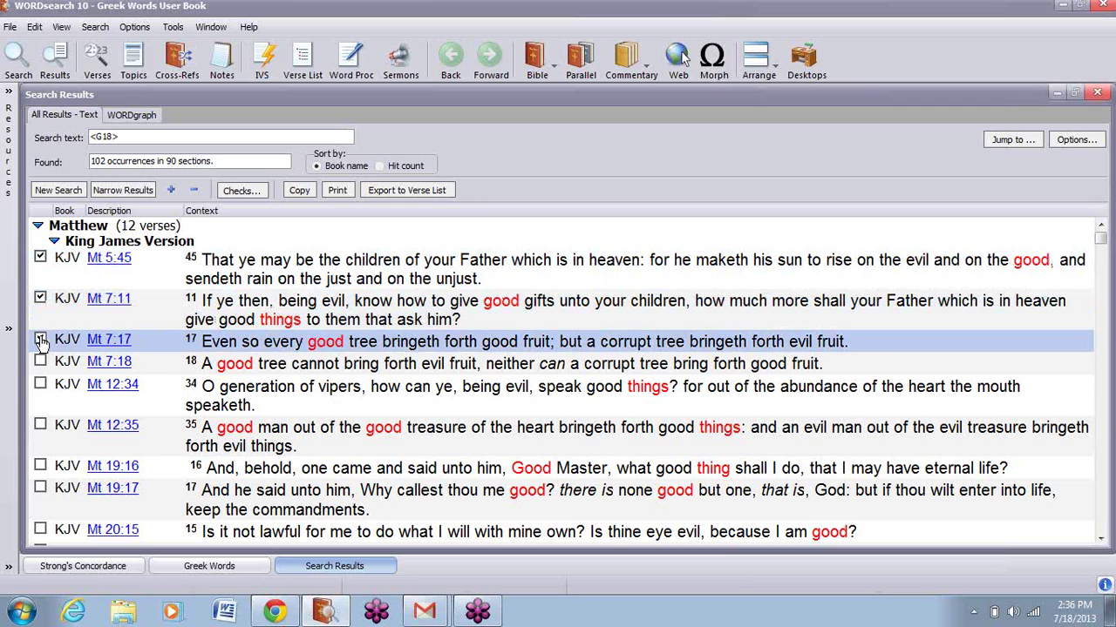
Collapse the search results, expand Mark and check Mark 10:17 and 10:18
{"action": "left_click", "coordinate": [192, 192]}
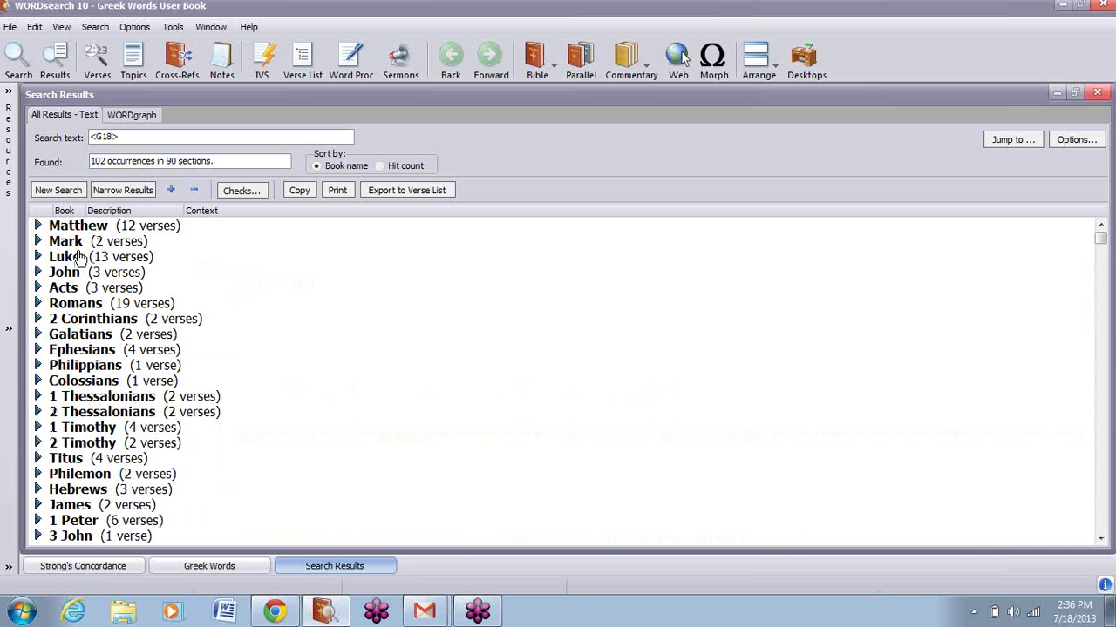
{"action": "left_click", "coordinate": [38, 243]}
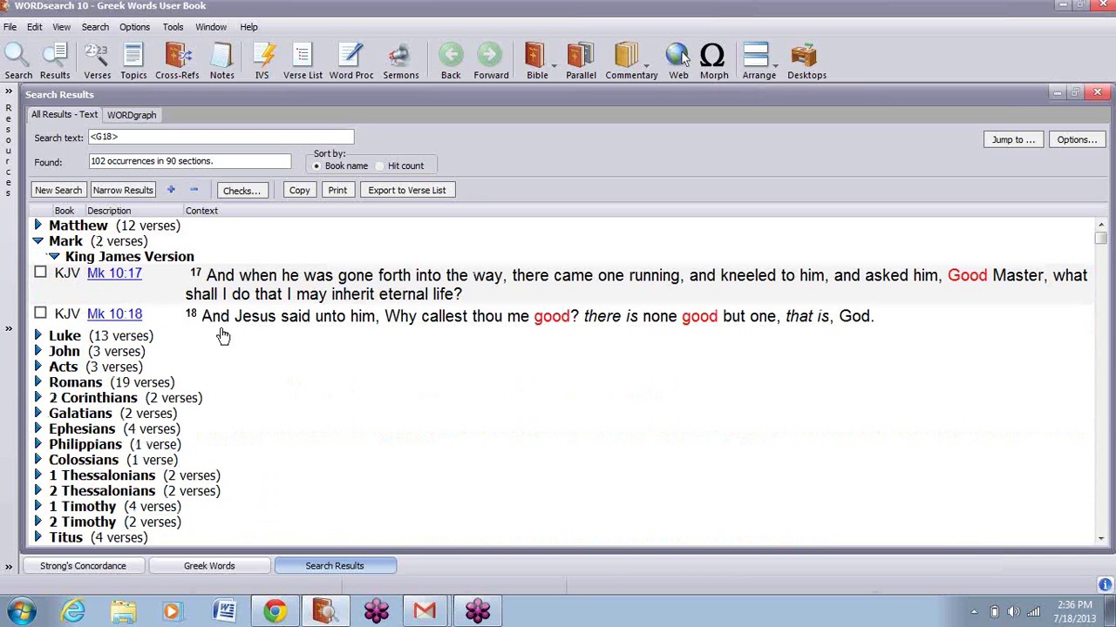
{"action": "left_click", "coordinate": [40, 274]}
{"action": "left_click", "coordinate": [40, 314]}
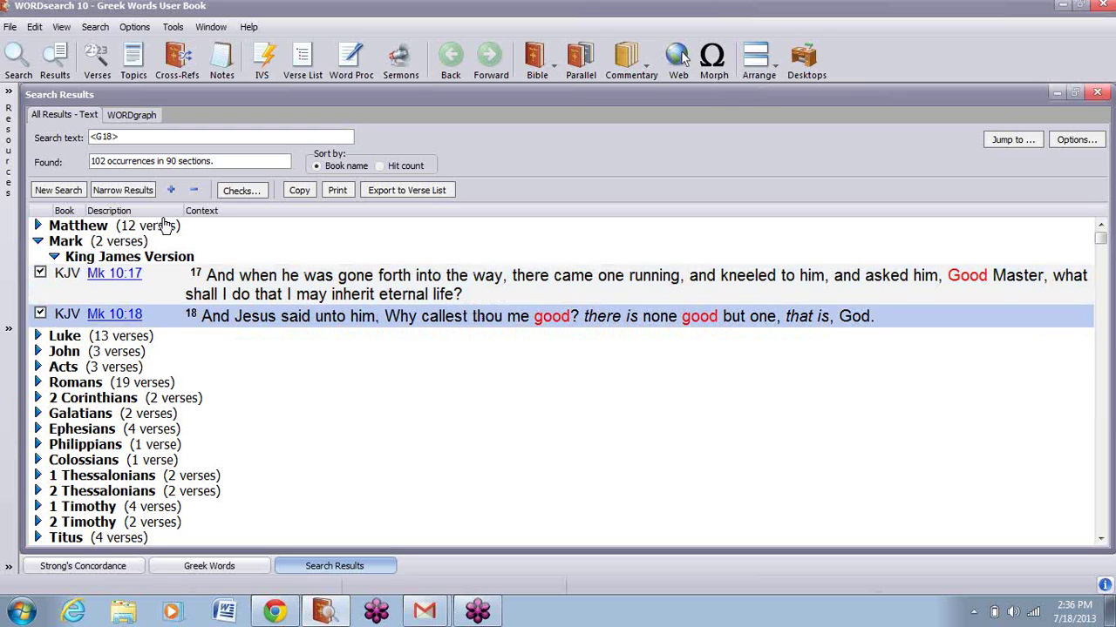
Collapse the results again, expand Luke and check Luke 1:53 and 6:45
{"action": "left_click", "coordinate": [194, 190]}
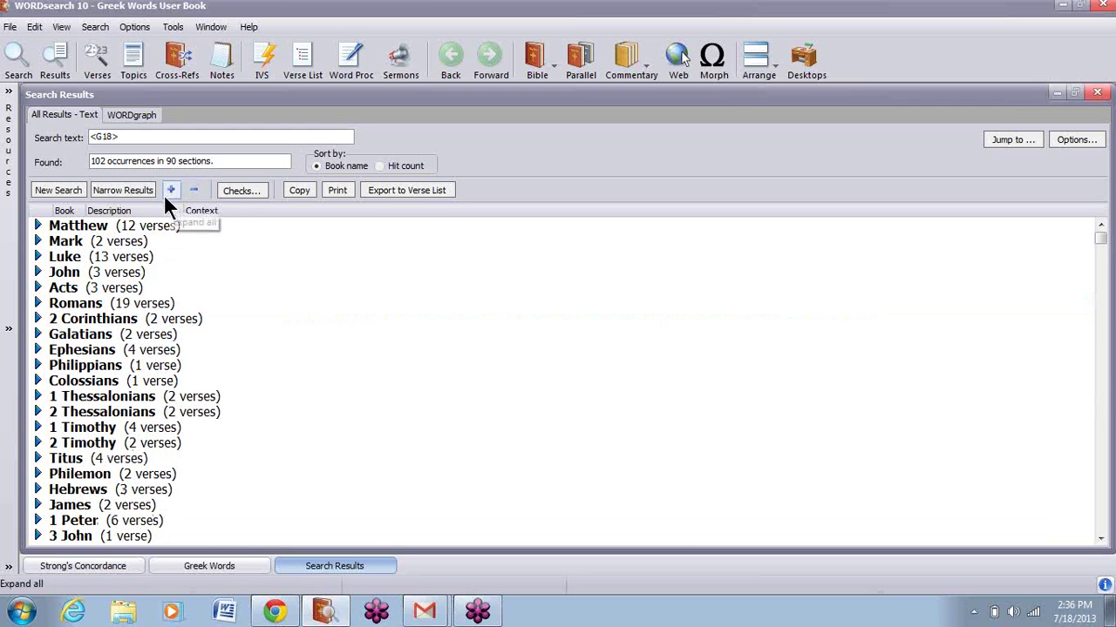
{"action": "left_click", "coordinate": [114, 261]}
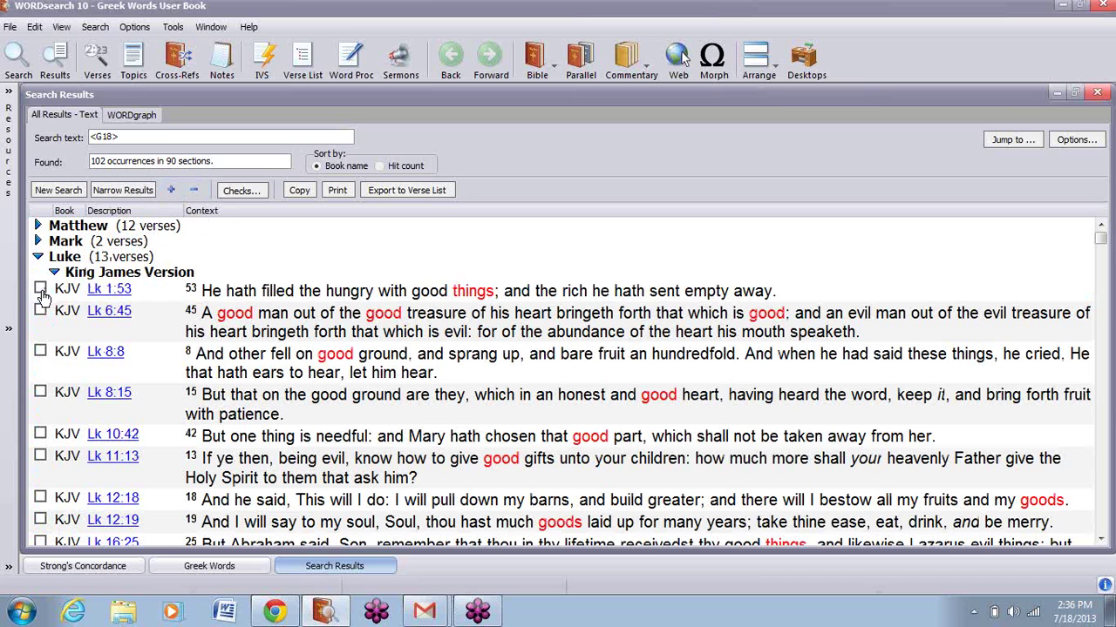
{"action": "left_click", "coordinate": [40, 288]}
{"action": "left_click", "coordinate": [40, 312]}
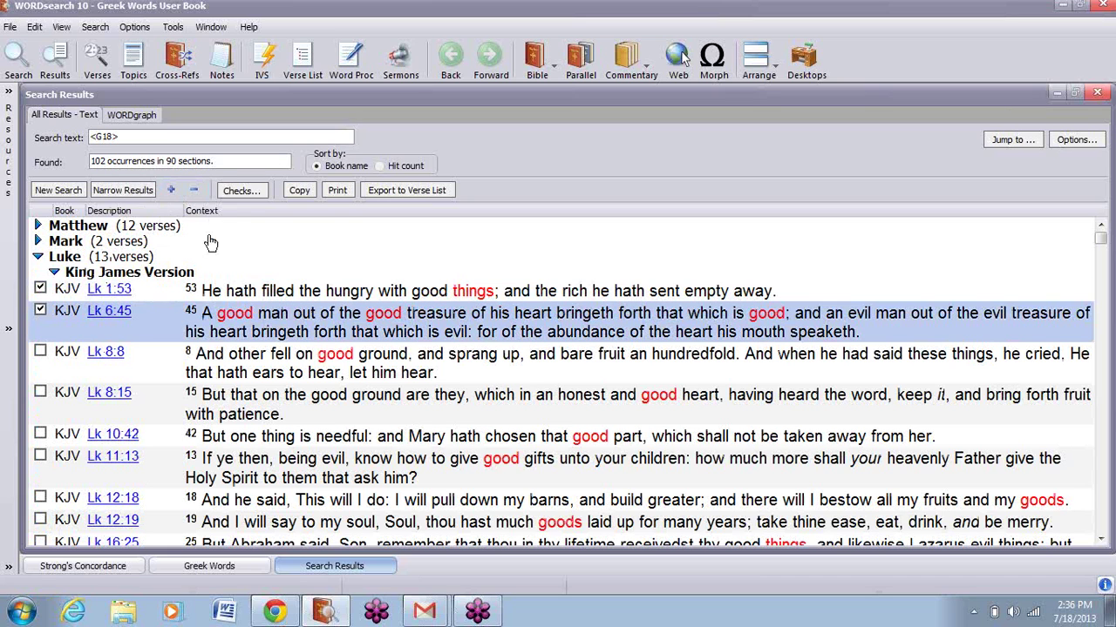
Show only the John verses in the collapsed results and check John 5:29
{"action": "left_click", "coordinate": [193, 190]}
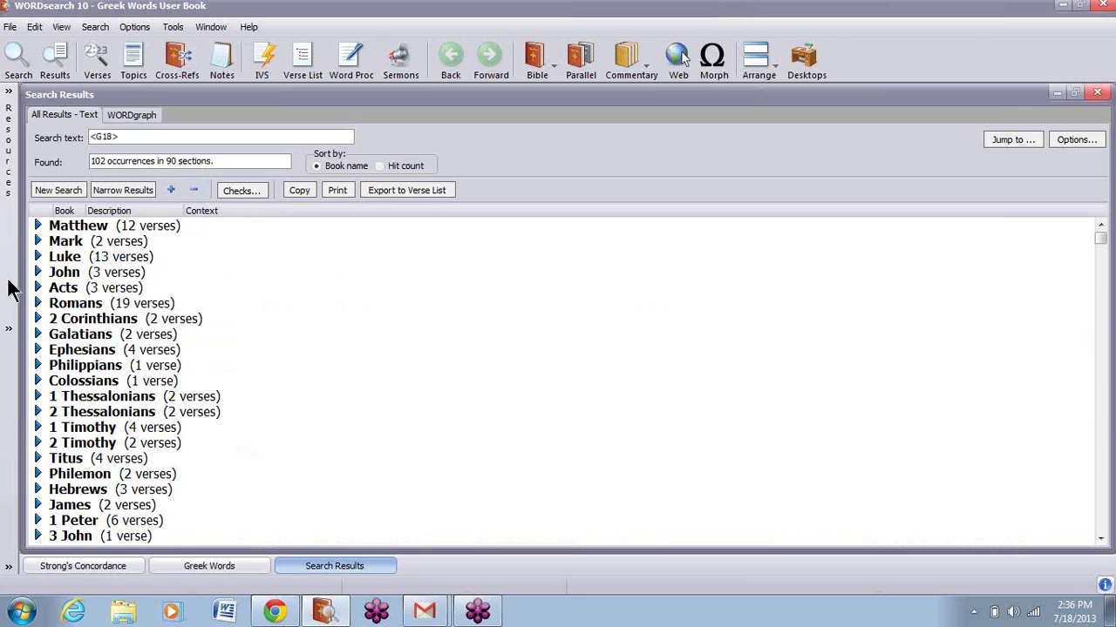
{"action": "left_click", "coordinate": [37, 273]}
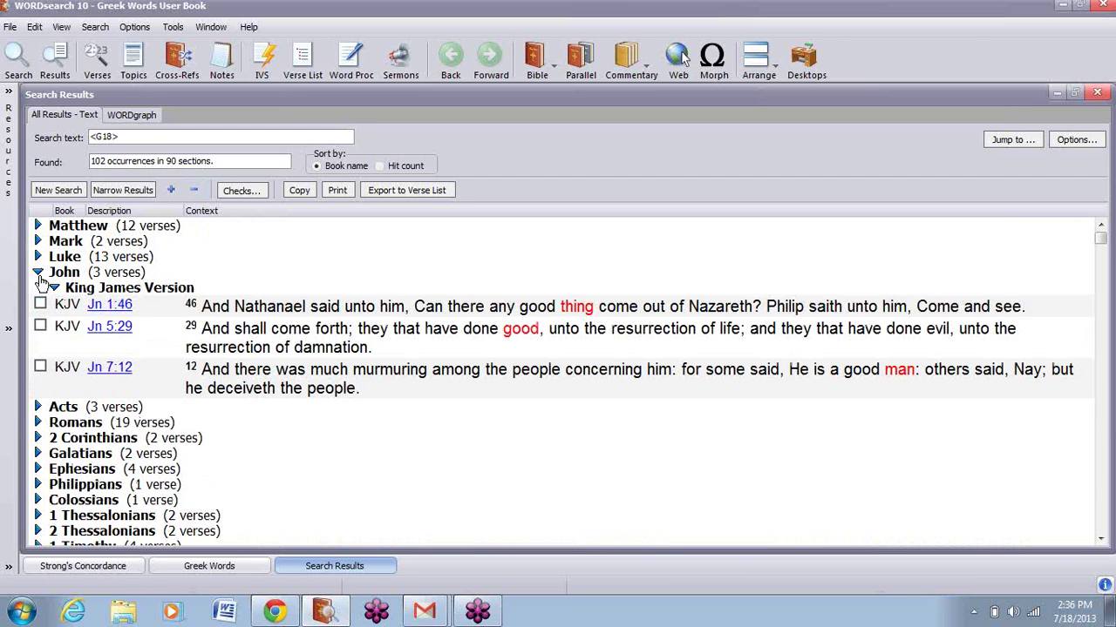
{"action": "left_click", "coordinate": [40, 327]}
Collapse the search results, expand Acts and check Acts 11:24 and 23:1
{"action": "left_click", "coordinate": [193, 190]}
{"action": "left_click", "coordinate": [37, 288]}
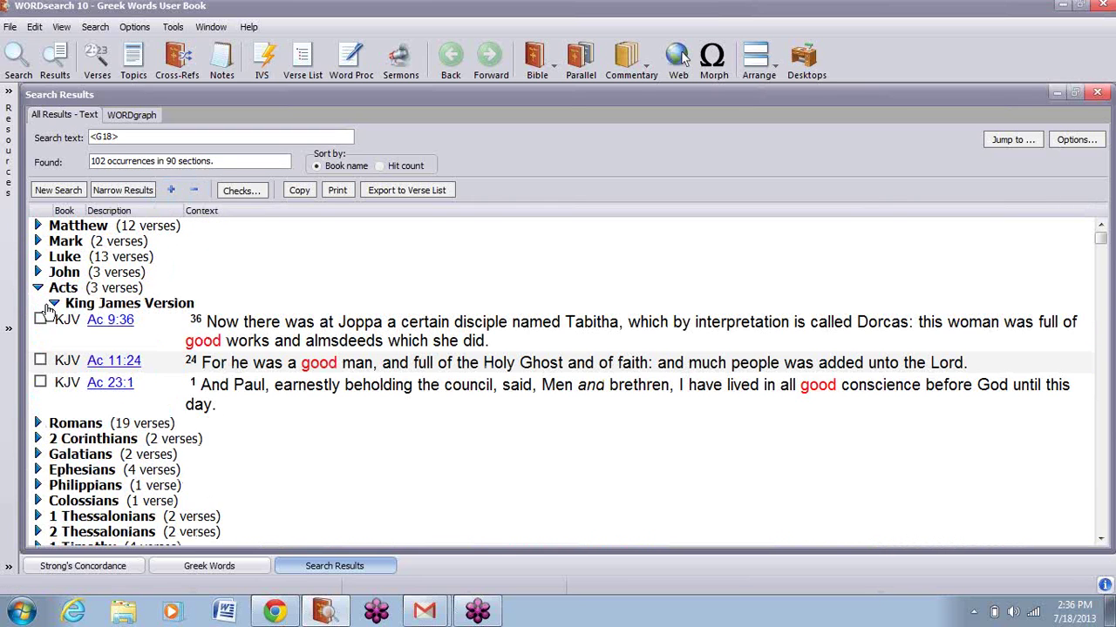
{"action": "left_click", "coordinate": [40, 359]}
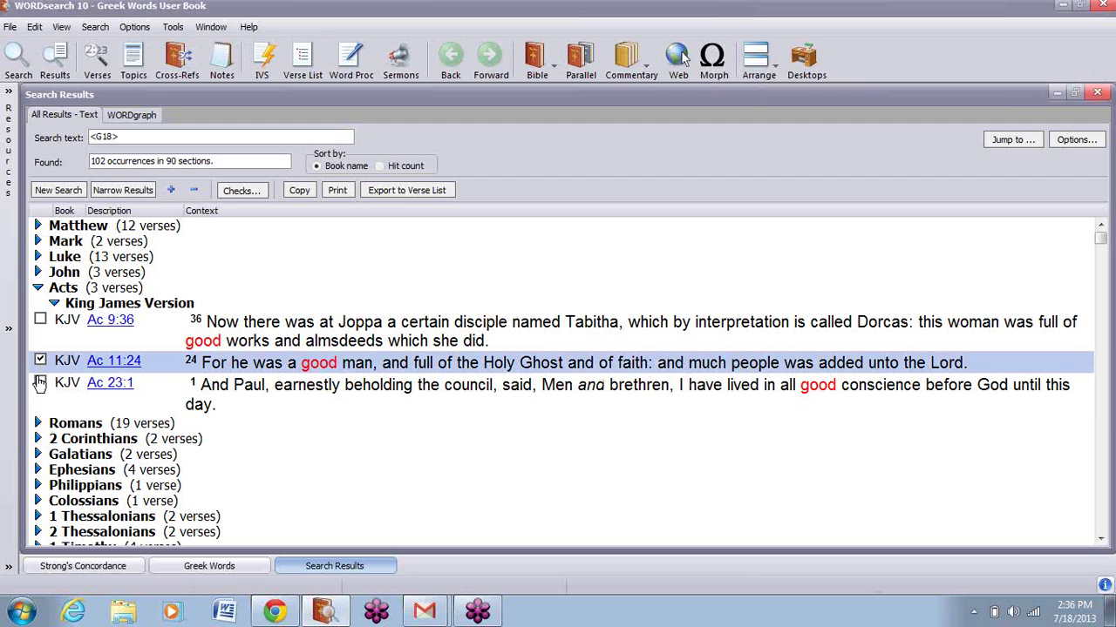
{"action": "left_click", "coordinate": [41, 383]}
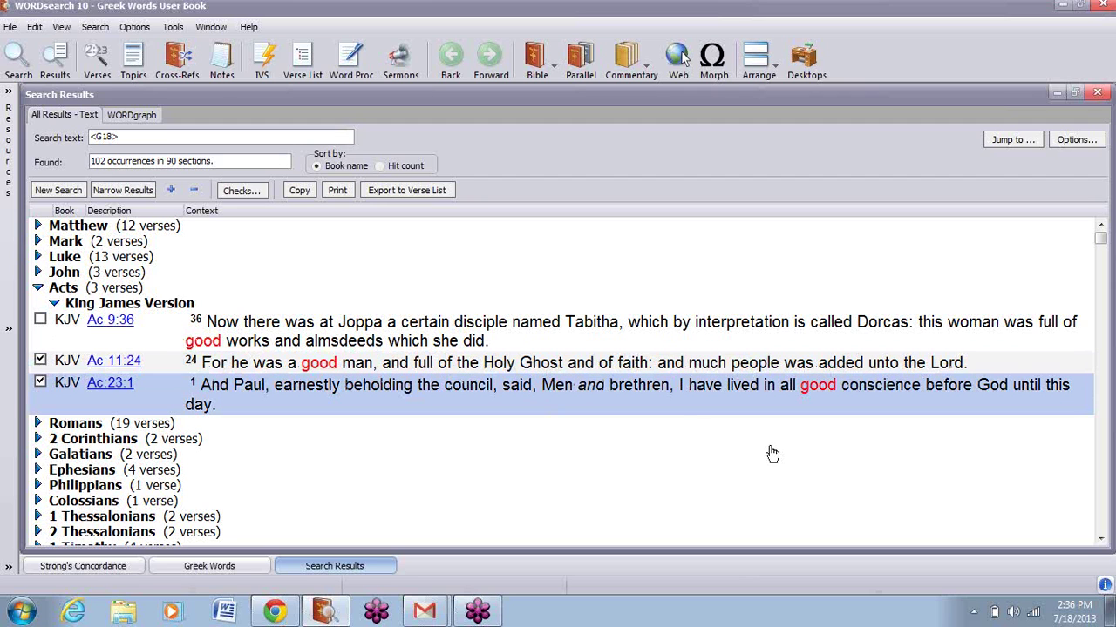
Collapse the results again, expand 2 Corinthians and check 2 Corinthians 5:10 and 9:8
{"action": "left_click", "coordinate": [195, 189]}
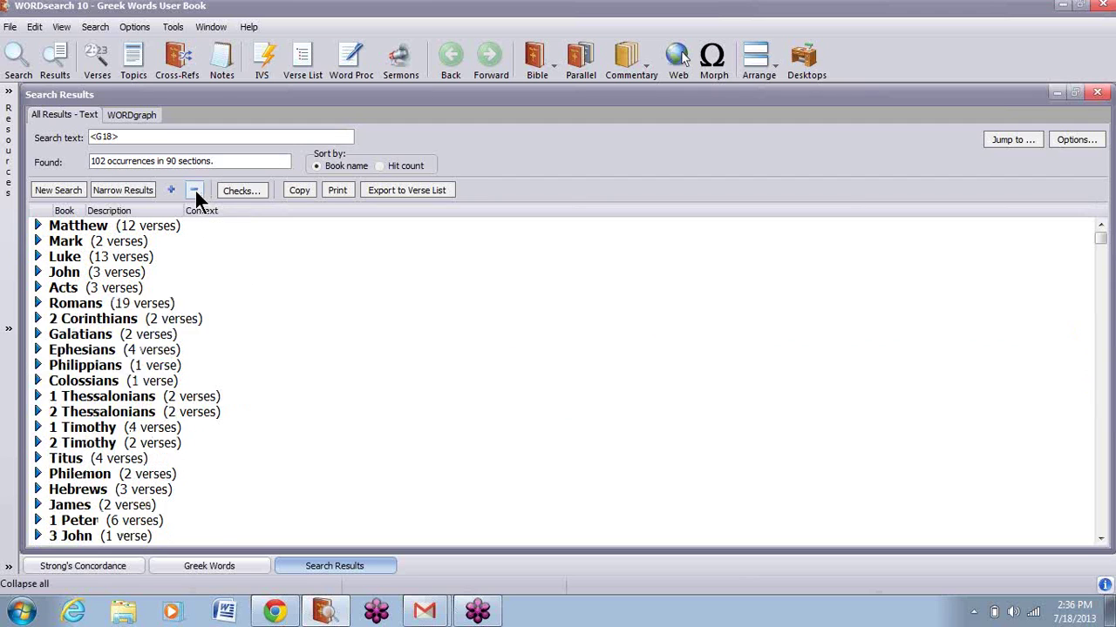
{"action": "left_click", "coordinate": [37, 319]}
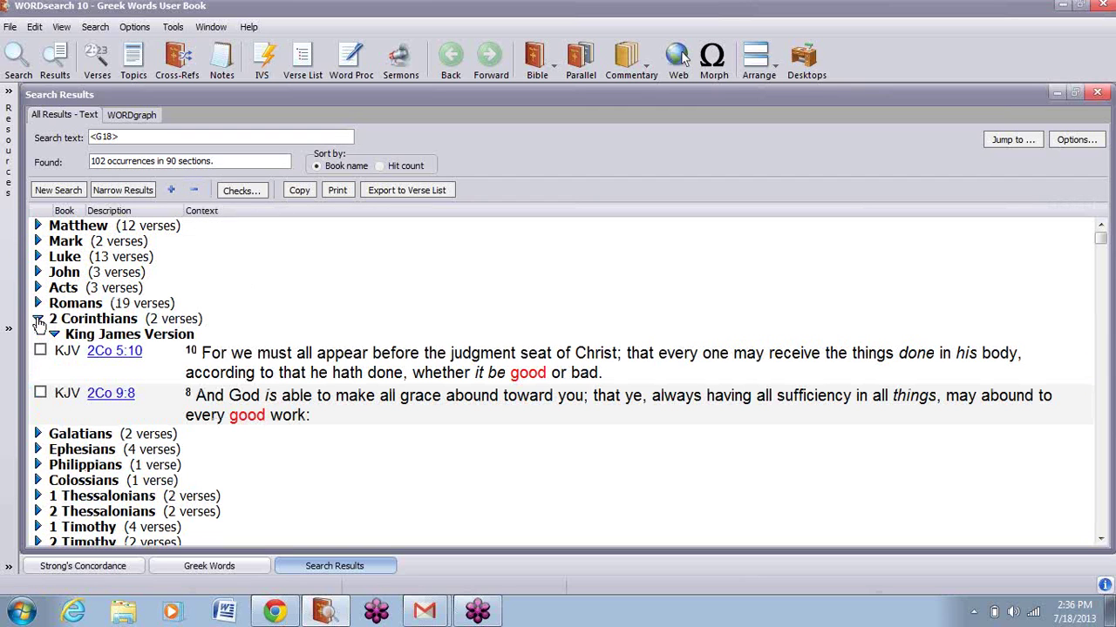
{"action": "left_click", "coordinate": [40, 393]}
{"action": "left_click", "coordinate": [40, 350]}
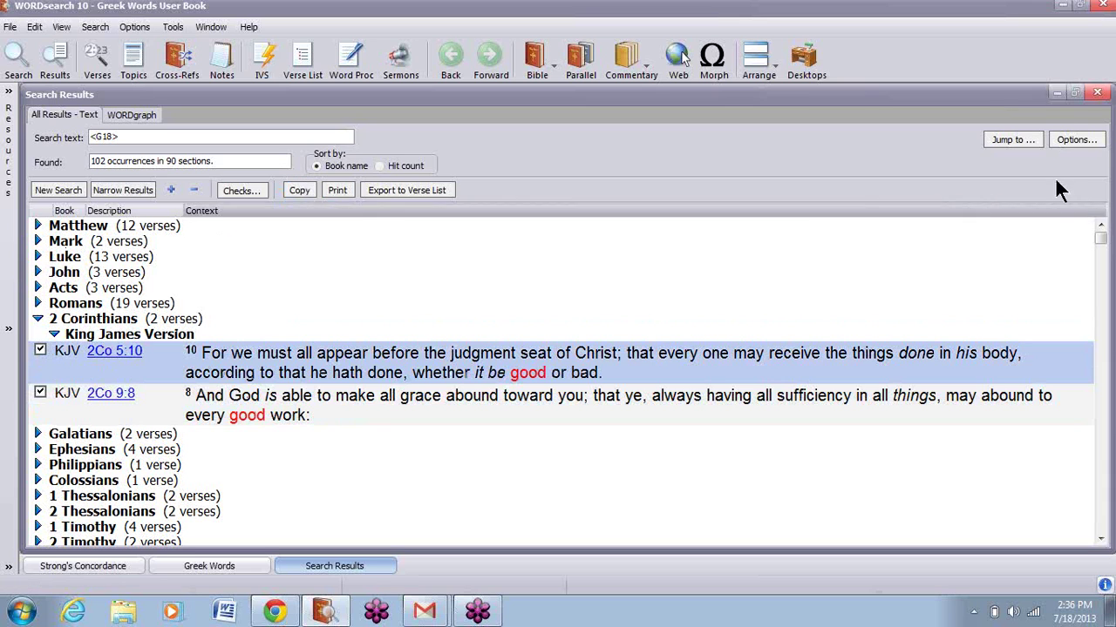
Restore the search results window to its tiled size and paste the checked verses into the agathos article
{"action": "left_click", "coordinate": [1075, 94]}
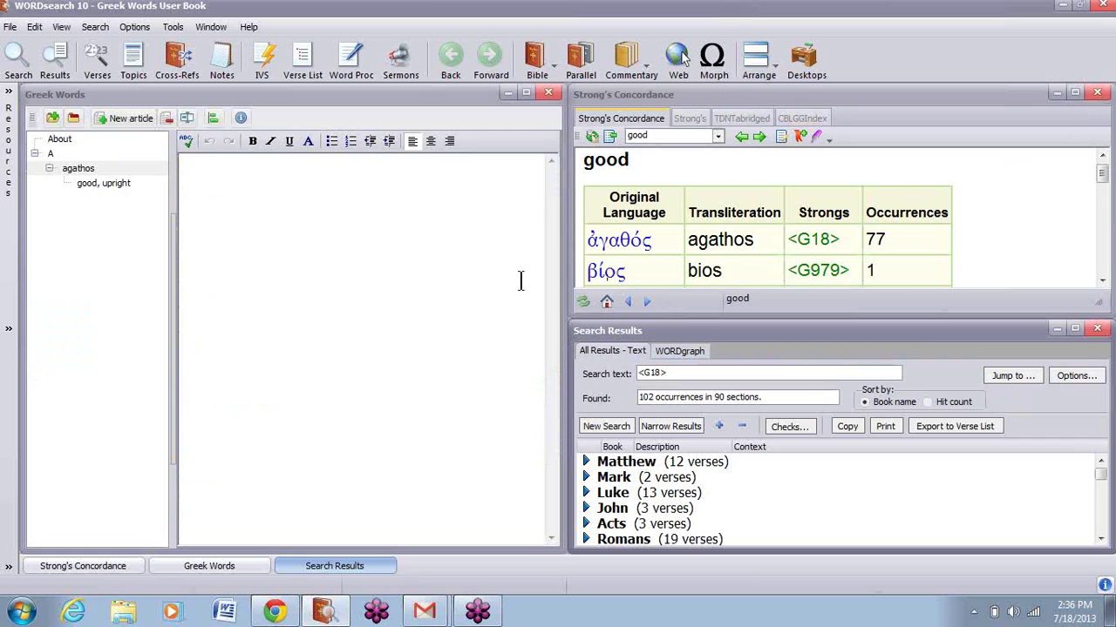
{"action": "left_click", "coordinate": [76, 170]}
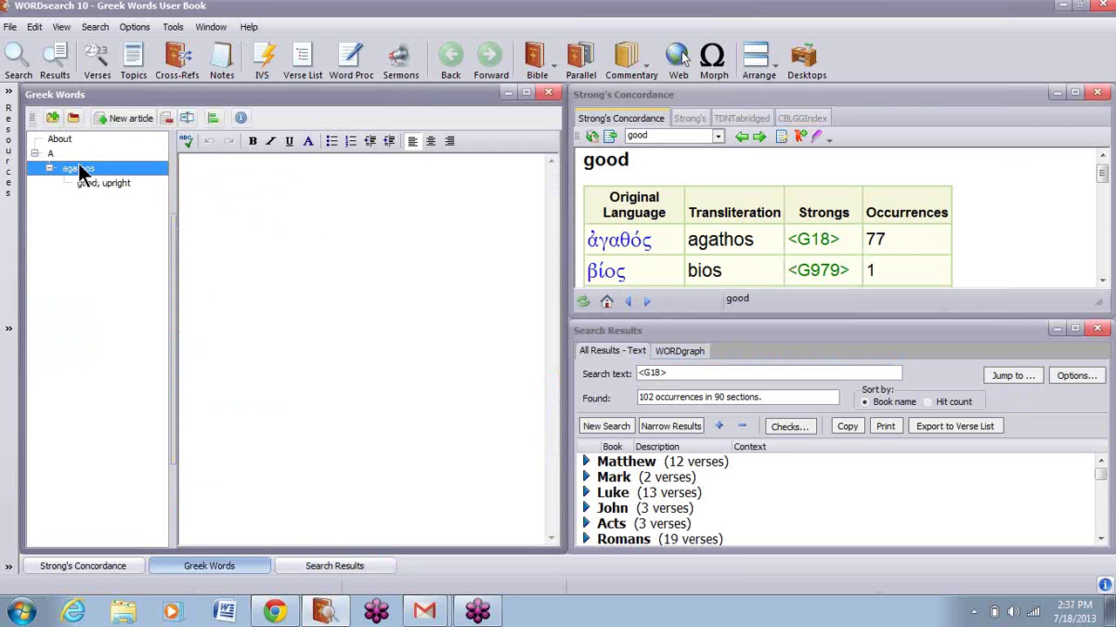
{"action": "left_click", "coordinate": [200, 182]}
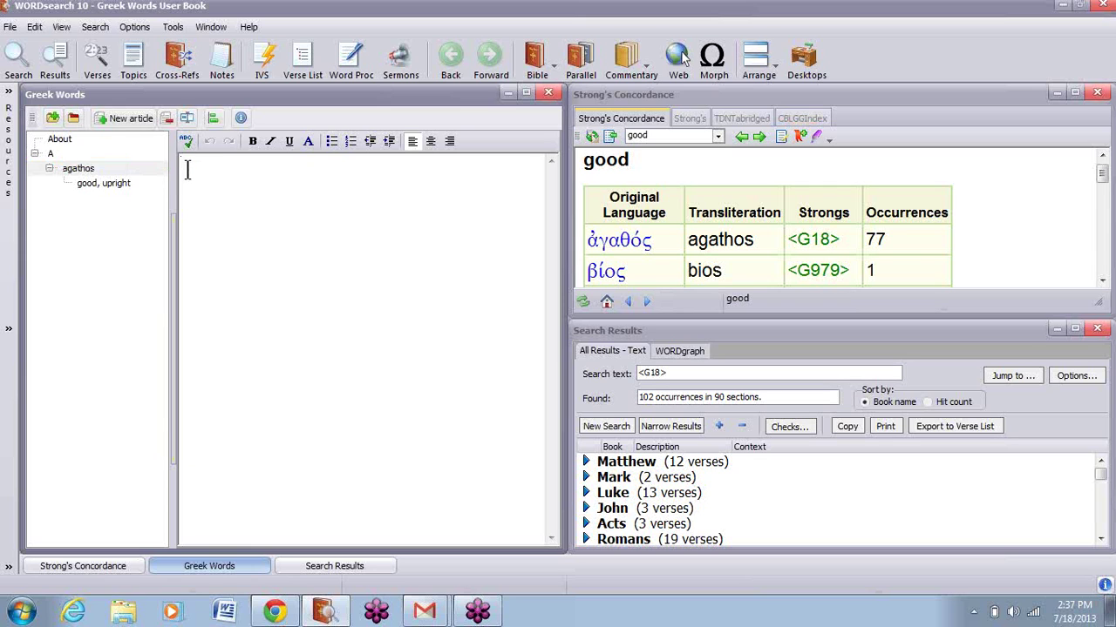
{"action": "right_click", "coordinate": [186, 169]}
{"action": "left_click", "coordinate": [227, 217]}
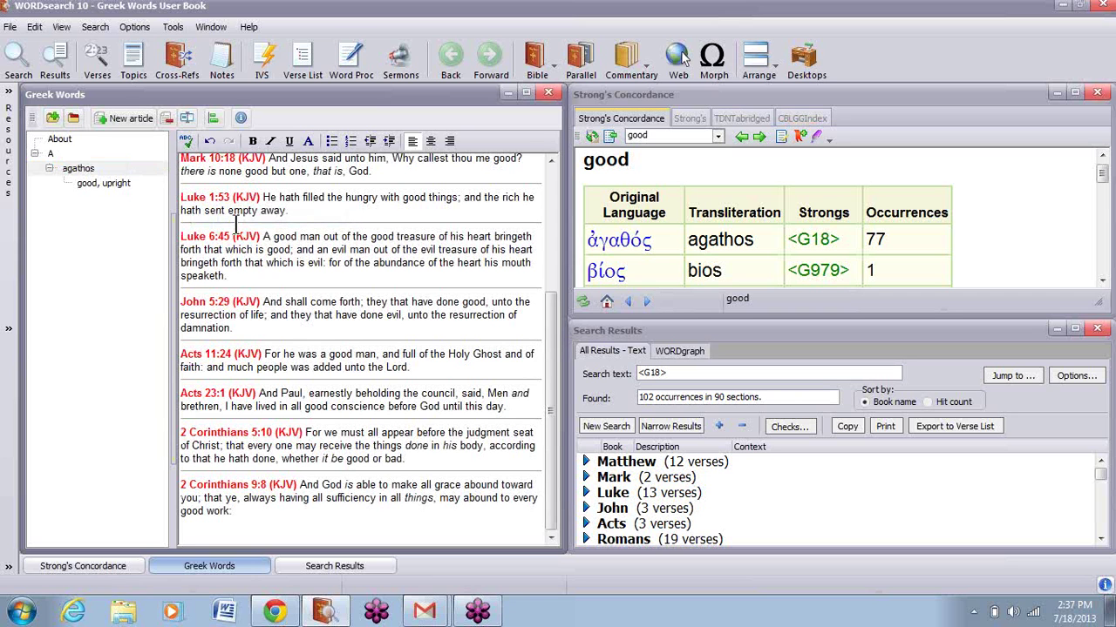
{"action": "left_click_drag", "start_coordinate": [551, 420], "coordinate": [578, 257]}
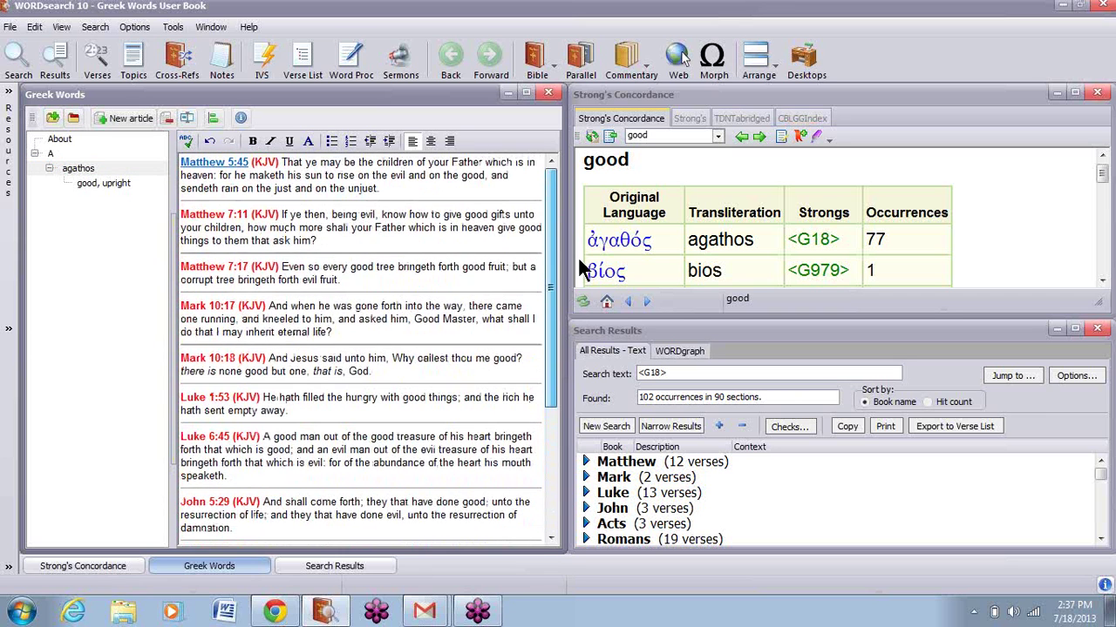
{"action": "left_click", "coordinate": [249, 163]}
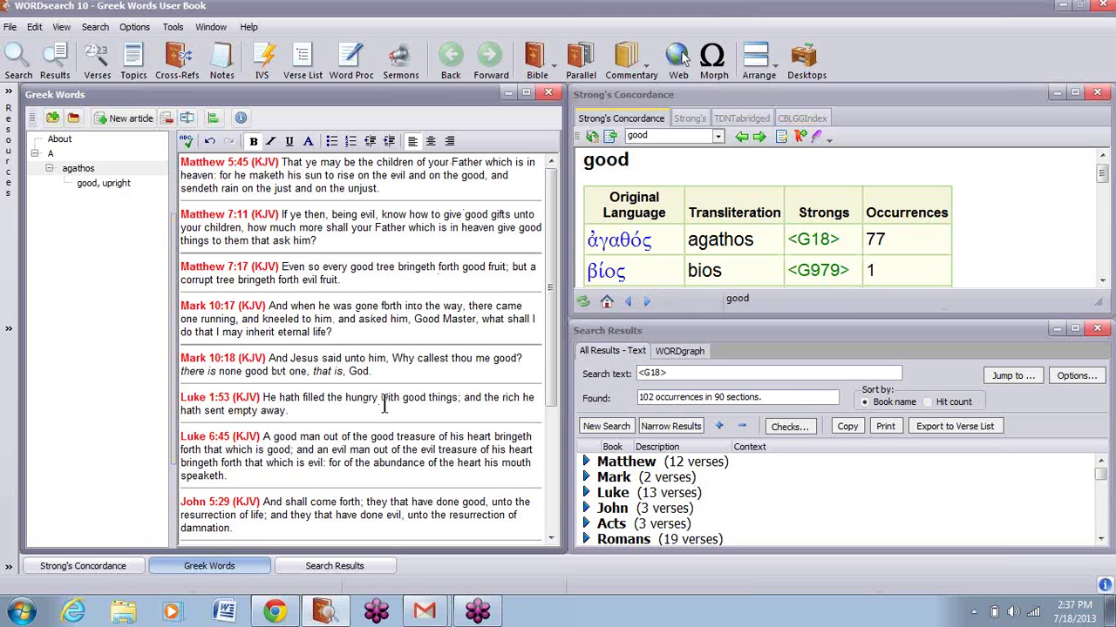
Open the empty "good, upright" article, minimize the search results and display the Strong's dictionary entry for Greek 18 beside it
{"action": "left_click", "coordinate": [87, 183]}
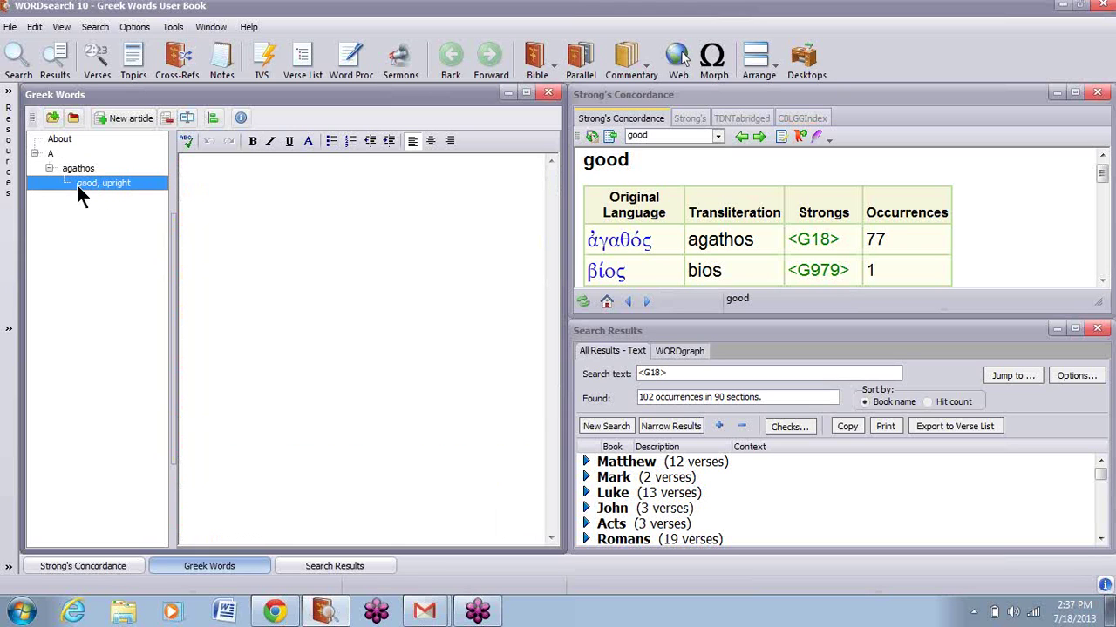
{"action": "left_click", "coordinate": [193, 183]}
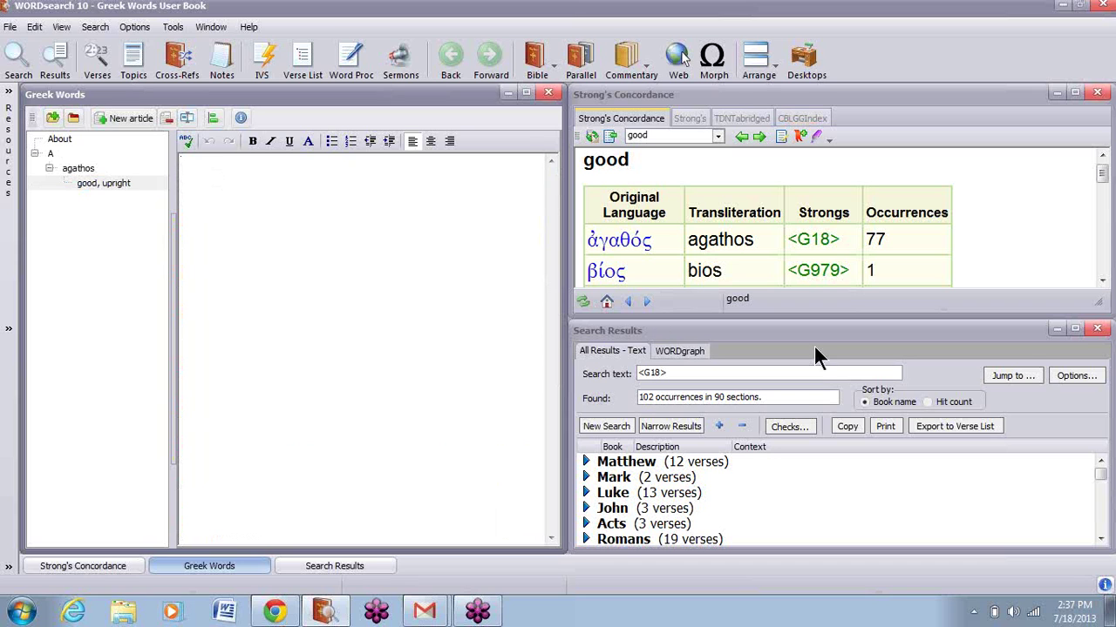
{"action": "left_click", "coordinate": [1055, 329]}
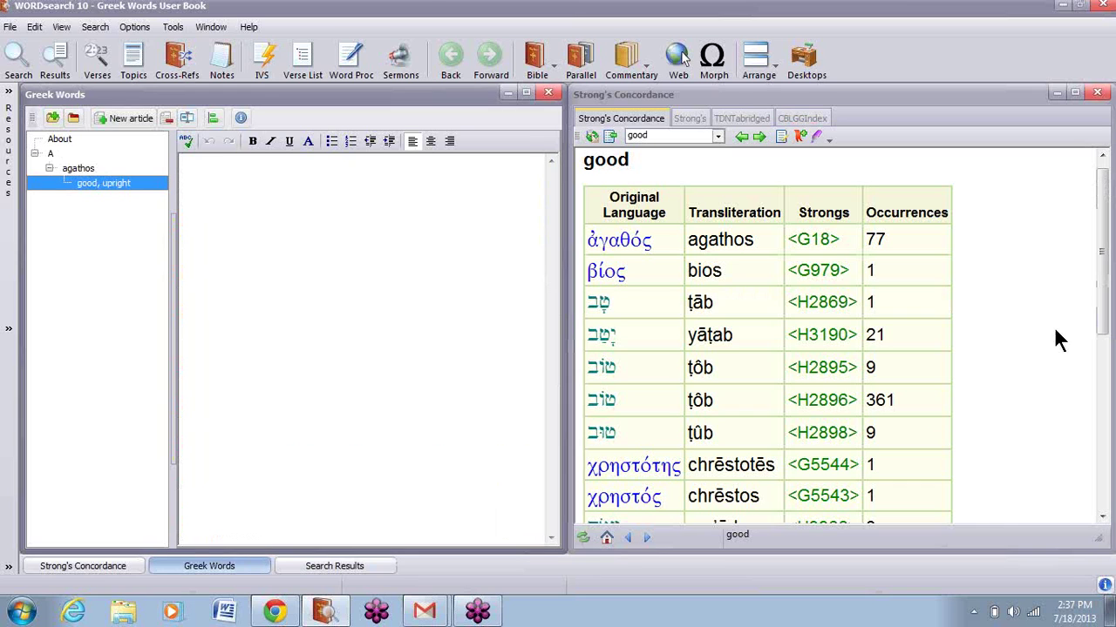
{"action": "left_click", "coordinate": [694, 118]}
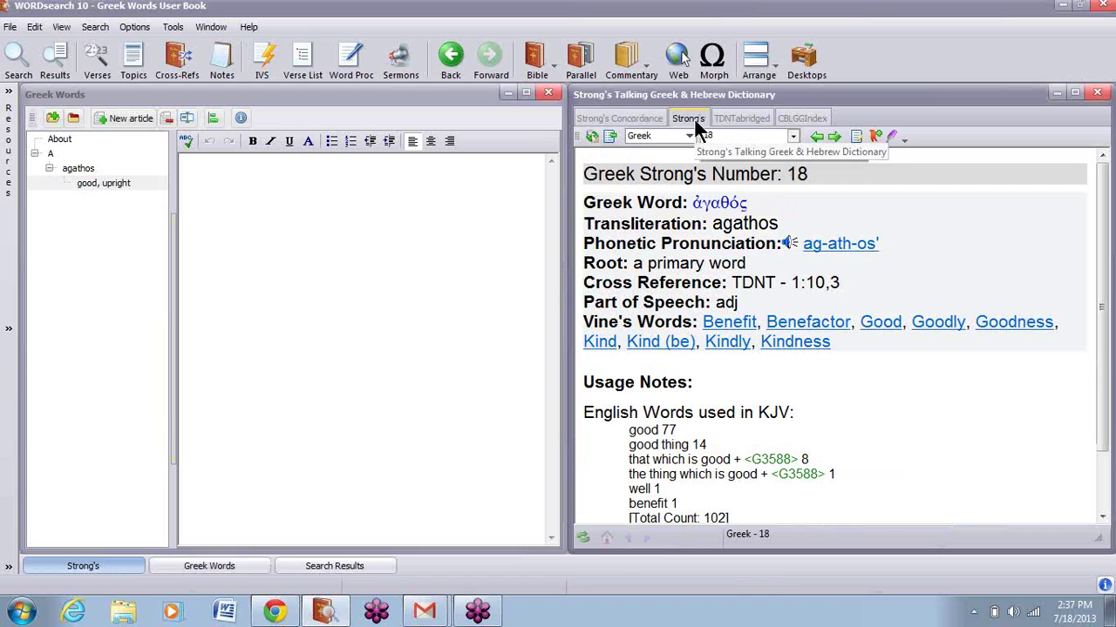
{"action": "left_click", "coordinate": [210, 175]}
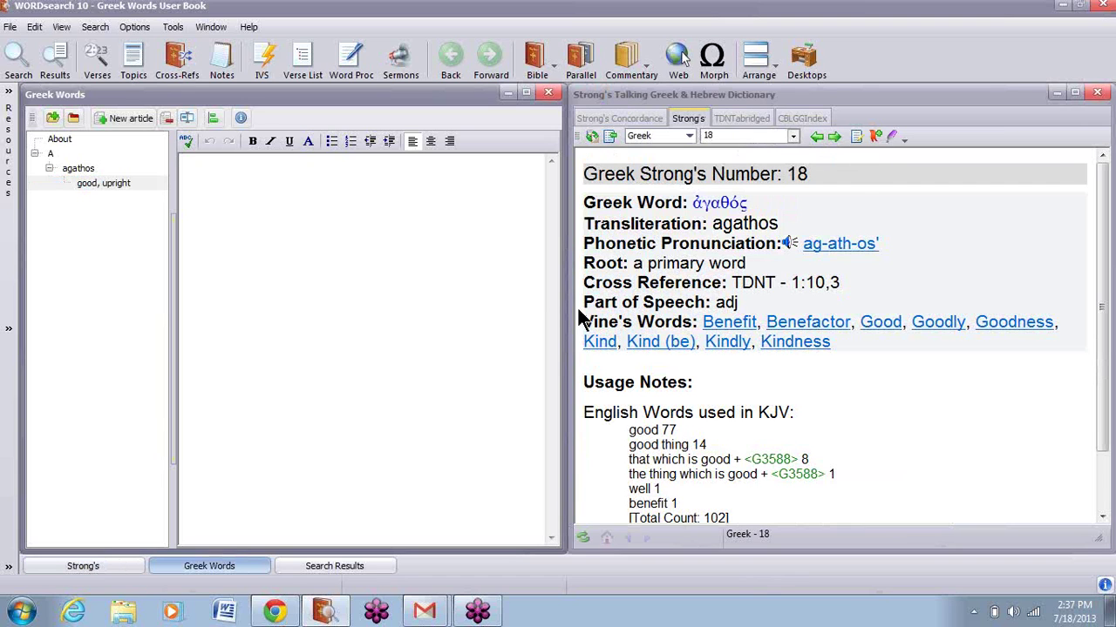
Copy the complete Greek 18 entry from the Strong's dictionary and paste it into the "good, upright" article
{"action": "left_click_drag", "start_coordinate": [585, 168], "coordinate": [839, 555]}
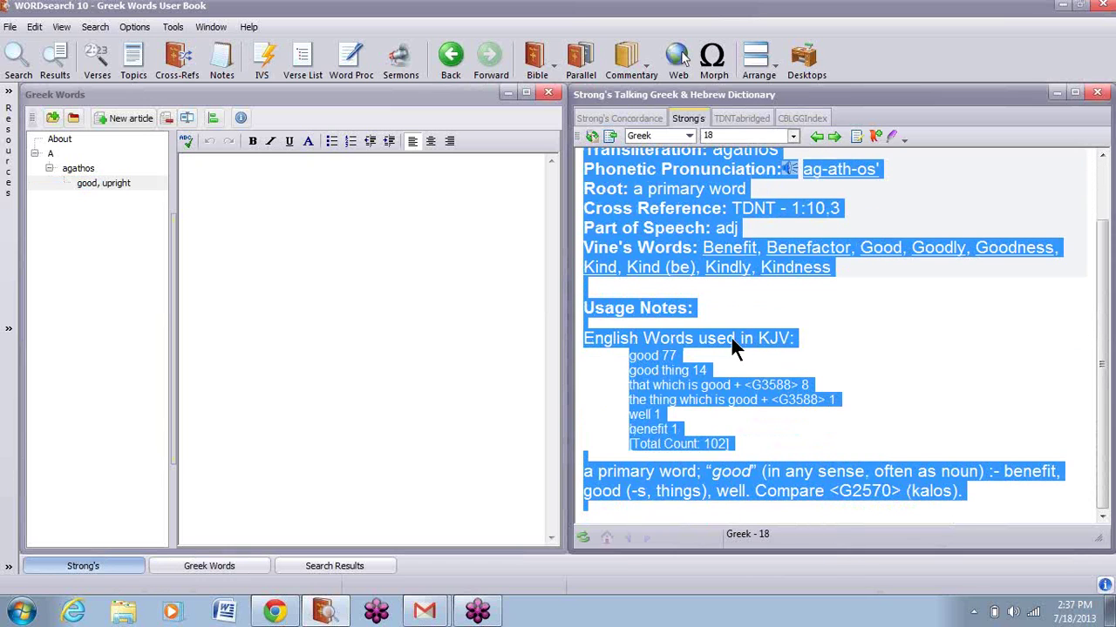
{"action": "right_click", "coordinate": [650, 207]}
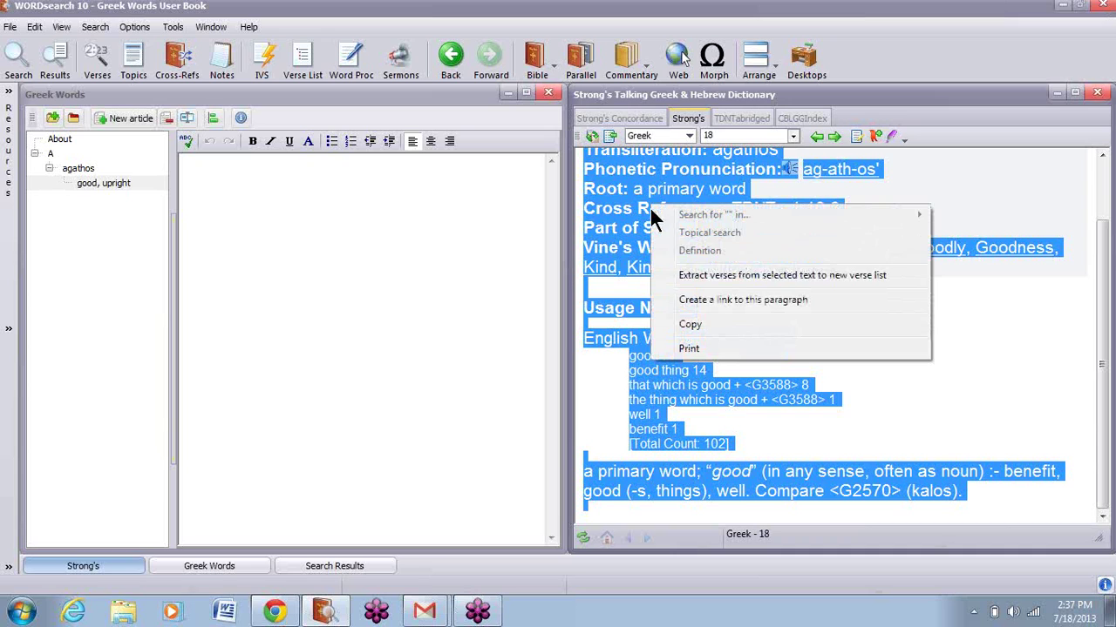
{"action": "left_click", "coordinate": [708, 324]}
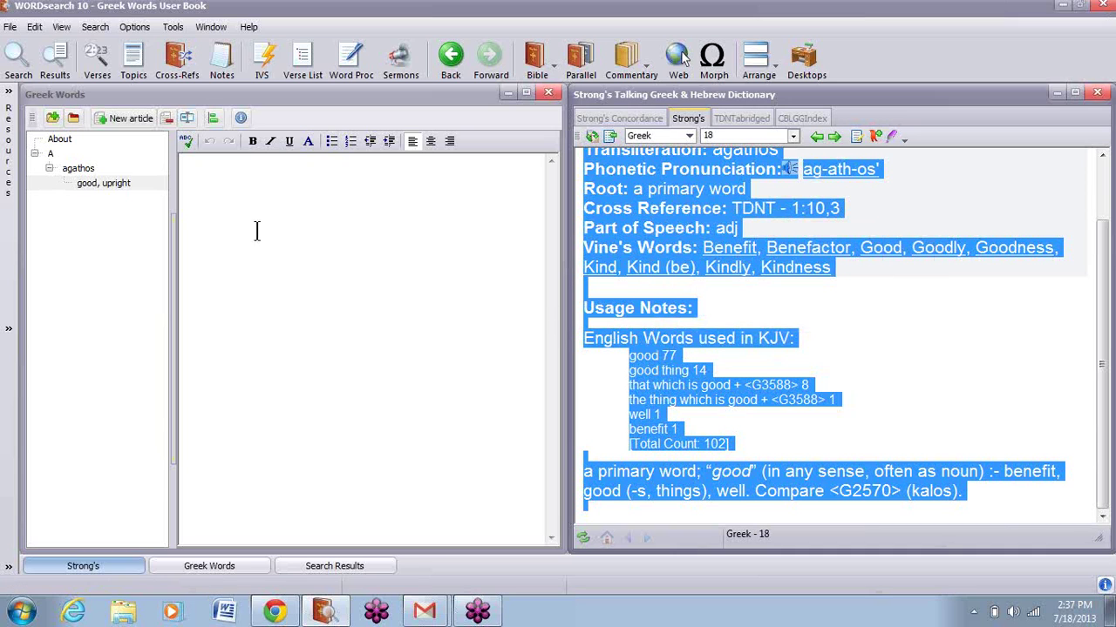
{"action": "left_click", "coordinate": [200, 185]}
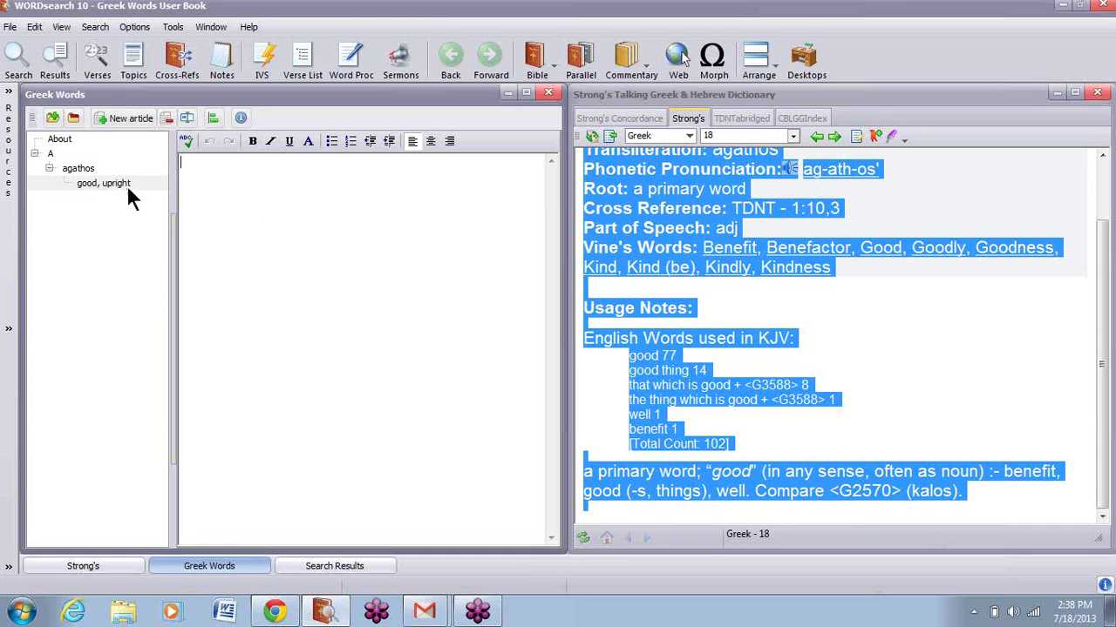
{"action": "right_click", "coordinate": [189, 188]}
{"action": "left_click", "coordinate": [261, 236]}
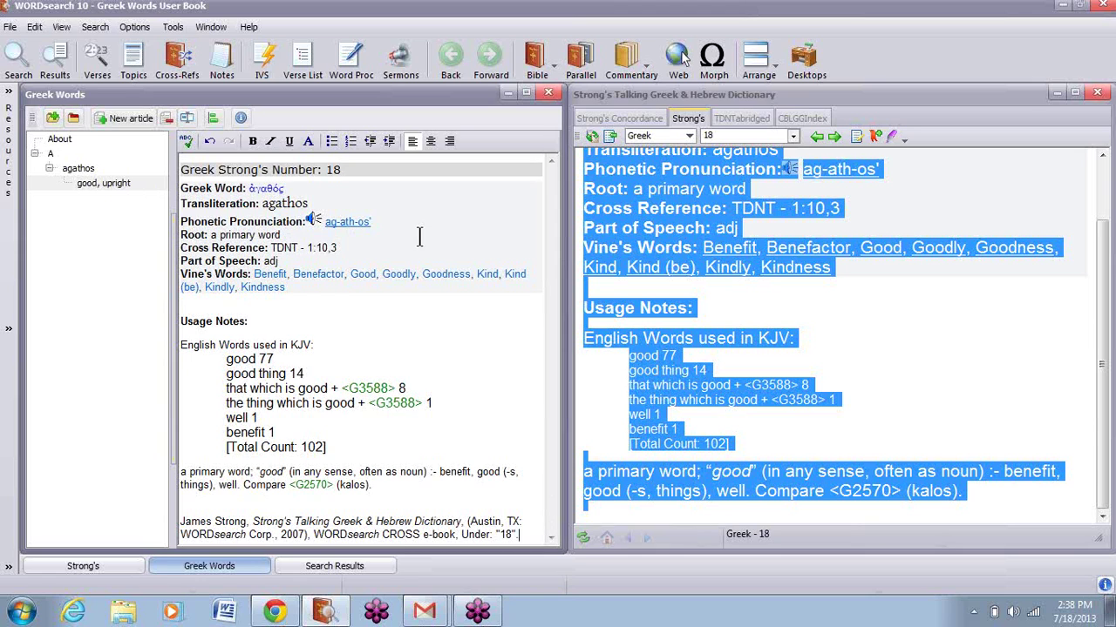
Copy the agathós section of the abridged Theological Dictionary, from its heading through the Phil. 1:6 reference
{"action": "left_click", "coordinate": [741, 118]}
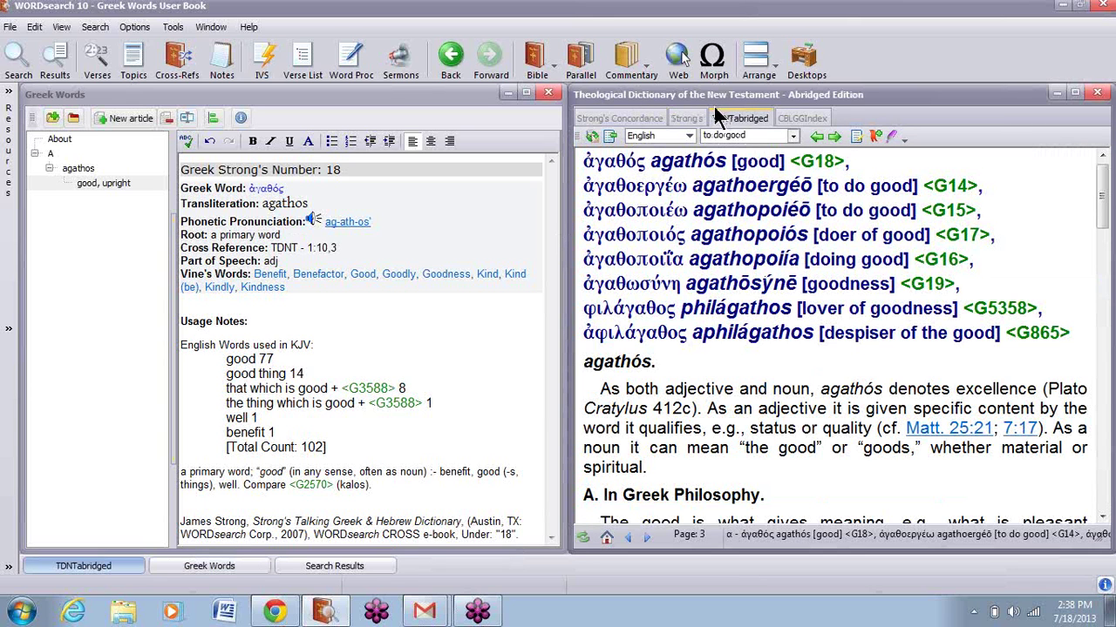
{"action": "mouse_move", "coordinate": [1105, 211]}
{"action": "left_mouse_down"}
{"action": "mouse_move", "coordinate": [1105, 233]}
{"action": "mouse_move", "coordinate": [1105, 207]}
{"action": "left_mouse_up"}
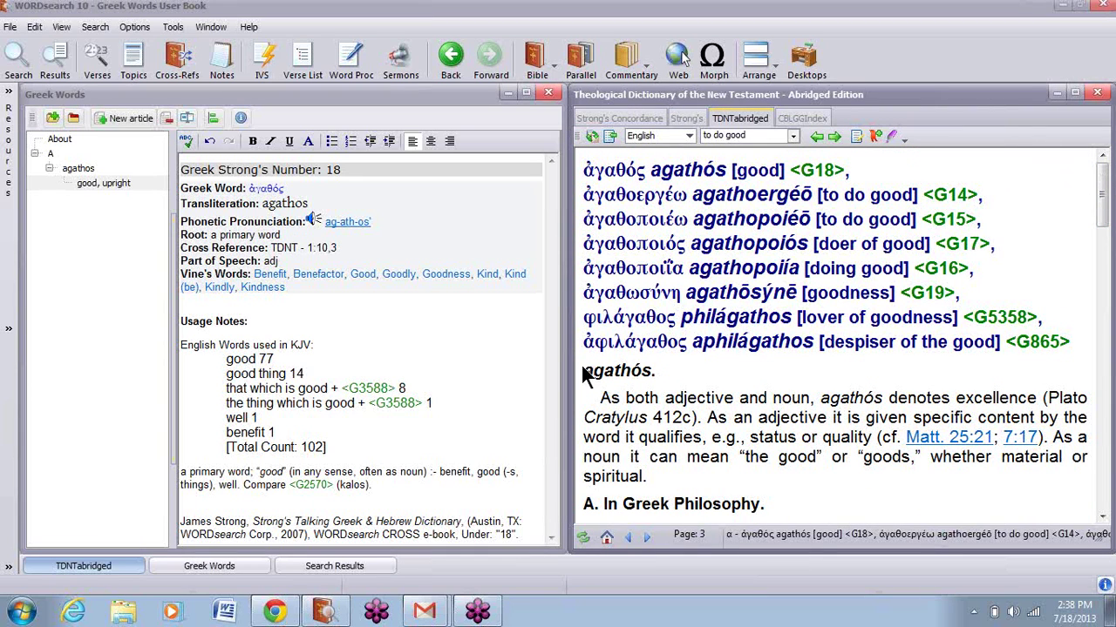
{"action": "left_click_drag", "start_coordinate": [582, 367], "coordinate": [768, 172]}
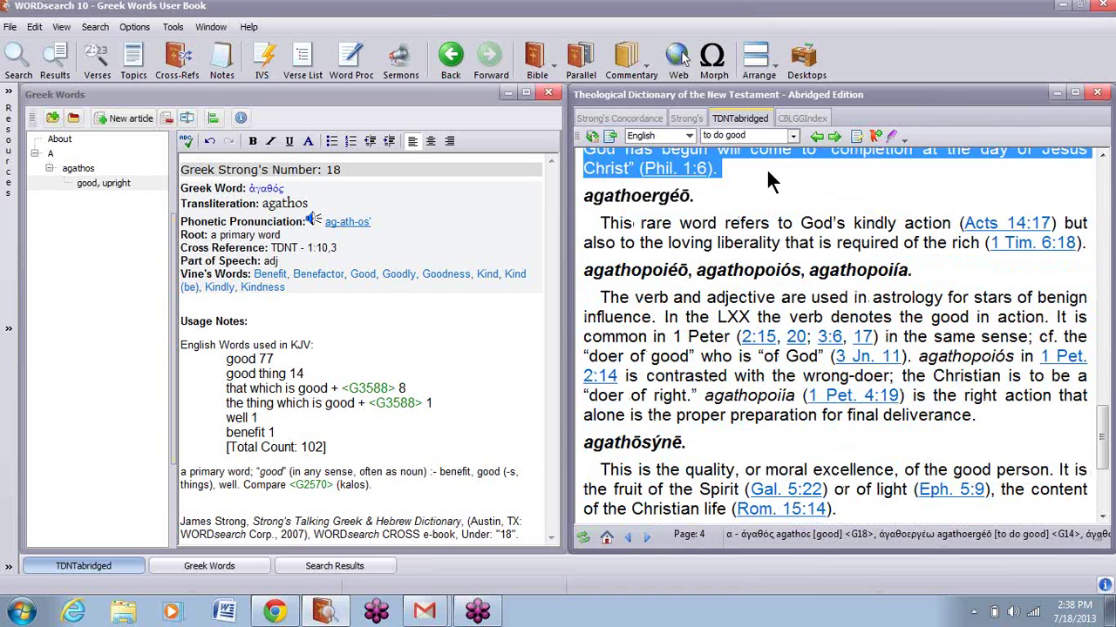
{"action": "right_click", "coordinate": [629, 159]}
{"action": "left_click", "coordinate": [697, 275]}
Paste the copied agathós section below the Strong's citation in the "good, upright" article and look through the finished article
{"action": "left_click_drag", "start_coordinate": [1102, 435], "coordinate": [1103, 468]}
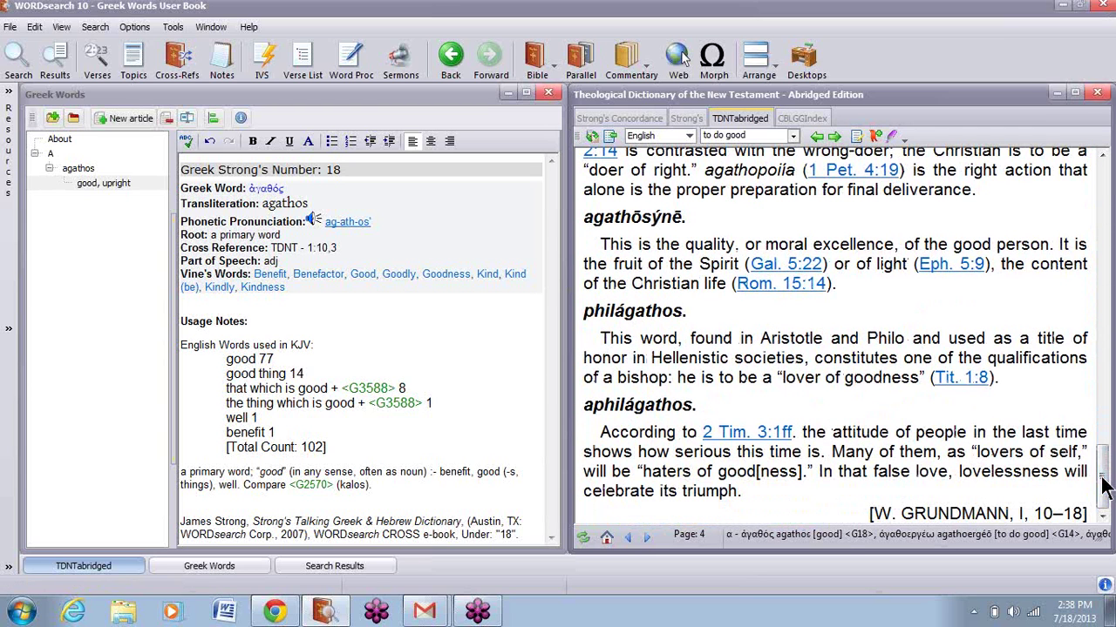
{"action": "left_click", "coordinate": [523, 523]}
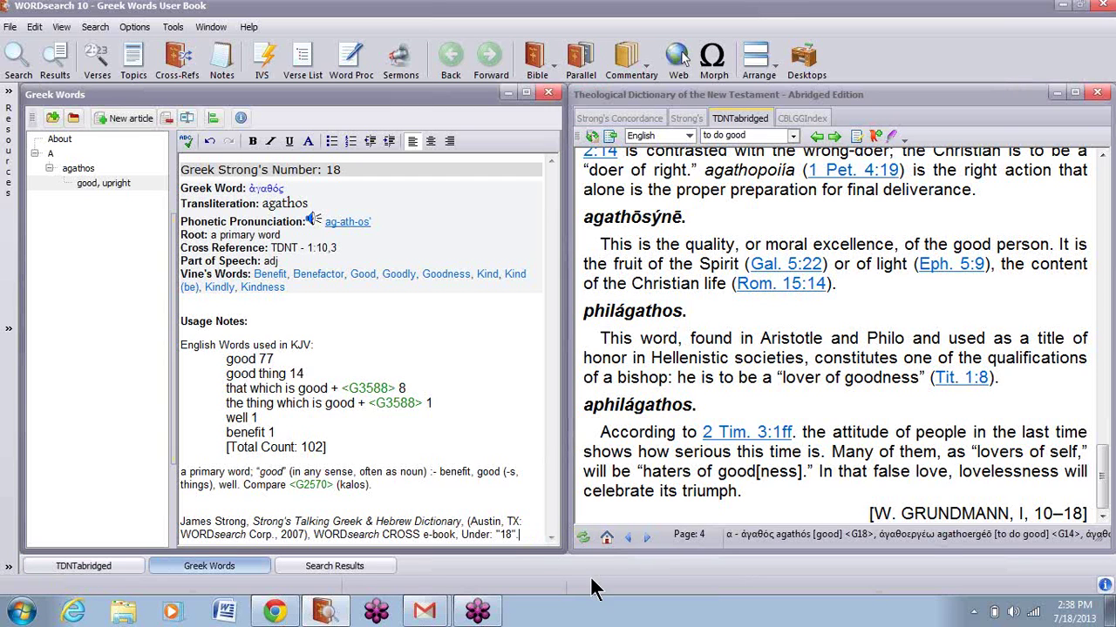
{"action": "scroll", "coordinate": [590, 574], "scroll_direction": "down", "scroll_amount": 1}
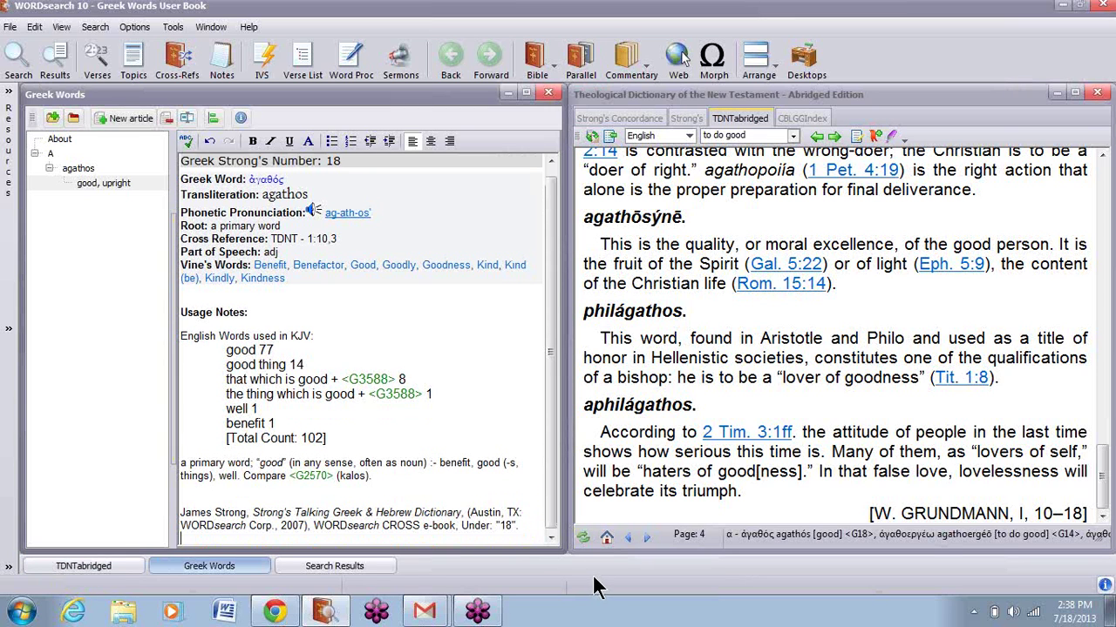
{"action": "right_click", "coordinate": [214, 536]}
{"action": "left_click", "coordinate": [248, 413]}
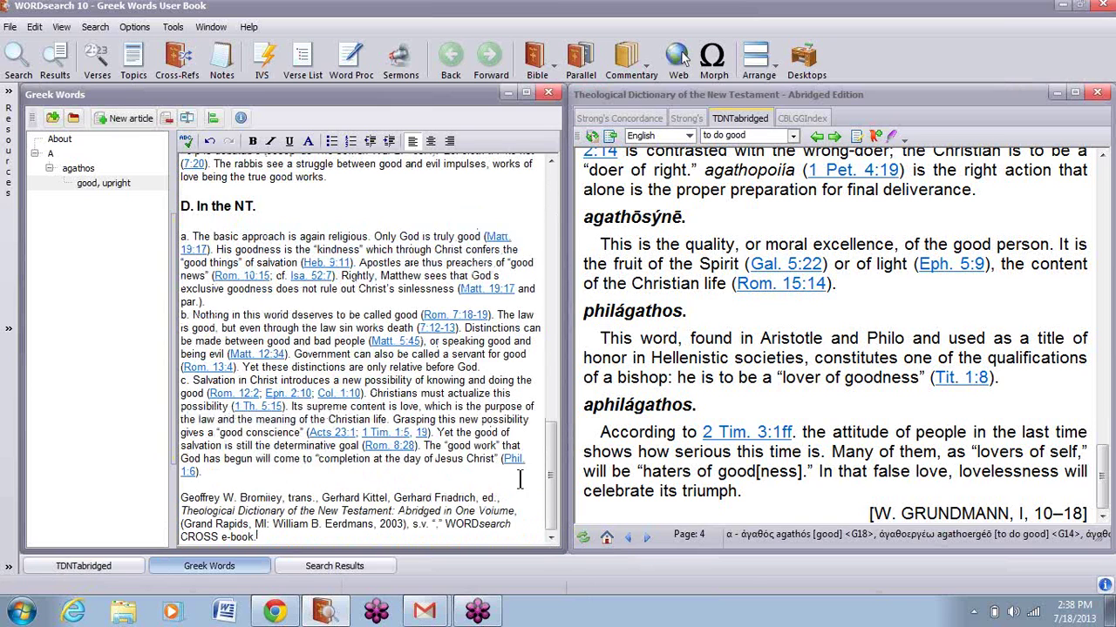
{"action": "left_click_drag", "start_coordinate": [552, 500], "coordinate": [577, 199]}
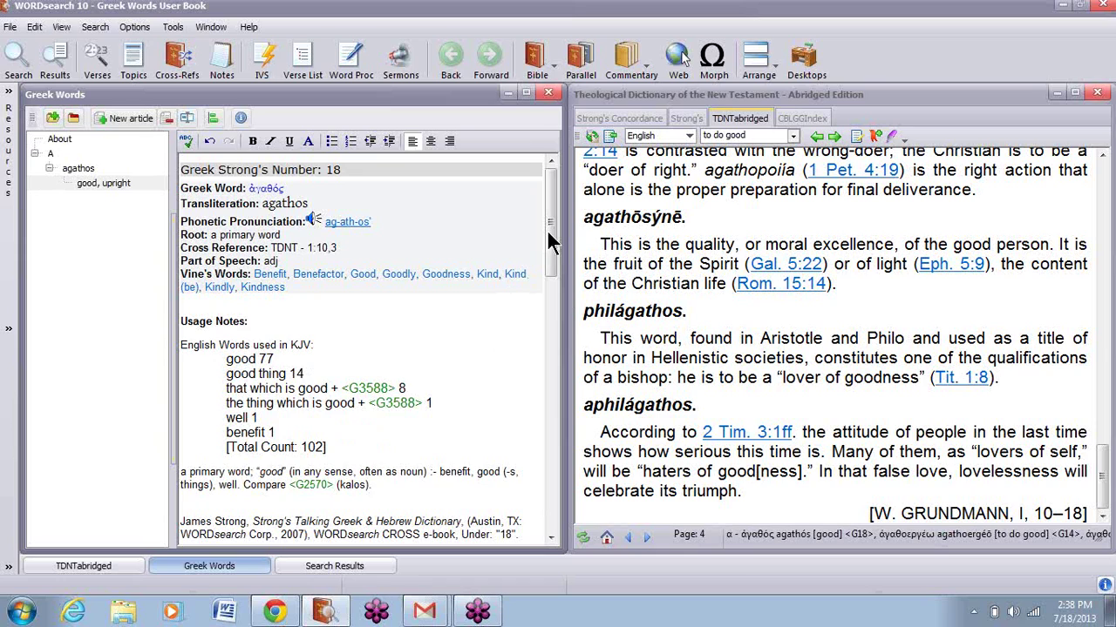
{"action": "left_click_drag", "start_coordinate": [548, 241], "coordinate": [539, 504]}
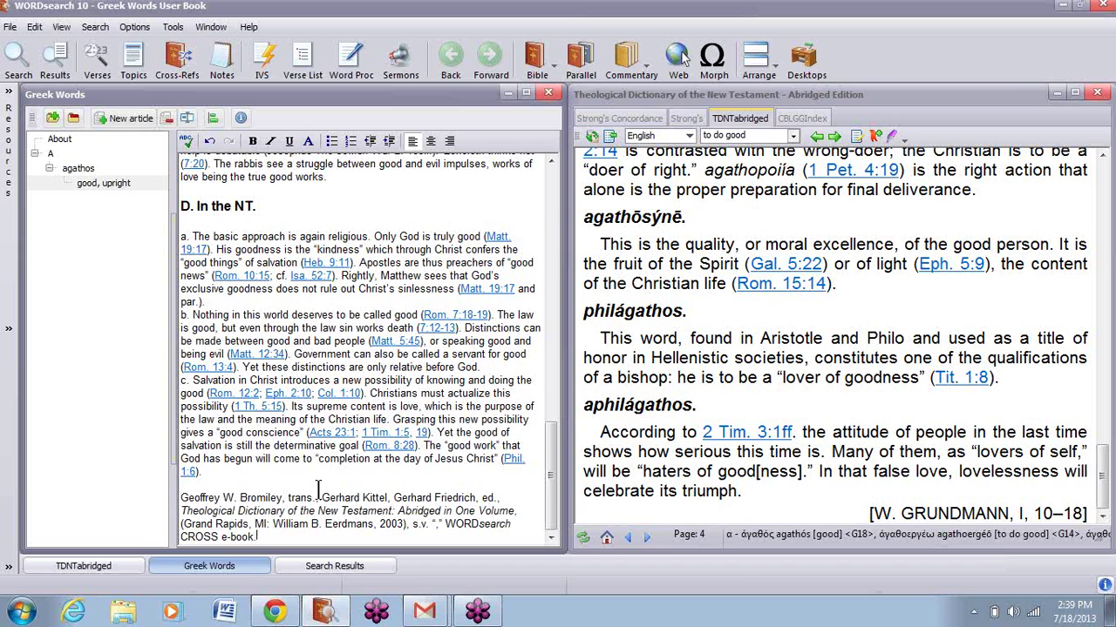
Show the user book's About page and copy the transliteration "agapaō" from the Greek Grammar Index list of 170 most frequent words
{"action": "left_click", "coordinate": [60, 140]}
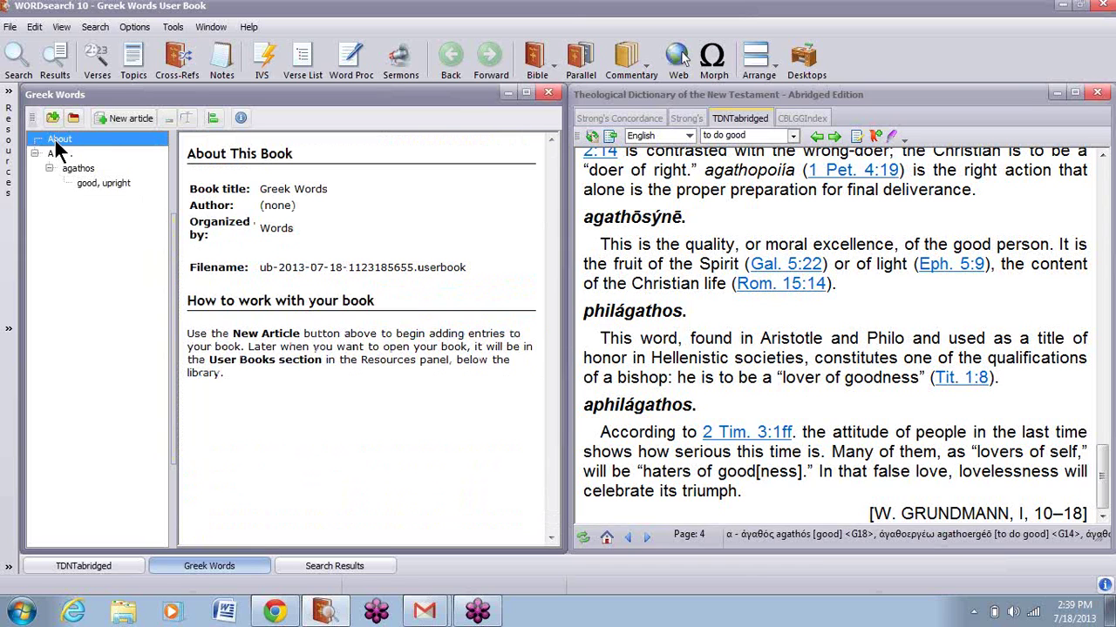
{"action": "left_click", "coordinate": [802, 118]}
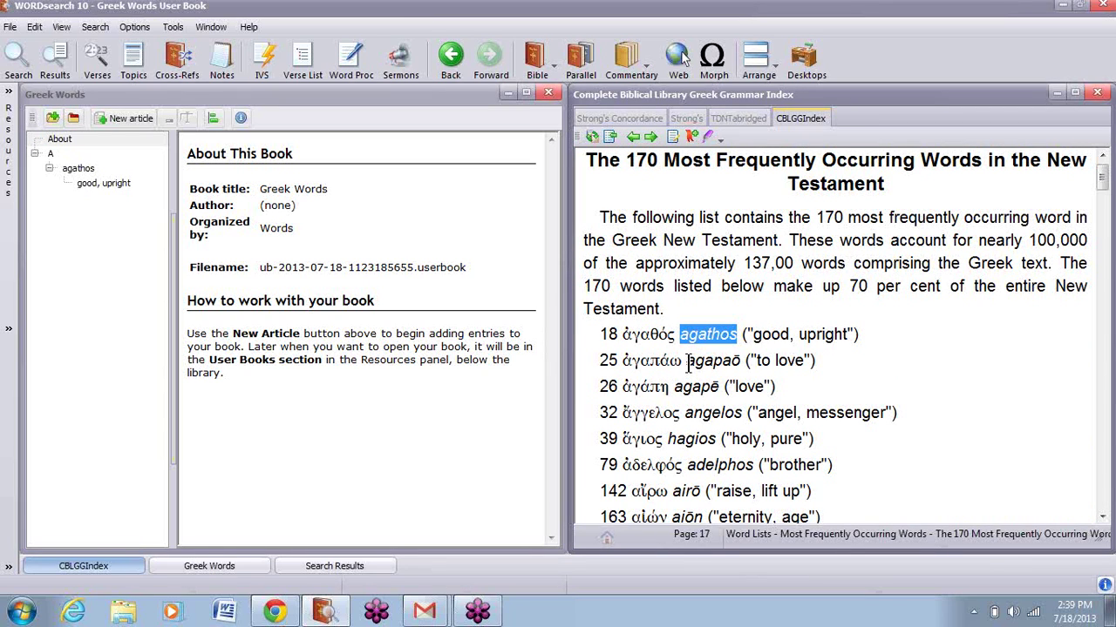
{"action": "left_click_drag", "start_coordinate": [688, 359], "coordinate": [742, 360]}
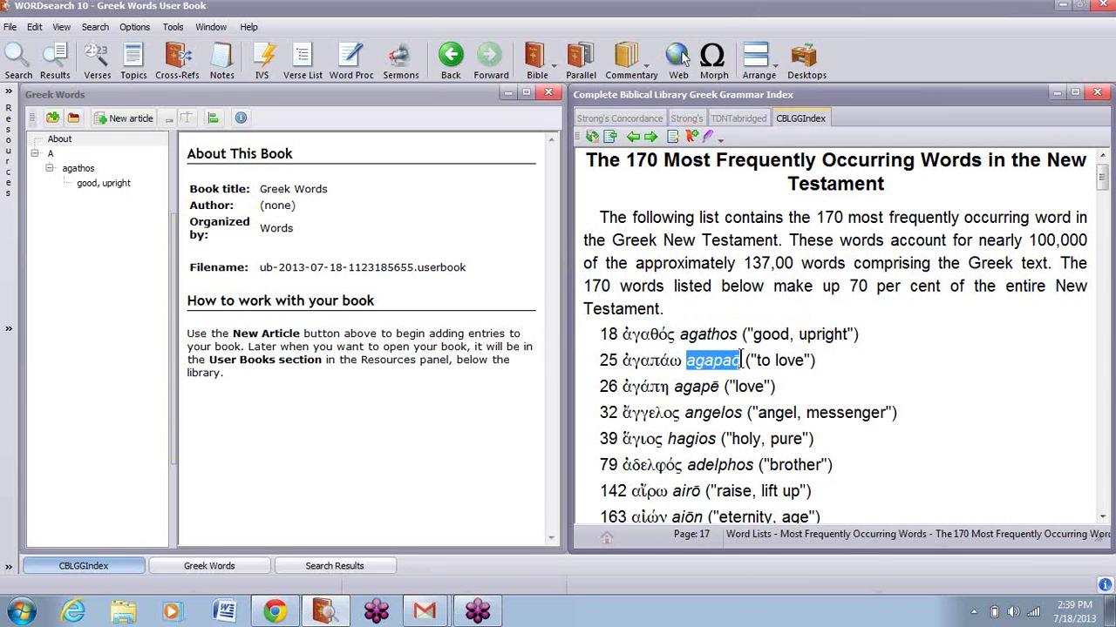
{"action": "right_click", "coordinate": [710, 366]}
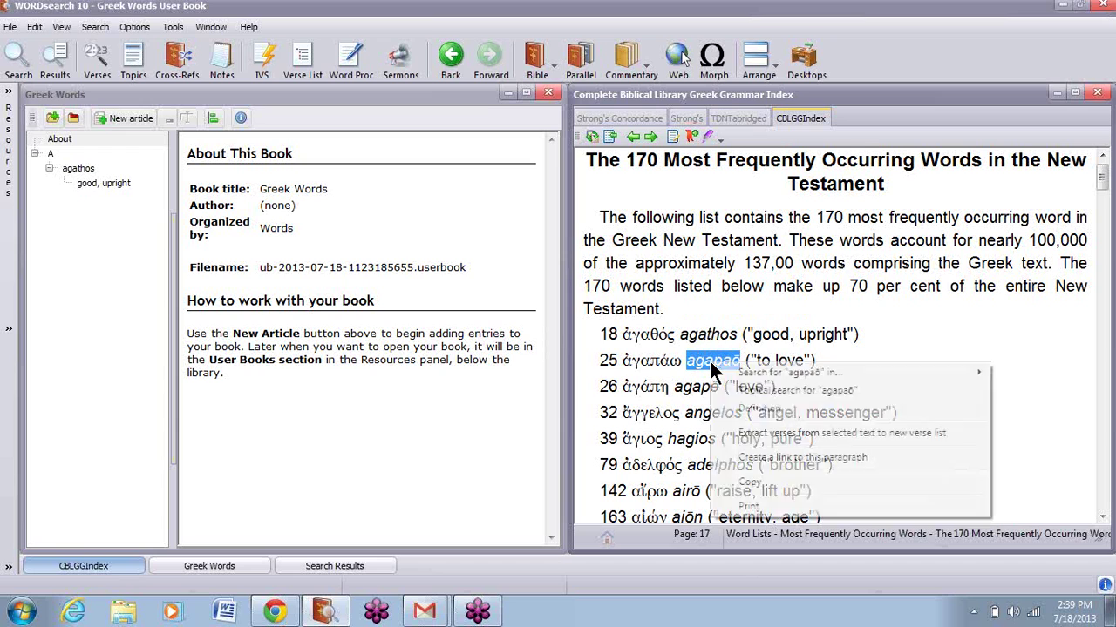
{"action": "left_click", "coordinate": [761, 478]}
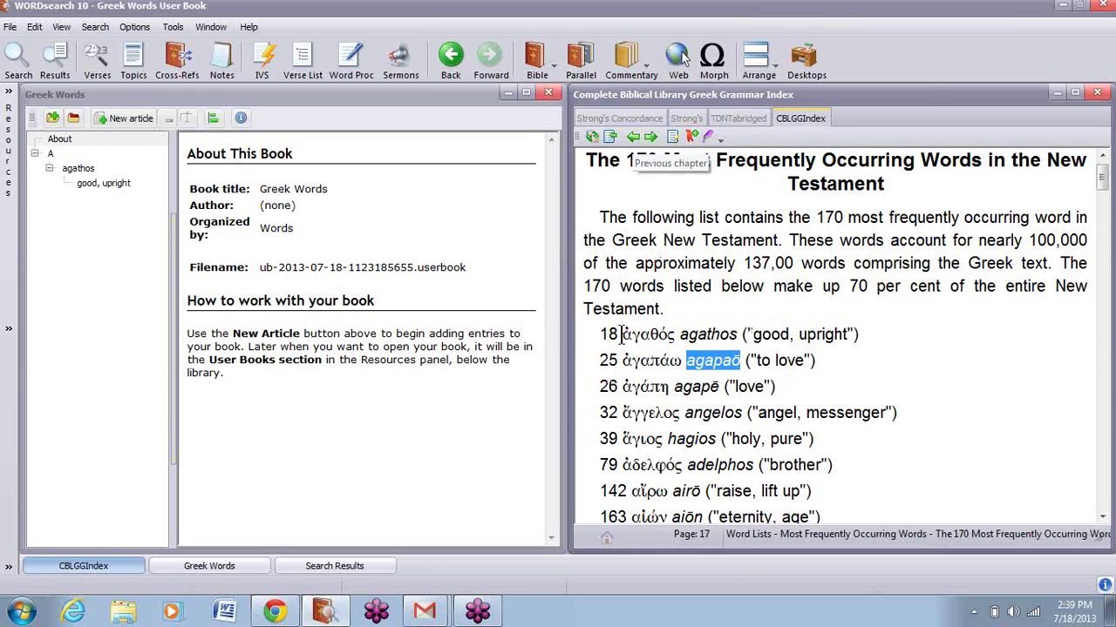
Look up "love" in Strong's Concordance, open the Strong's dictionary entry for G25 and play its pronunciation
{"action": "left_click", "coordinate": [600, 117]}
{"action": "left_click", "coordinate": [657, 137]}
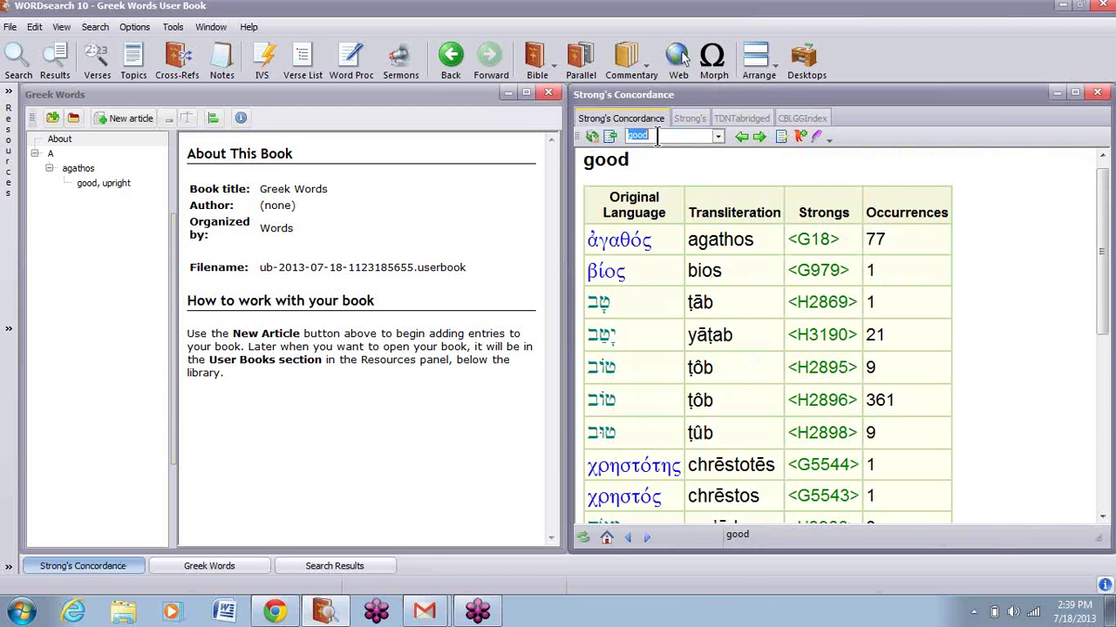
{"action": "type", "text": "love"}
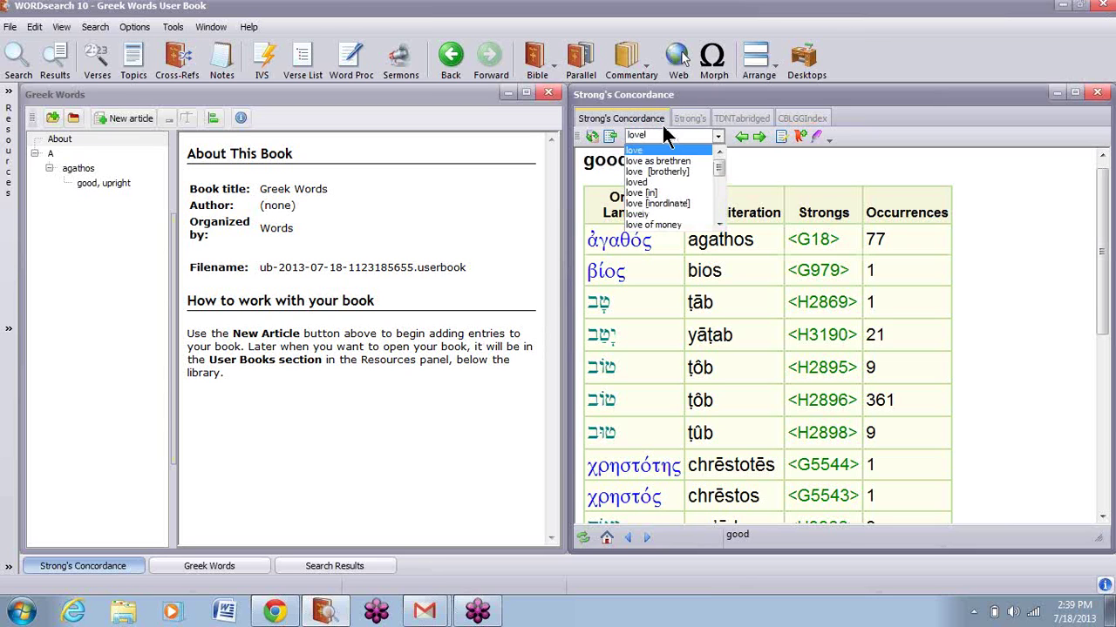
{"action": "key", "text": "Escape"}
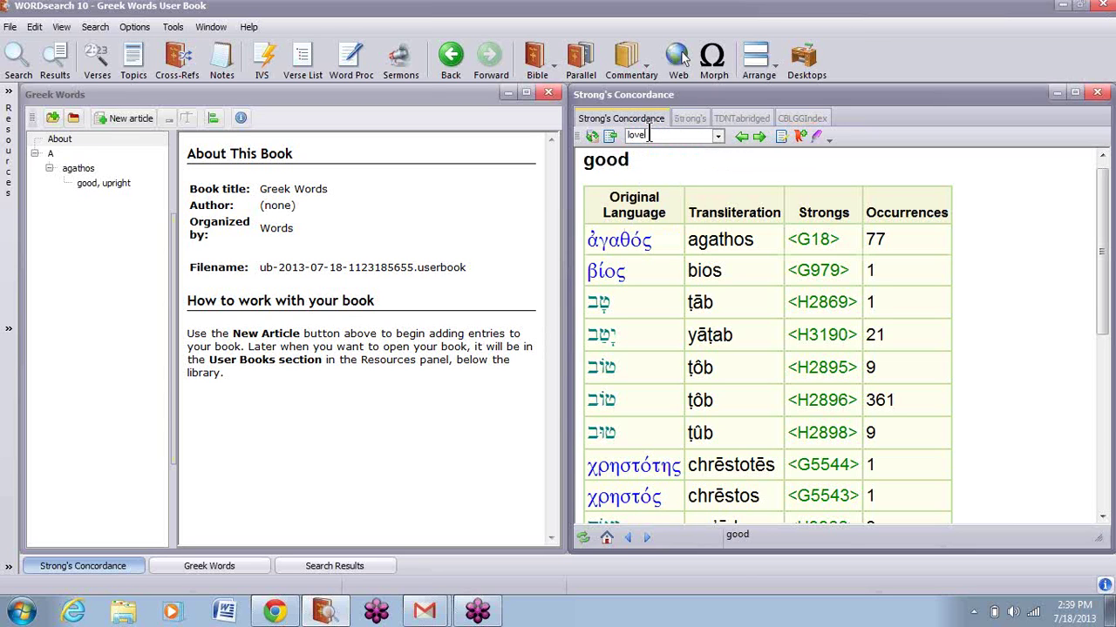
{"action": "key", "text": "Return"}
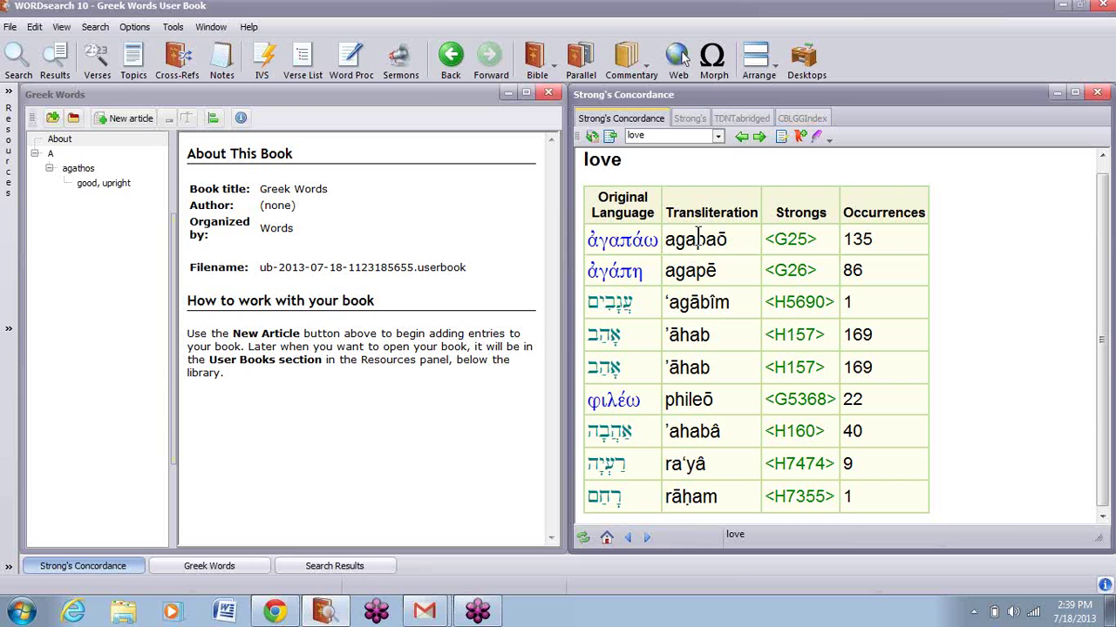
{"action": "left_click", "coordinate": [796, 244]}
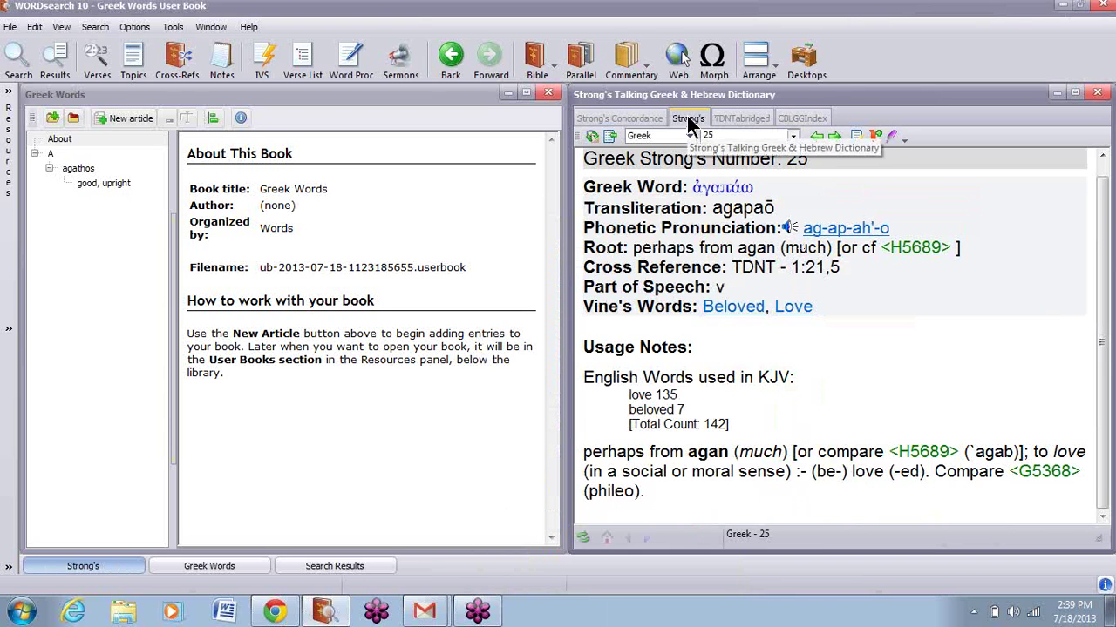
{"action": "left_click", "coordinate": [787, 229]}
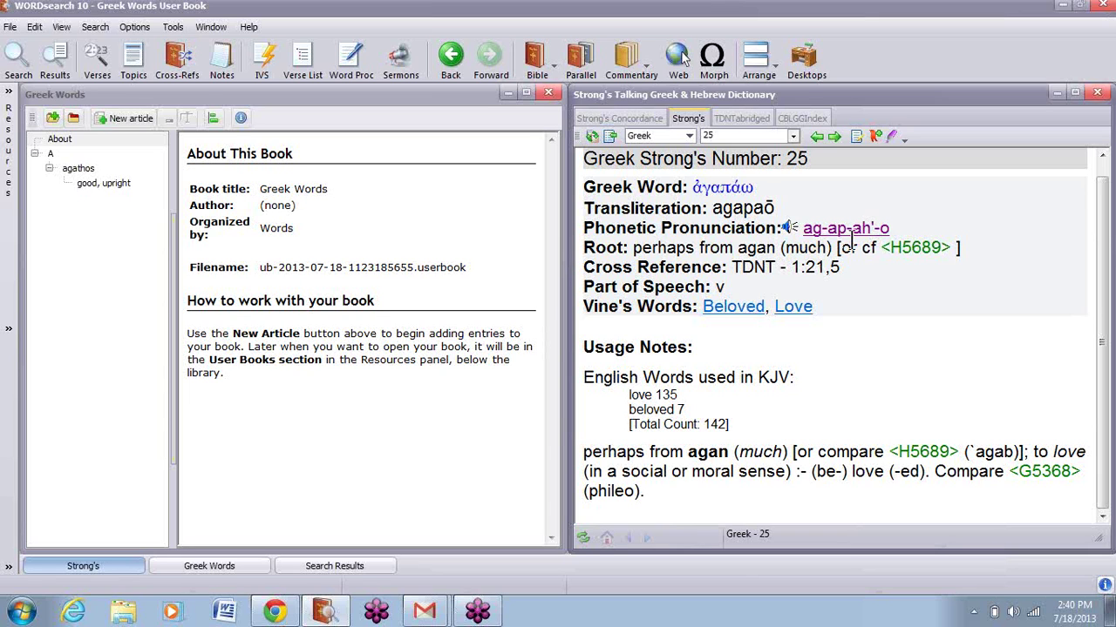
Create a new article titled "agapaō" with the subarticle "to love" in the Greek Words book
{"action": "left_click", "coordinate": [59, 140]}
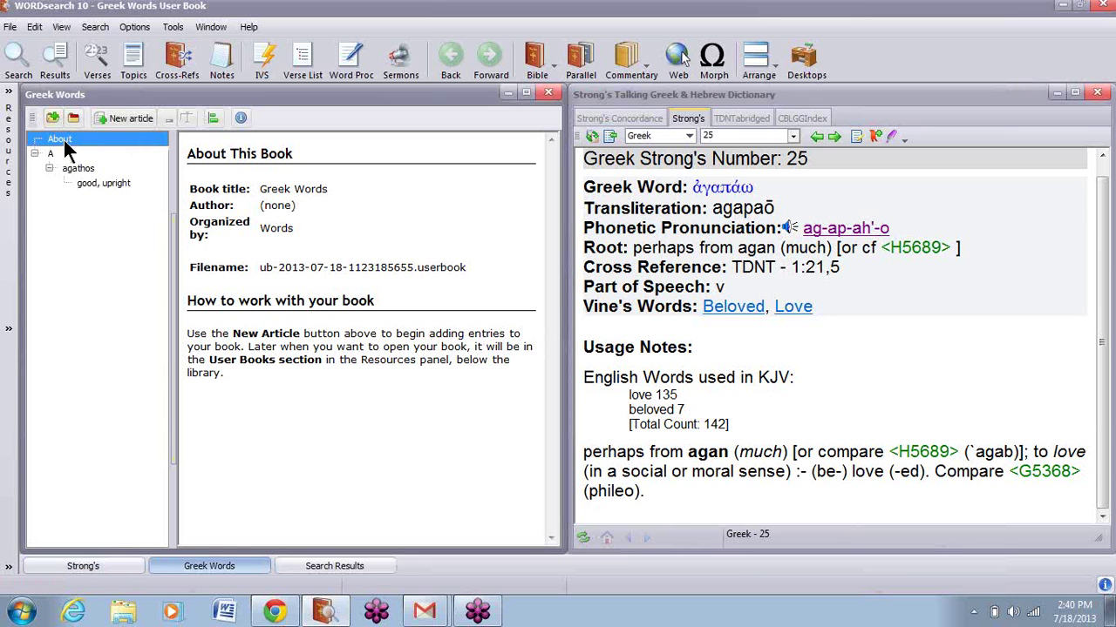
{"action": "left_click", "coordinate": [127, 120]}
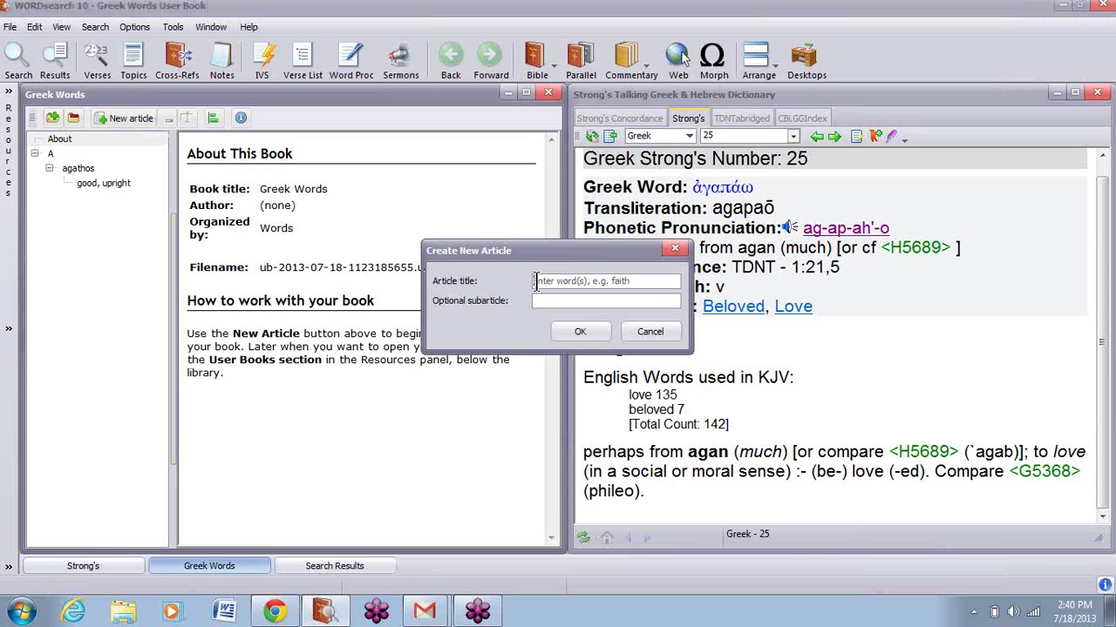
{"action": "left_click", "coordinate": [536, 282]}
{"action": "right_click", "coordinate": [537, 282]}
{"action": "left_click", "coordinate": [577, 355]}
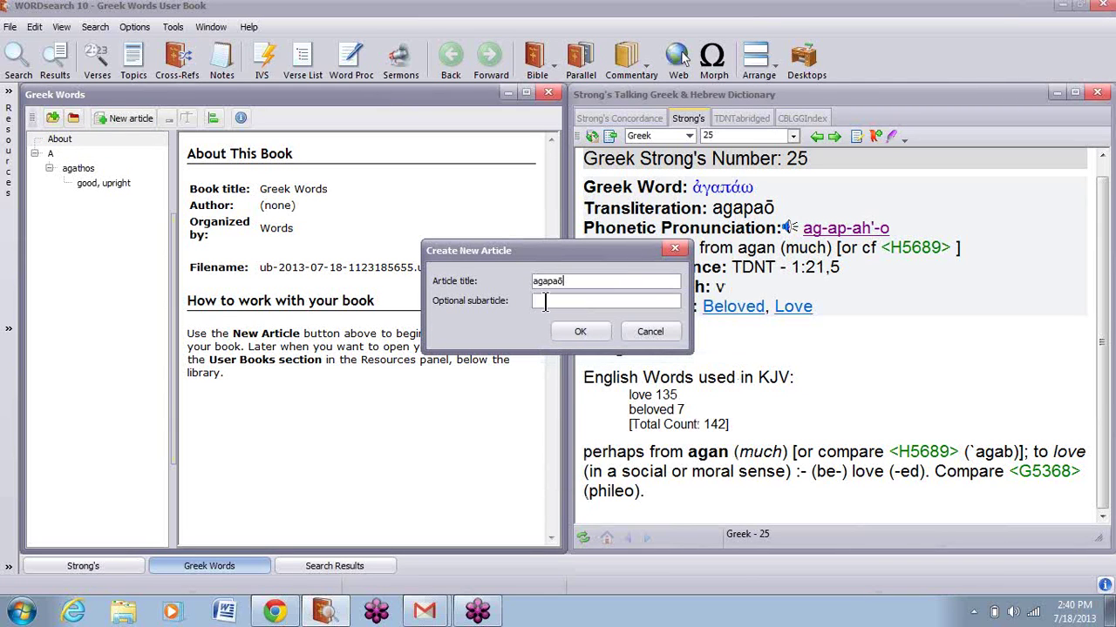
{"action": "left_click_drag", "start_coordinate": [578, 249], "coordinate": [431, 284]}
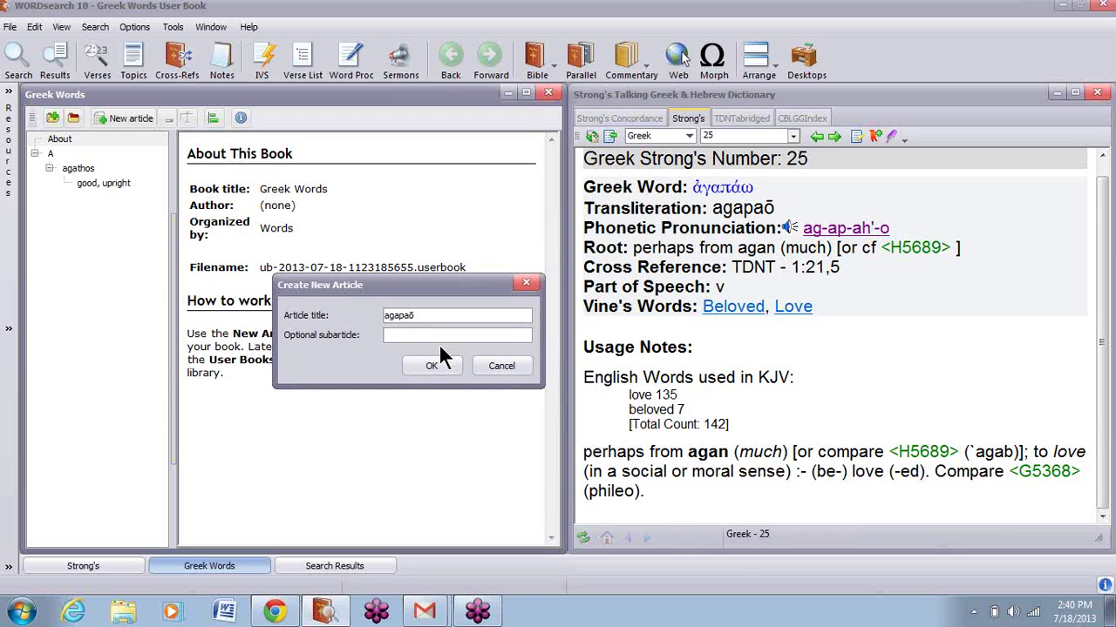
{"action": "type", "text": "to love"}
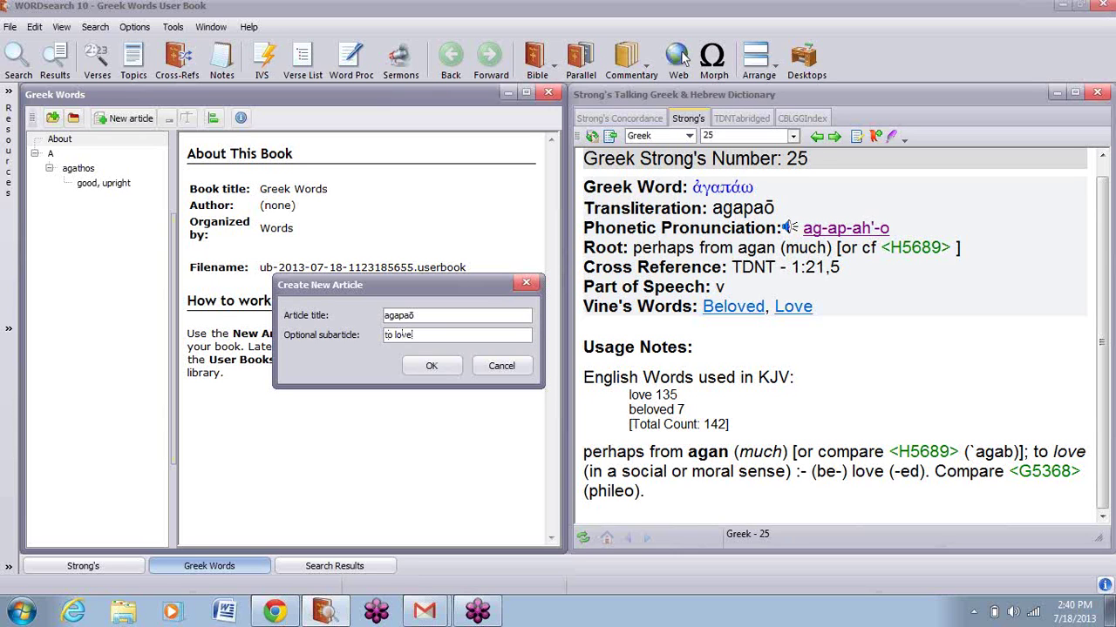
{"action": "left_click", "coordinate": [432, 367]}
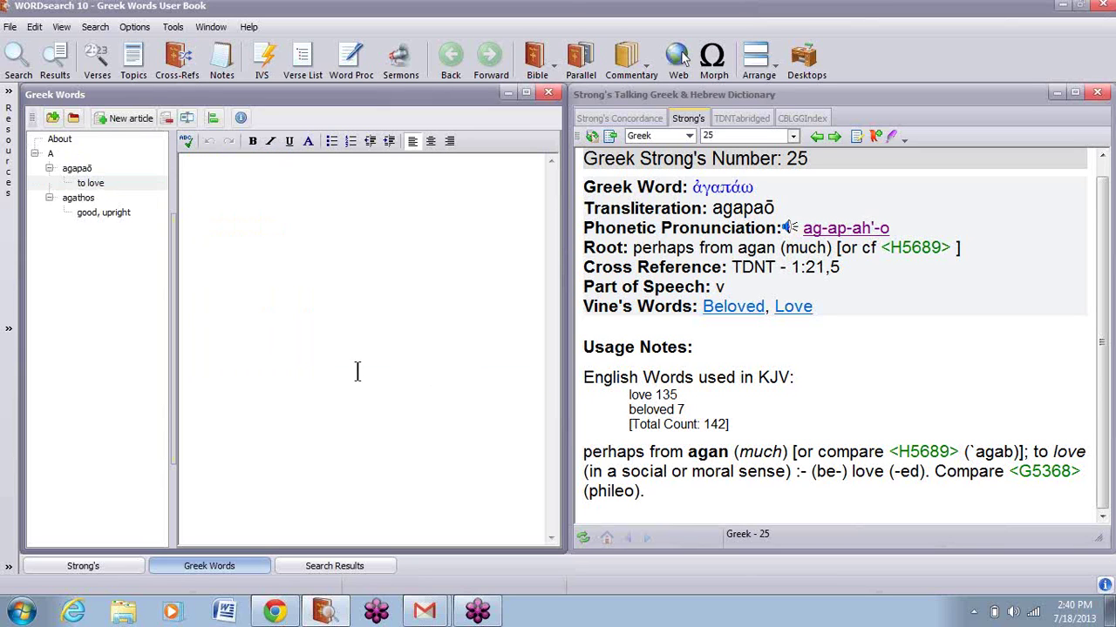
Open the empty agapaō article, search the KJV for Strong's number G25 and maximize the search results
{"action": "left_click", "coordinate": [74, 172]}
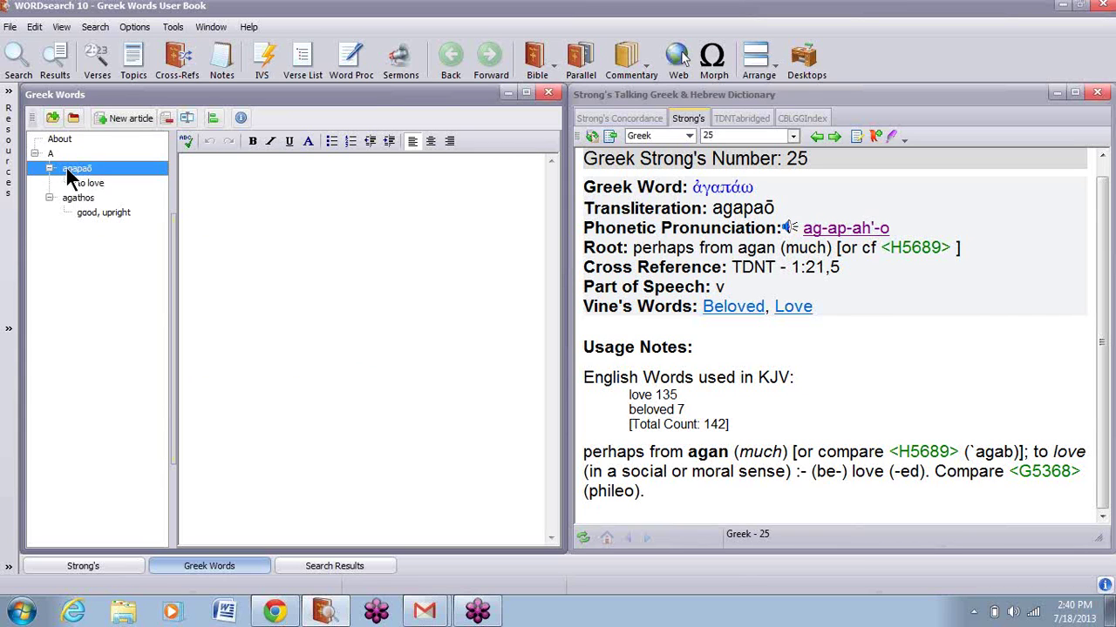
{"action": "left_click", "coordinate": [212, 185]}
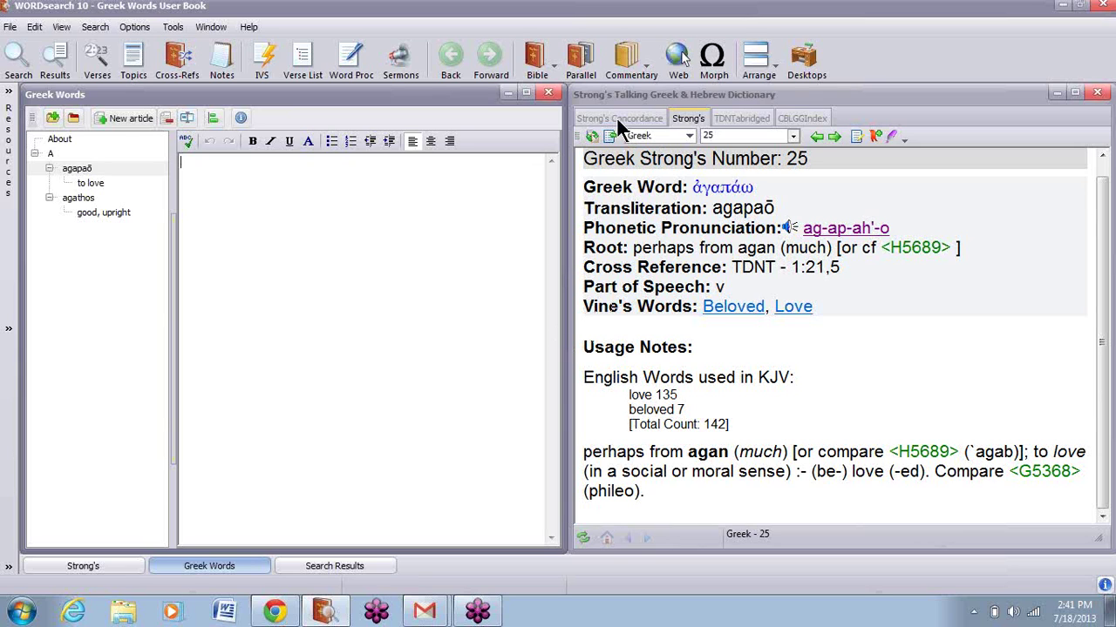
{"action": "right_click", "coordinate": [789, 160]}
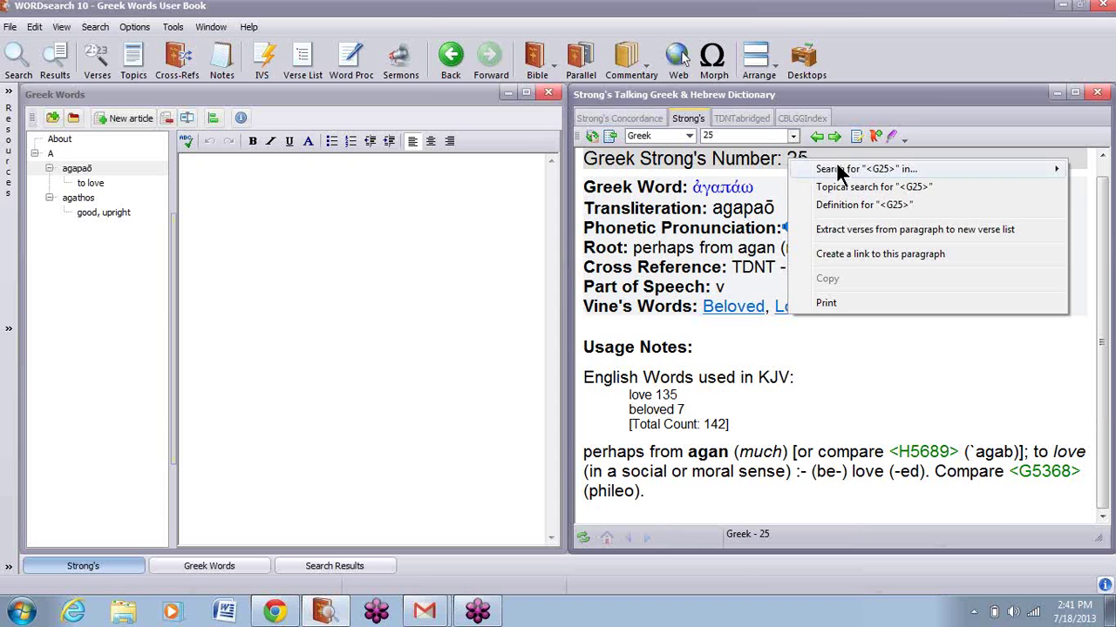
{"action": "mouse_move", "coordinate": [836, 174]}
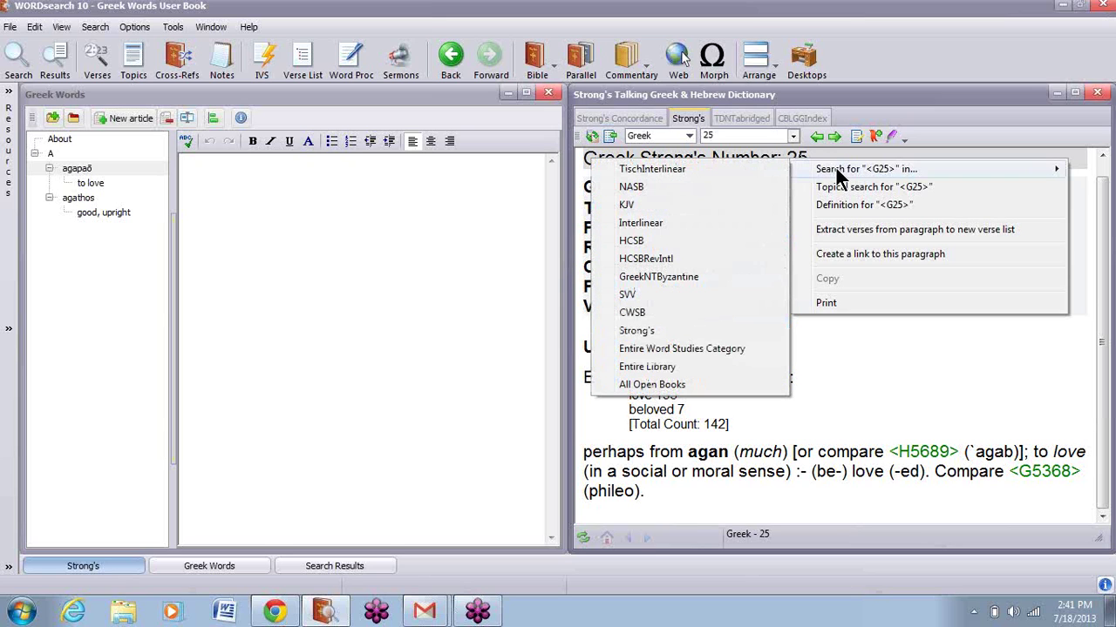
{"action": "left_click", "coordinate": [634, 204]}
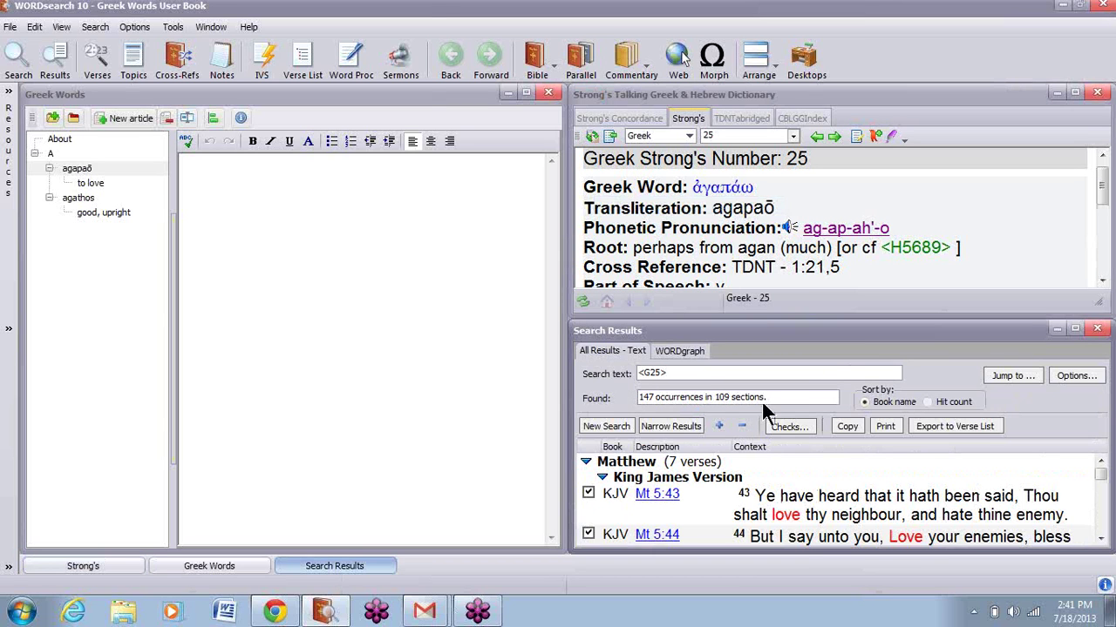
{"action": "left_click", "coordinate": [1075, 330]}
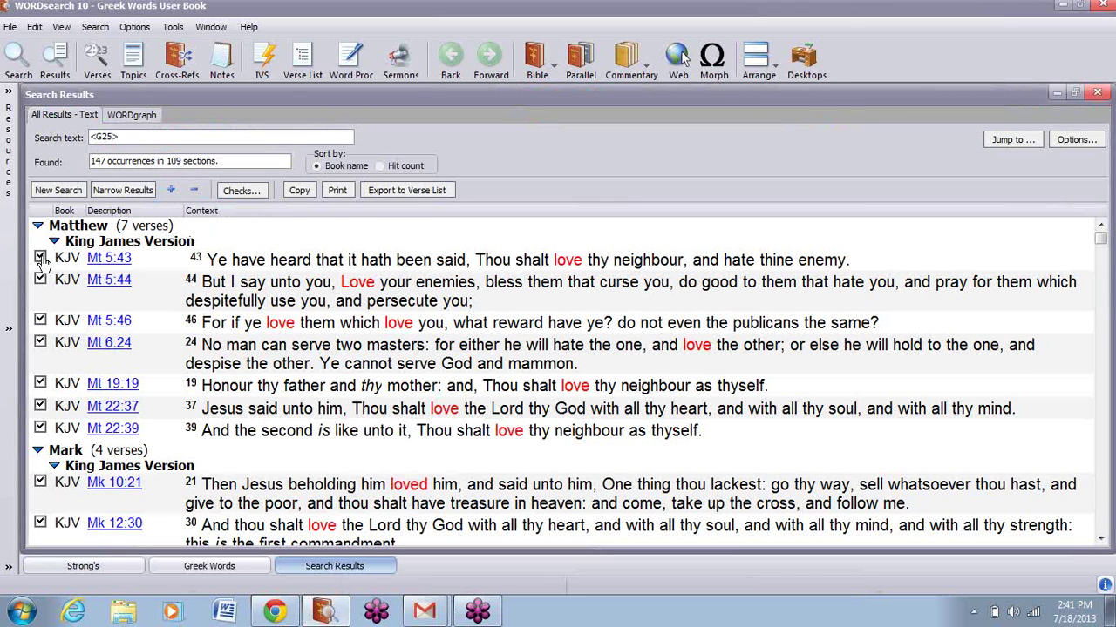
Clear all checks in the search results, select only Mt 5:43, 5:44, 5:46 and 6:24, and copy these verses
{"action": "left_click", "coordinate": [253, 190]}
{"action": "left_click", "coordinate": [263, 212]}
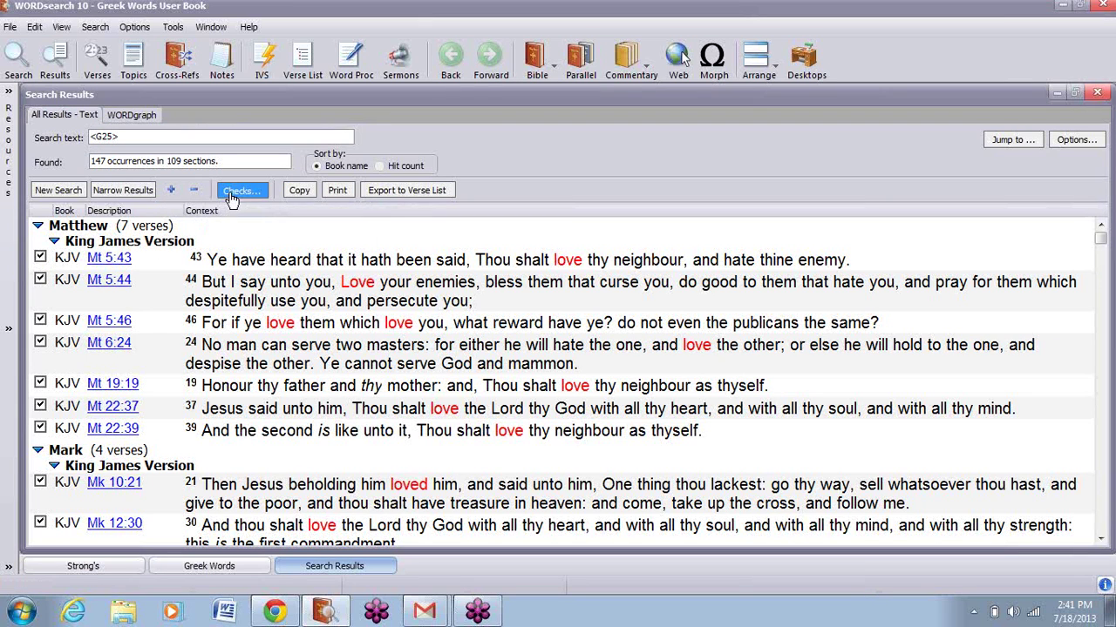
{"action": "left_click", "coordinate": [232, 197]}
{"action": "left_click", "coordinate": [254, 228]}
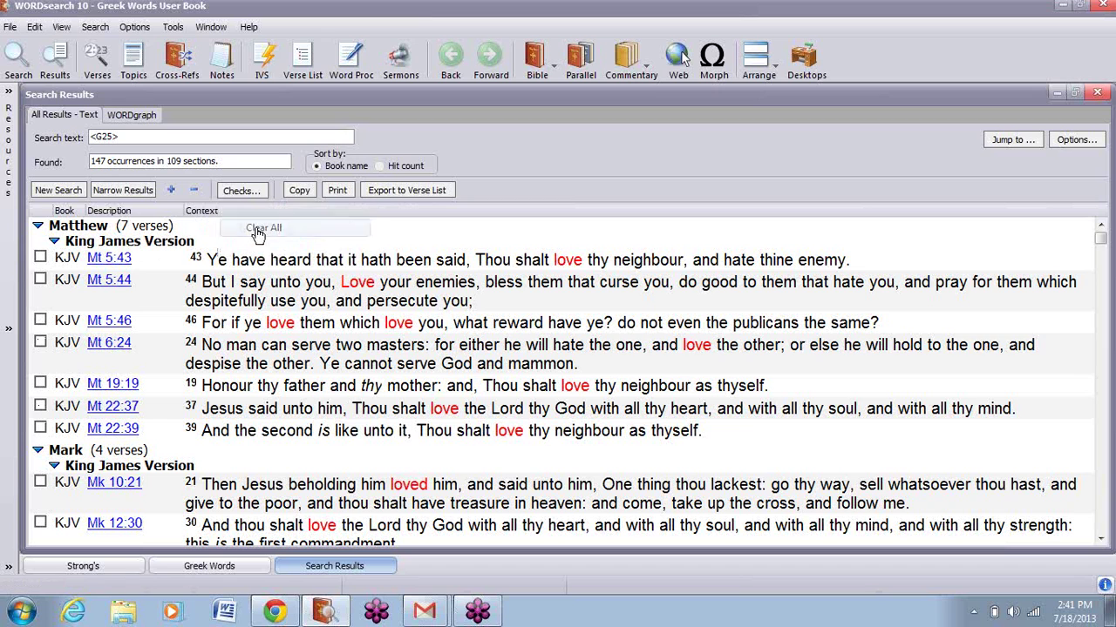
{"action": "left_click", "coordinate": [40, 257]}
{"action": "left_click", "coordinate": [40, 279]}
{"action": "left_click", "coordinate": [40, 321]}
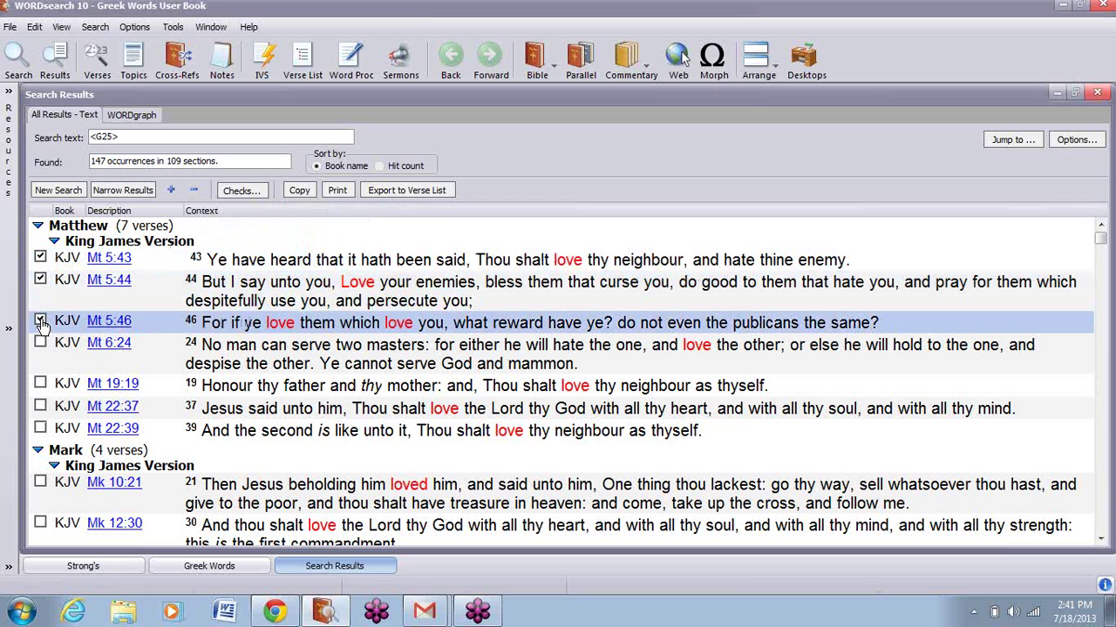
{"action": "left_click", "coordinate": [40, 342]}
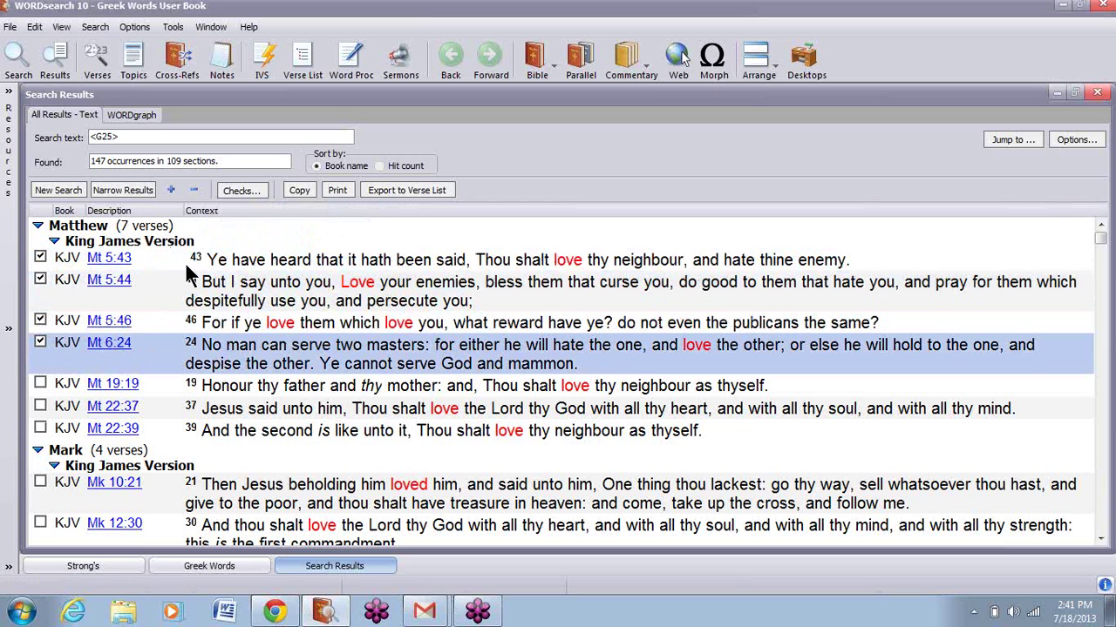
{"action": "left_click", "coordinate": [303, 193]}
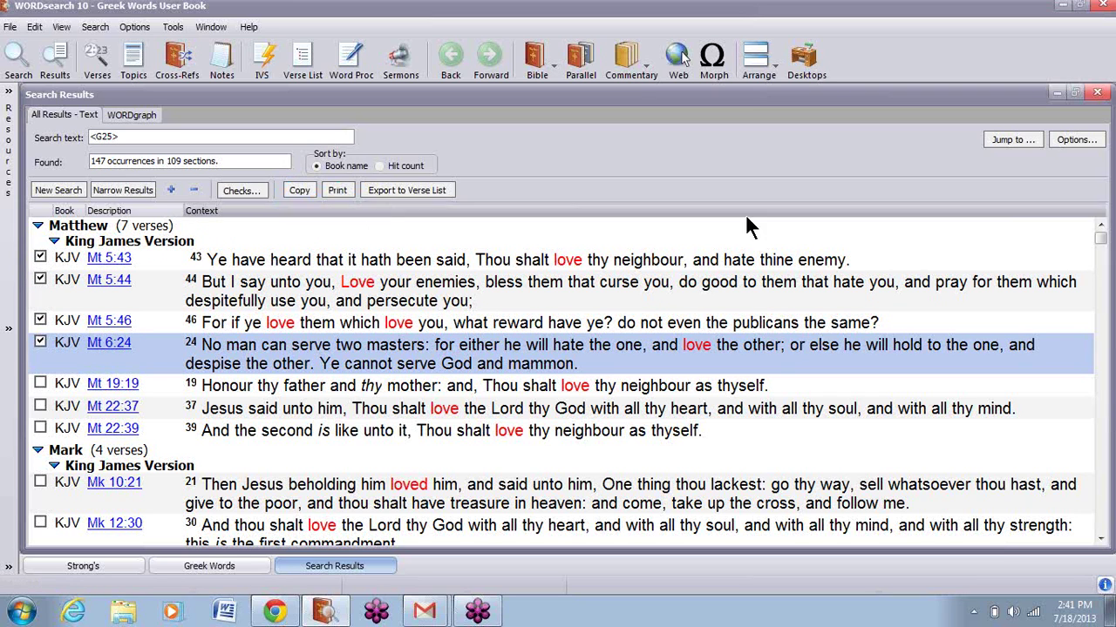
Minimize the search results and paste the copied KJV verses into the agapaō article
{"action": "left_click", "coordinate": [1057, 92]}
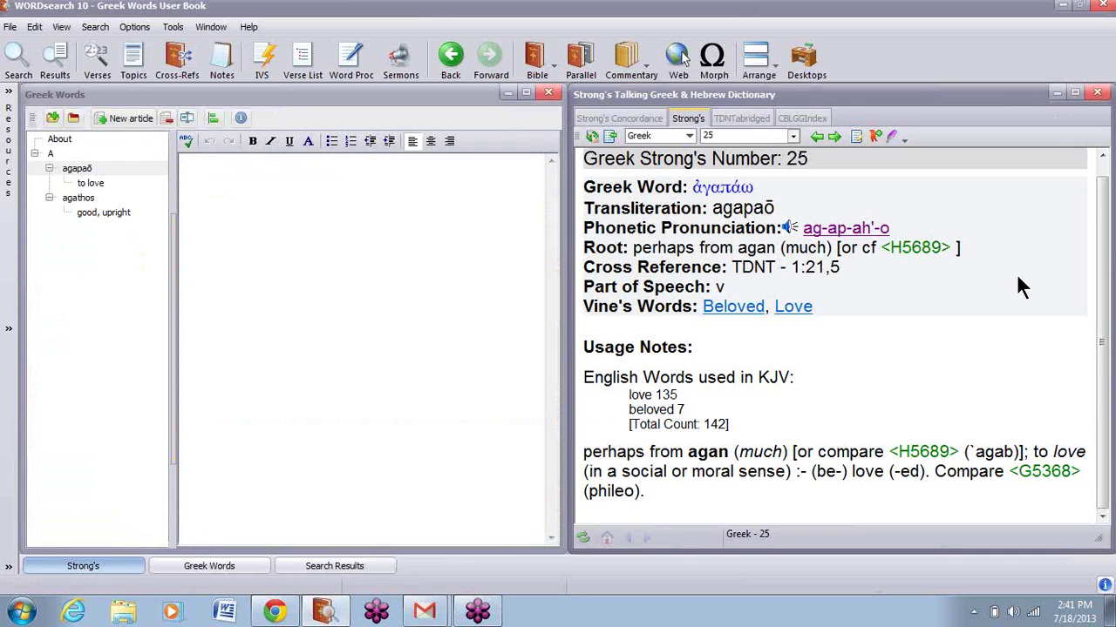
{"action": "left_click", "coordinate": [77, 168]}
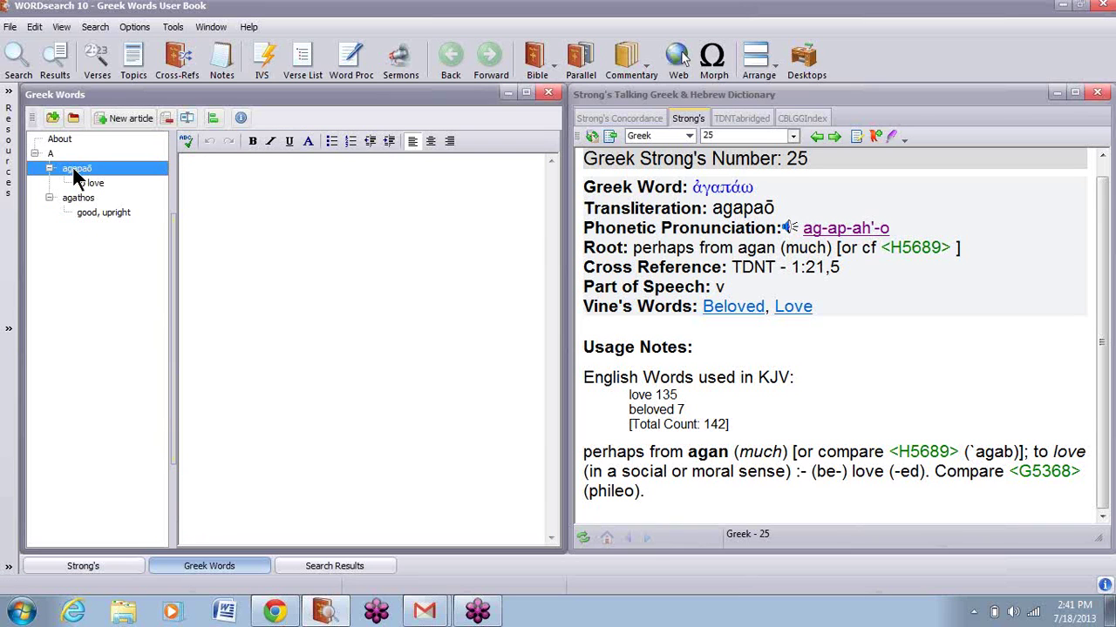
{"action": "left_click", "coordinate": [196, 181]}
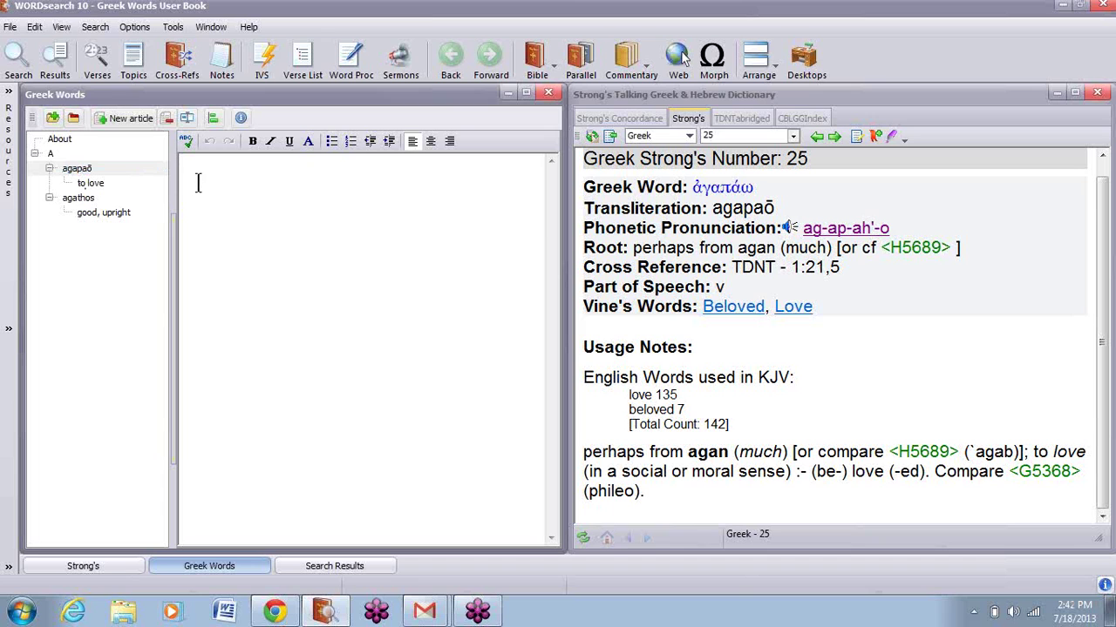
{"action": "right_click", "coordinate": [197, 182]}
{"action": "left_click", "coordinate": [263, 228]}
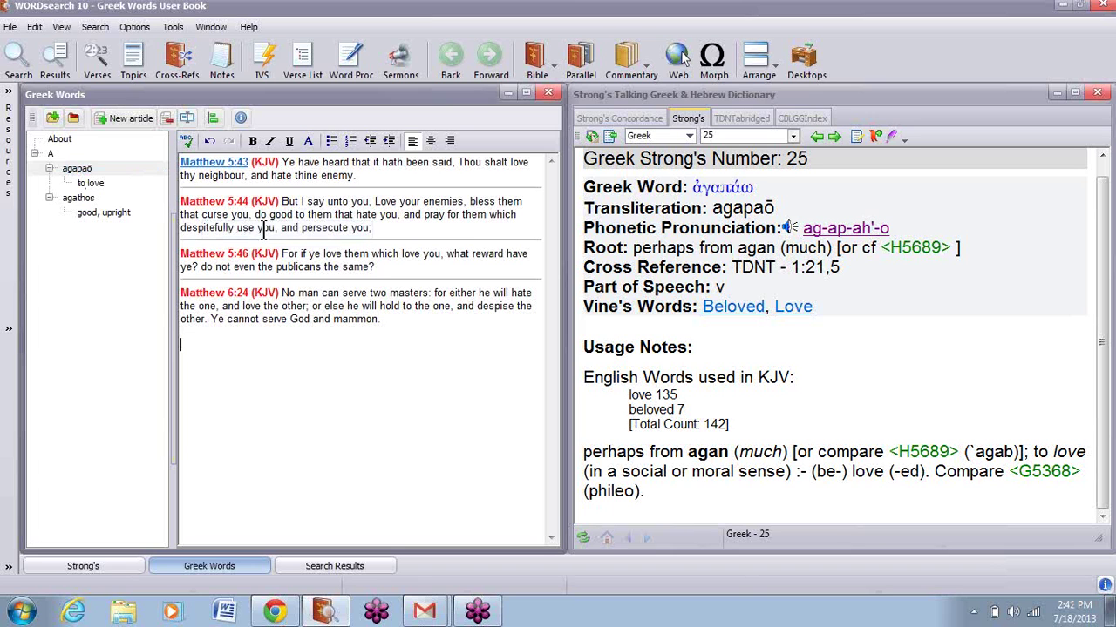
{"action": "left_click", "coordinate": [249, 164]}
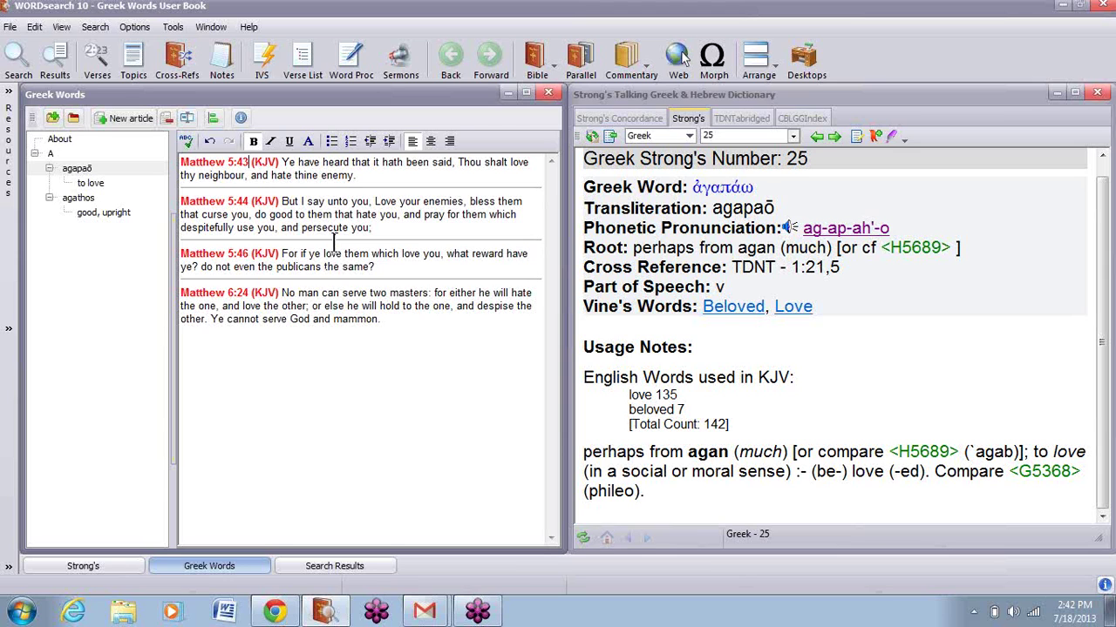
Open the empty "to love" subarticle and paste in the entire Strong's dictionary entry for Greek number 25
{"action": "left_click", "coordinate": [92, 184]}
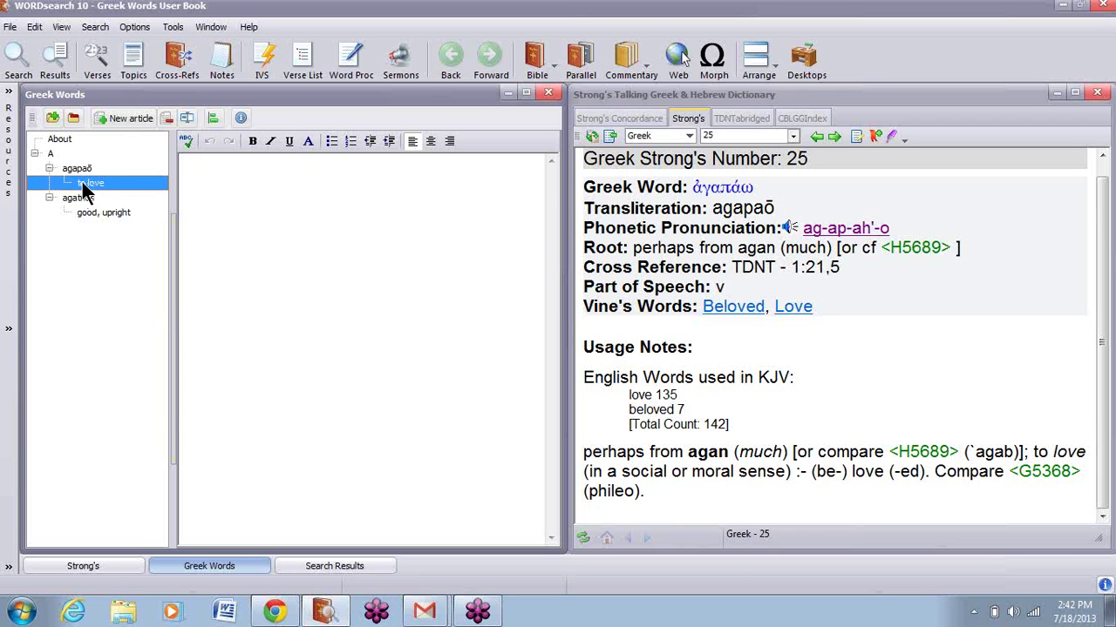
{"action": "left_click", "coordinate": [192, 177]}
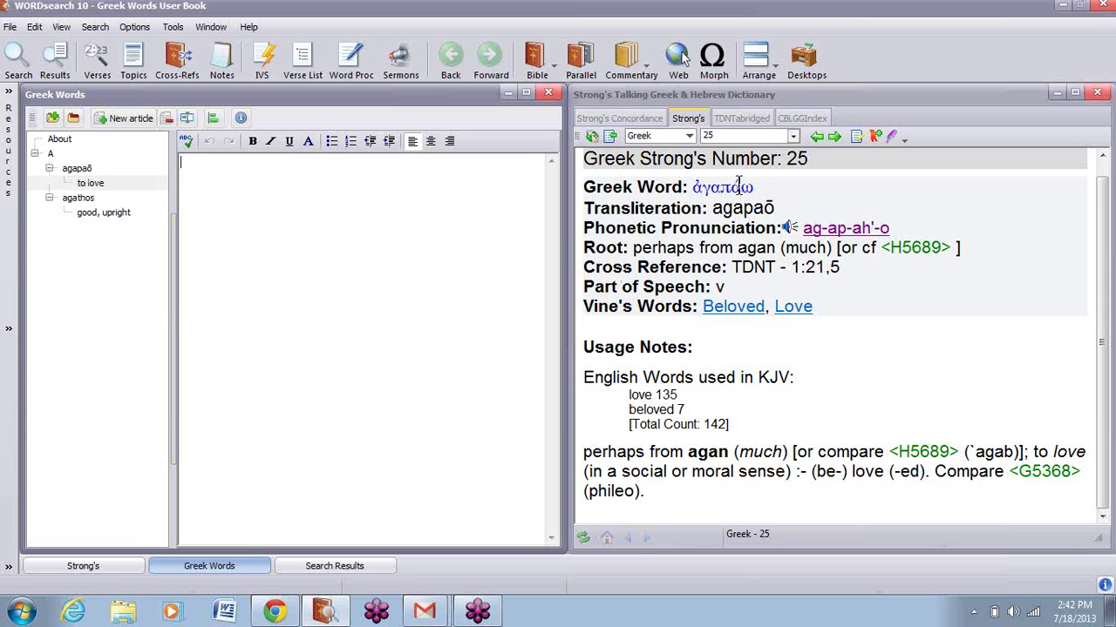
{"action": "left_click", "coordinate": [631, 220]}
{"action": "key", "text": "ctrl+a"}
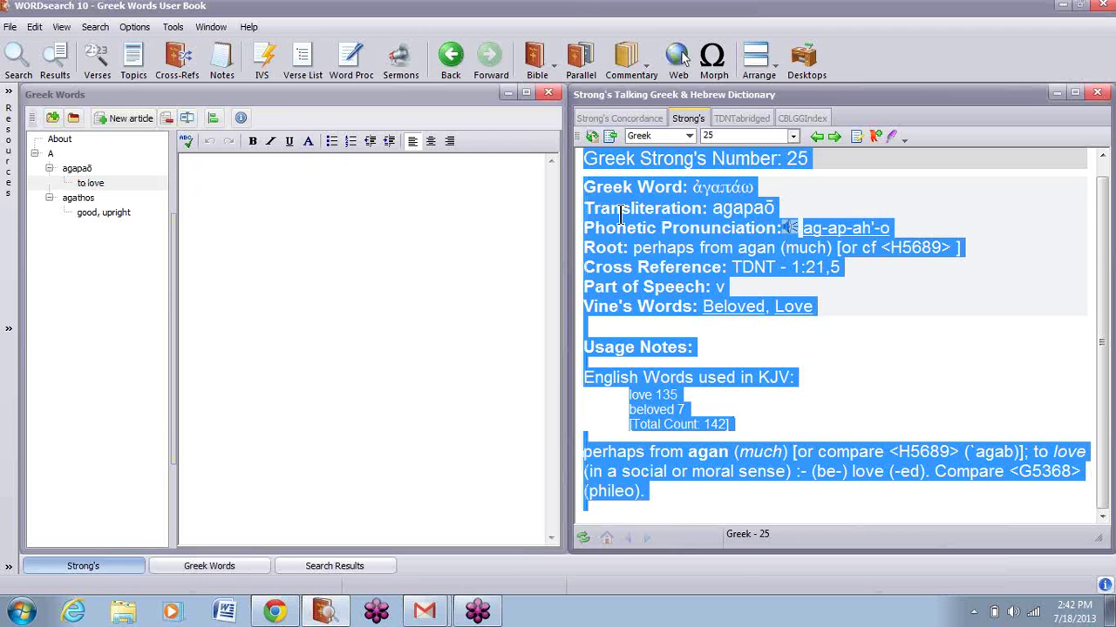
{"action": "left_click", "coordinate": [204, 183]}
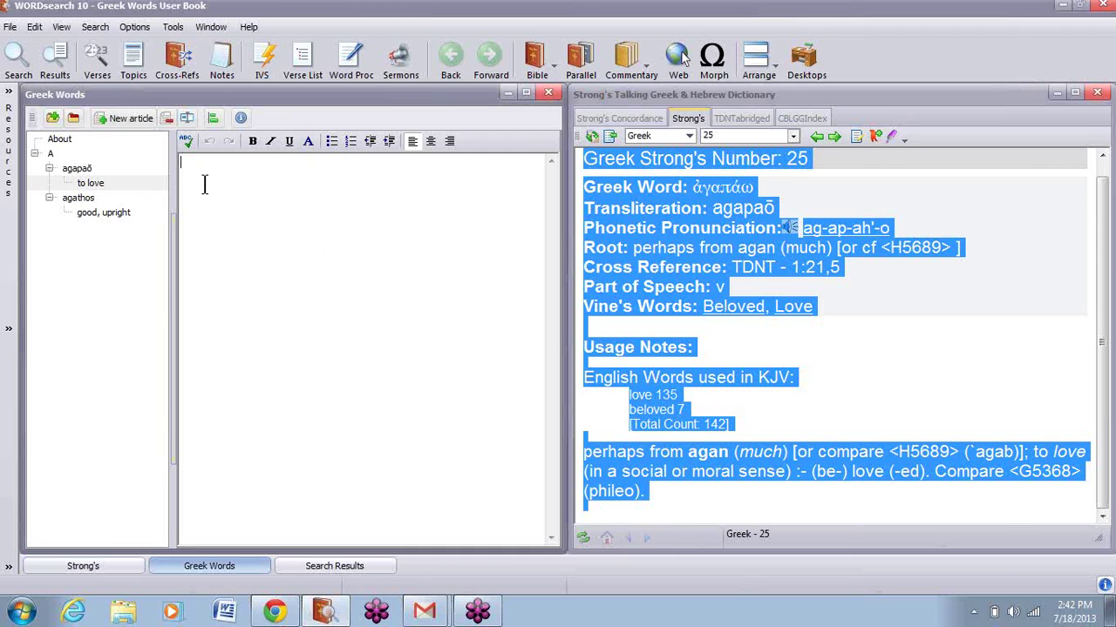
{"action": "right_click", "coordinate": [204, 184]}
{"action": "left_click", "coordinate": [264, 228]}
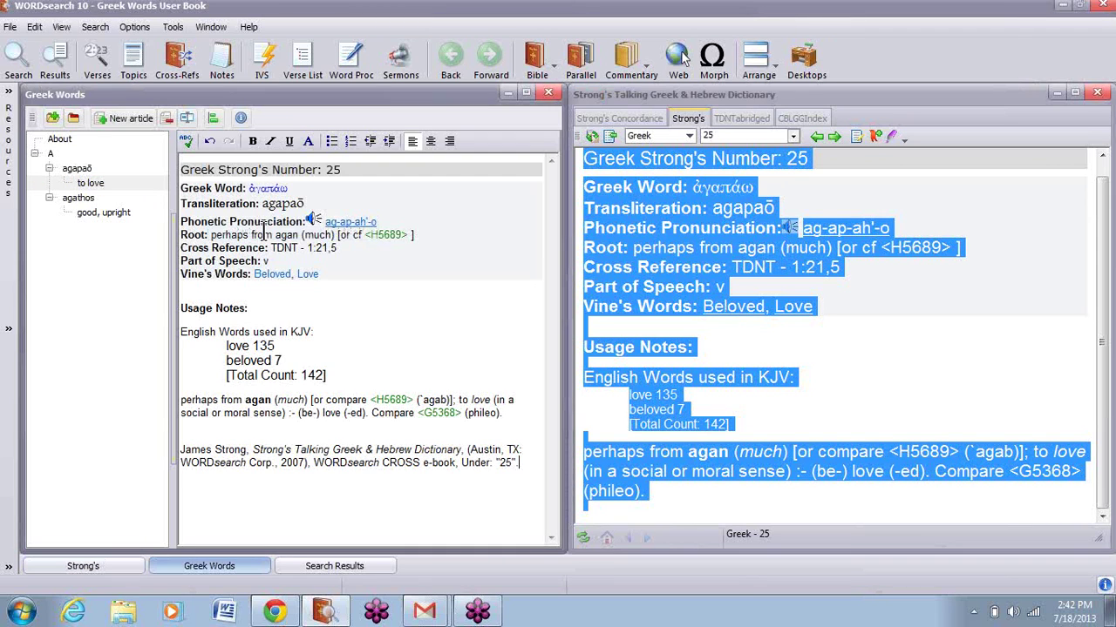
Look through the abridged Theological Dictionary of the New Testament entry for "to love" and copy the whole entry
{"action": "left_click", "coordinate": [744, 117]}
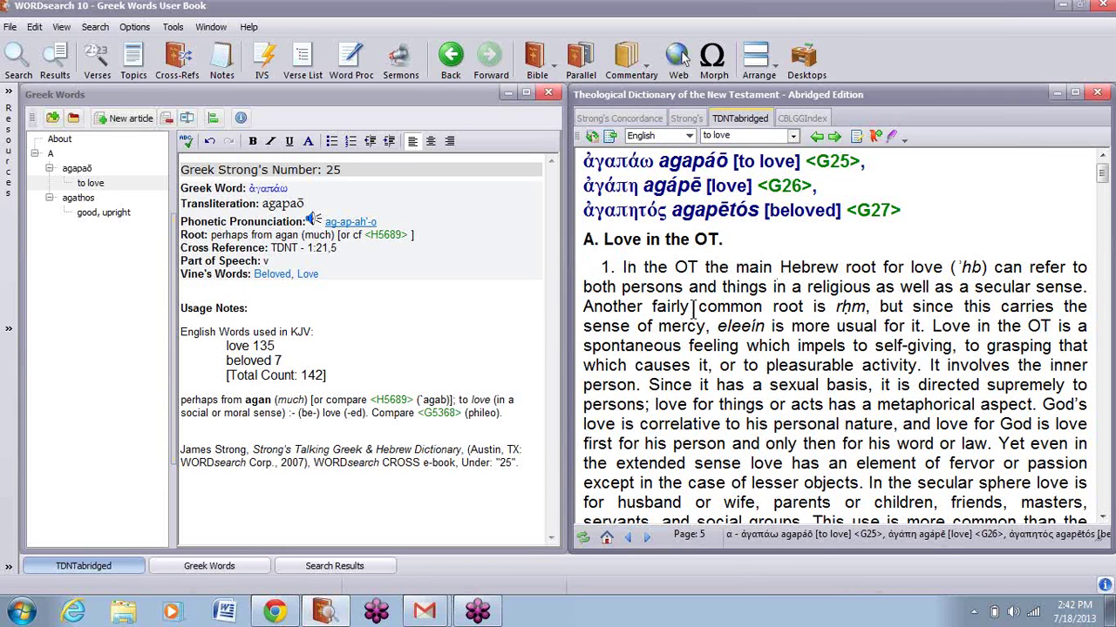
{"action": "scroll", "coordinate": [695, 309], "scroll_direction": "down", "scroll_amount": 4}
{"action": "scroll", "coordinate": [694, 309], "scroll_direction": "down", "scroll_amount": 12}
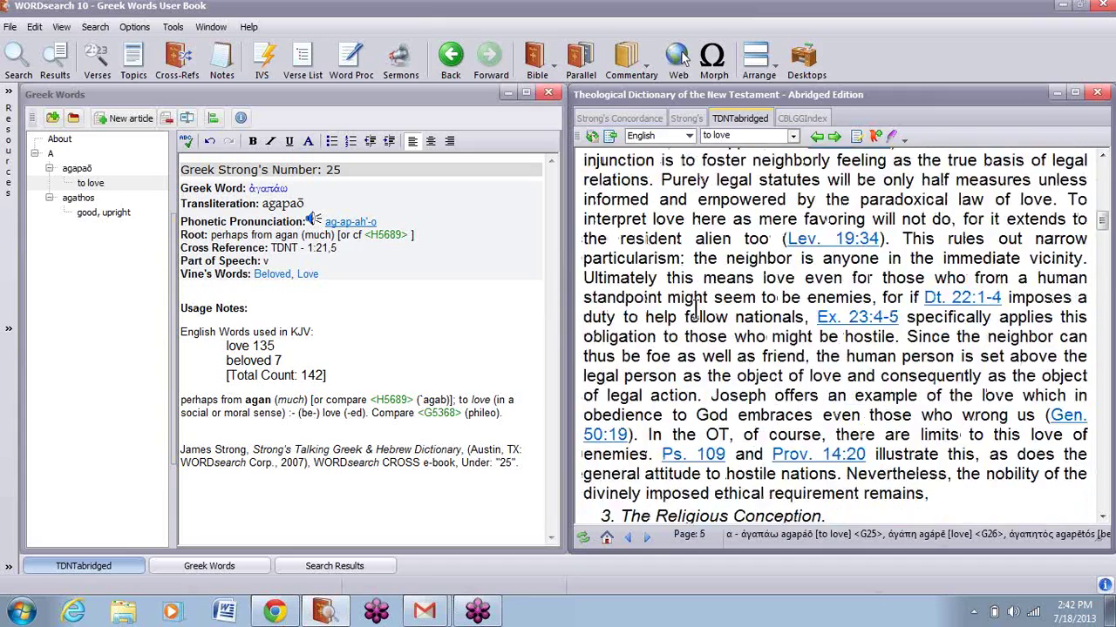
{"action": "scroll", "coordinate": [697, 300], "scroll_direction": "down", "scroll_amount": 12}
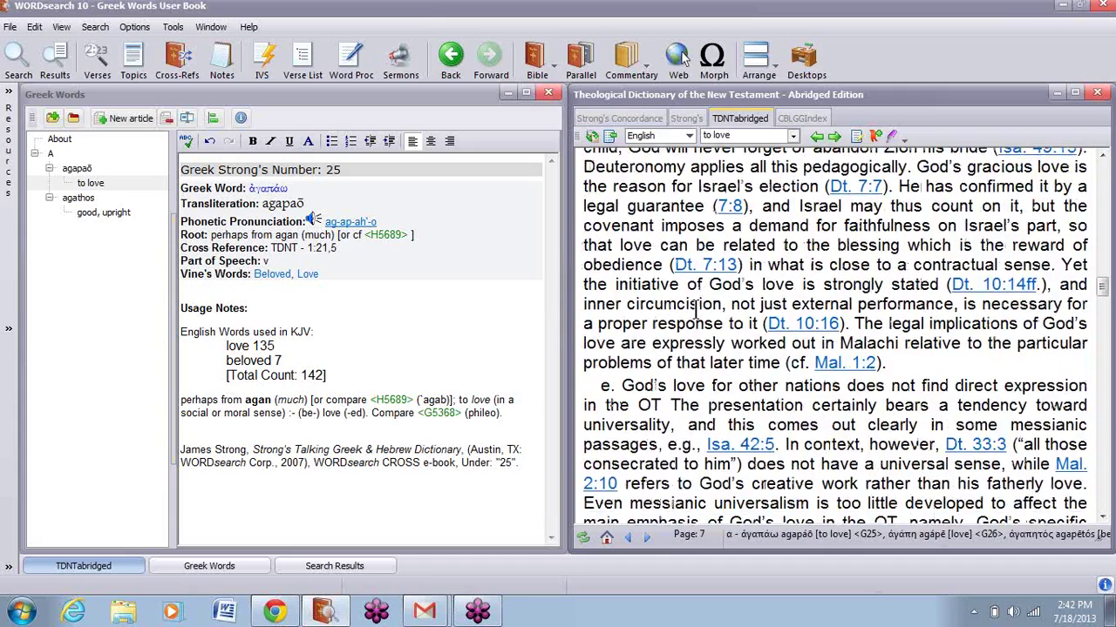
{"action": "scroll", "coordinate": [697, 310], "scroll_direction": "down", "scroll_amount": 1}
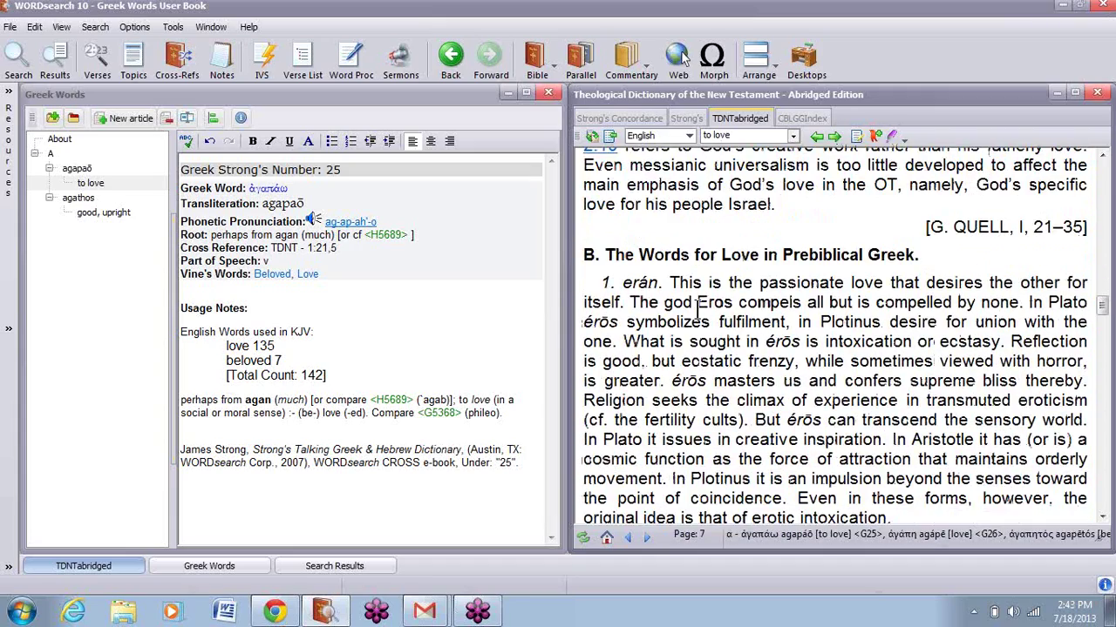
{"action": "scroll", "coordinate": [697, 307], "scroll_direction": "down", "scroll_amount": 12}
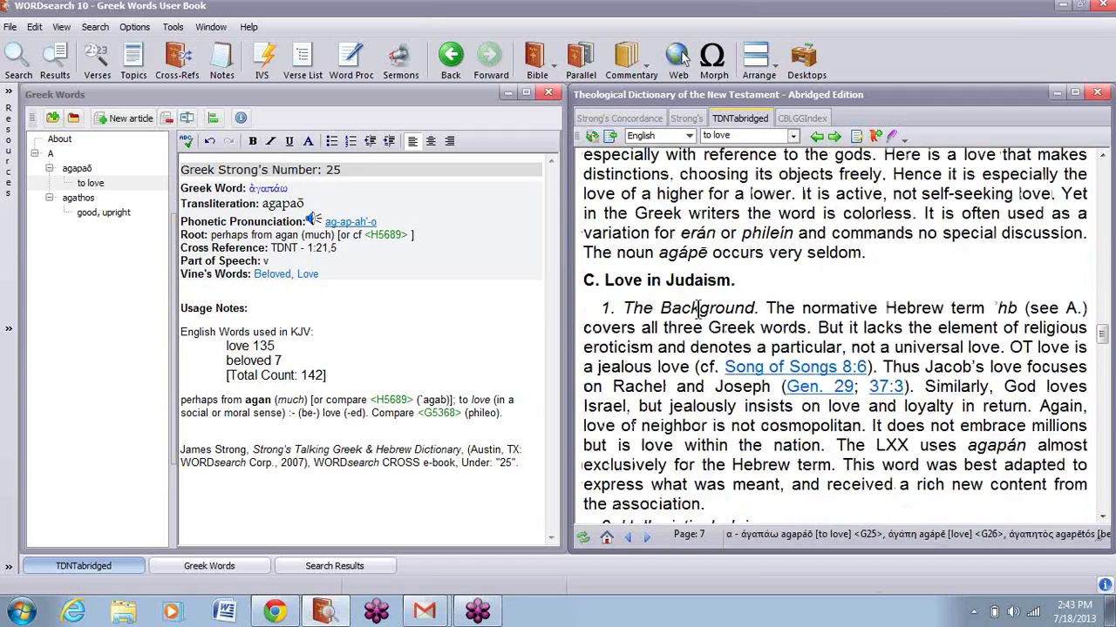
{"action": "scroll", "coordinate": [700, 307], "scroll_direction": "up", "scroll_amount": 15}
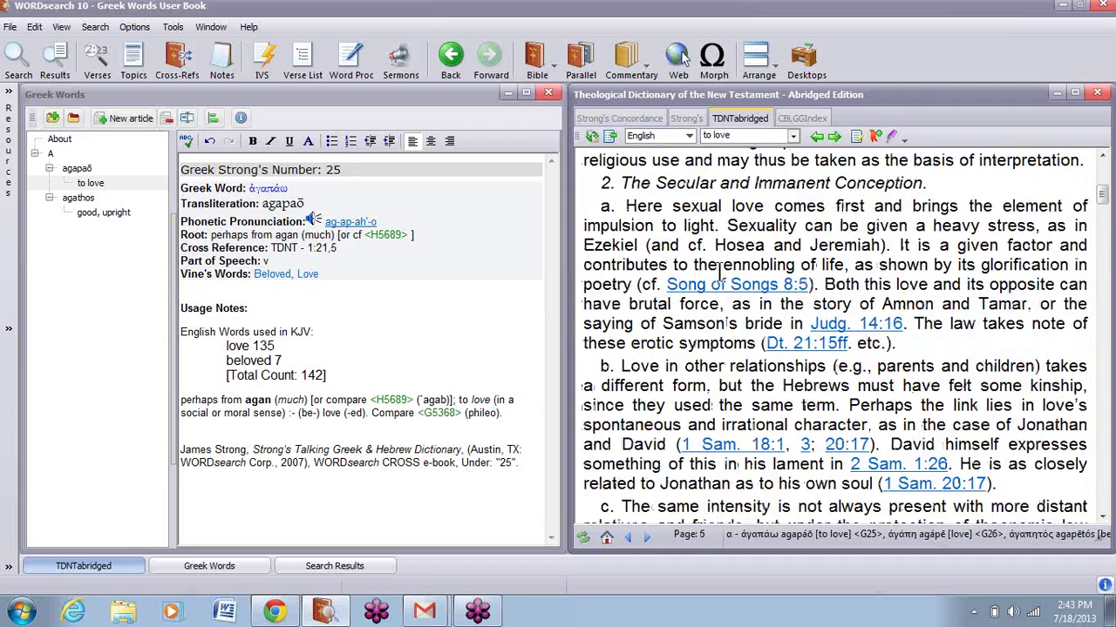
{"action": "key", "text": "ctrl+a"}
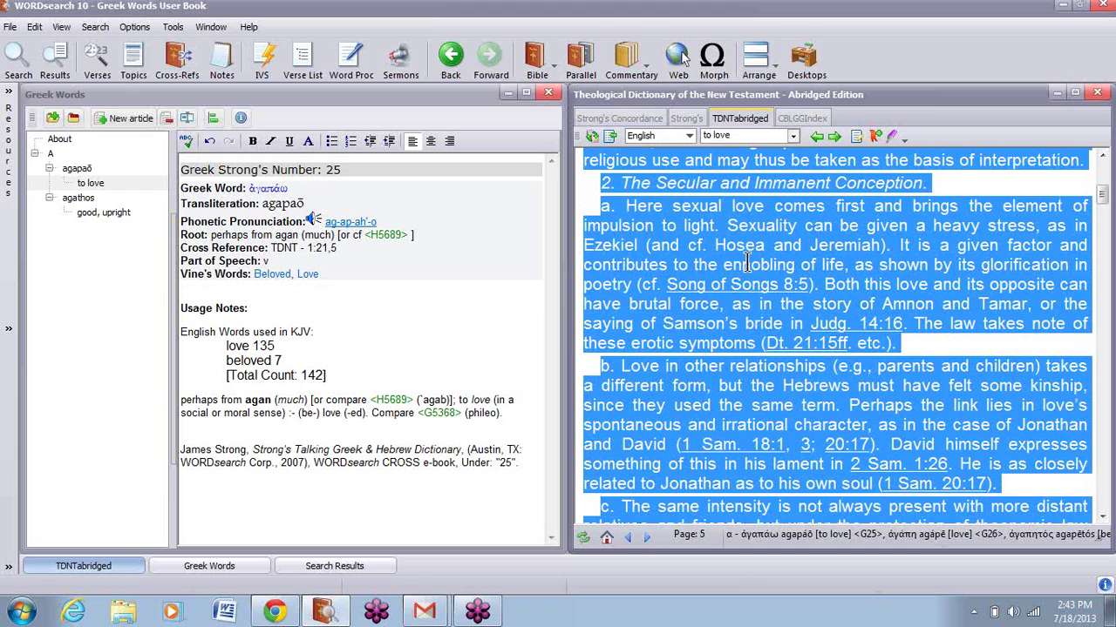
Paste the copied theological dictionary entry on a new line below the Strong's citation in the "to love" subarticle
{"action": "left_click", "coordinate": [524, 462]}
{"action": "key", "text": "Return"}
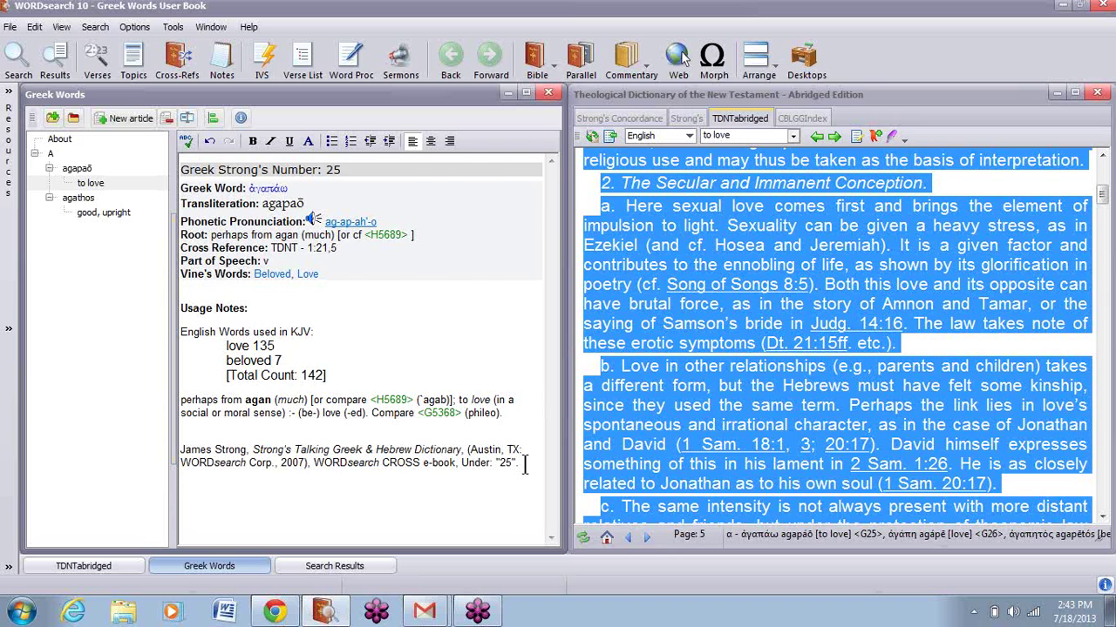
{"action": "key", "text": "ctrl+v"}
{"action": "left_click_drag", "start_coordinate": [551, 515], "coordinate": [551, 178]}
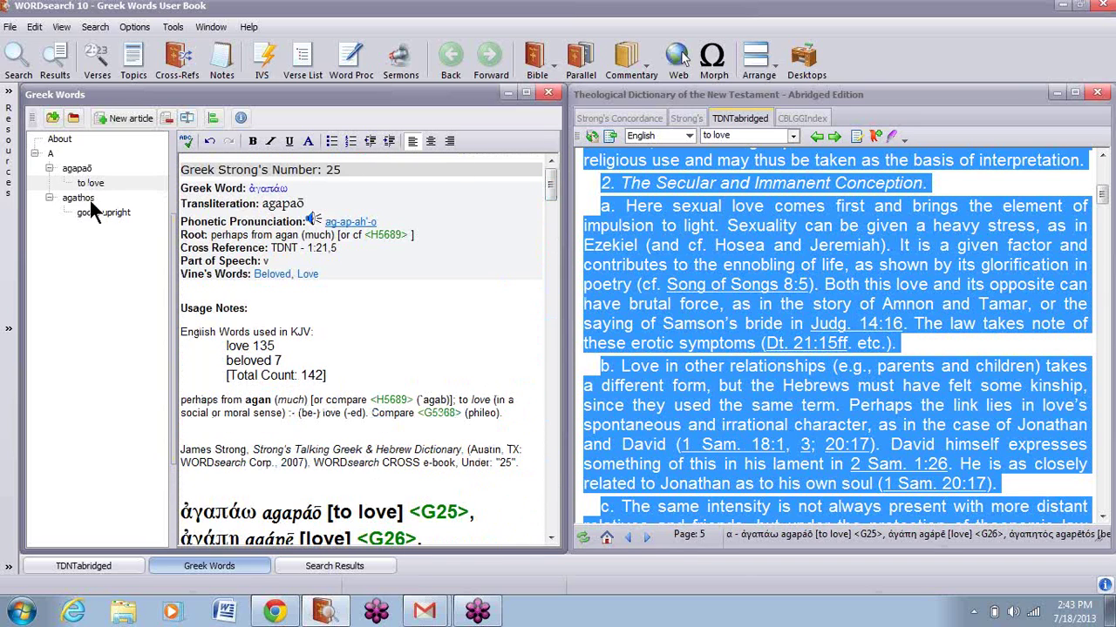
Consult the list of the 170 most frequent New Testament words and the Strong's Concordance entry for "love"
{"action": "left_click", "coordinate": [800, 117]}
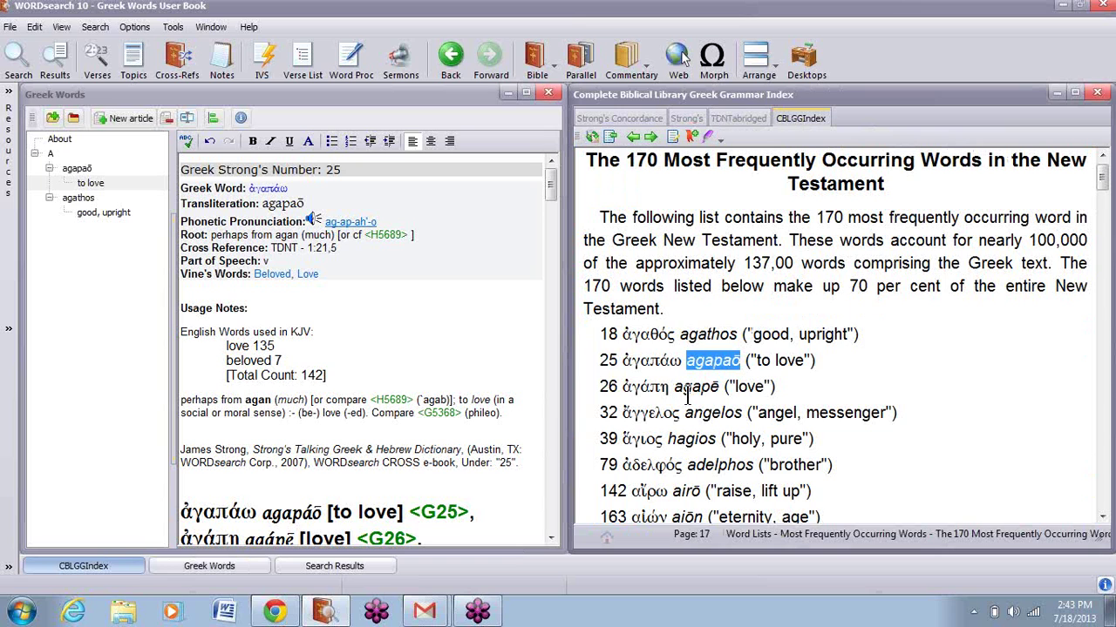
{"action": "left_click", "coordinate": [616, 120]}
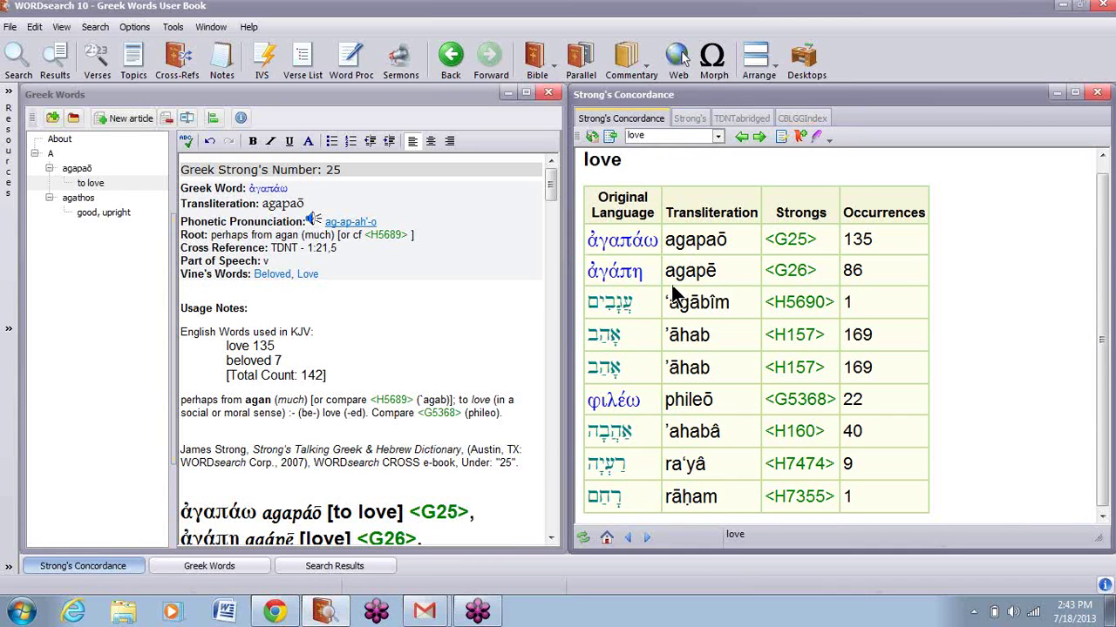
{"action": "mouse_move", "coordinate": [789, 273]}
Minimize the reference books window and review the contents of the "good, upright" subarticle under agathos
{"action": "left_click", "coordinate": [1057, 93]}
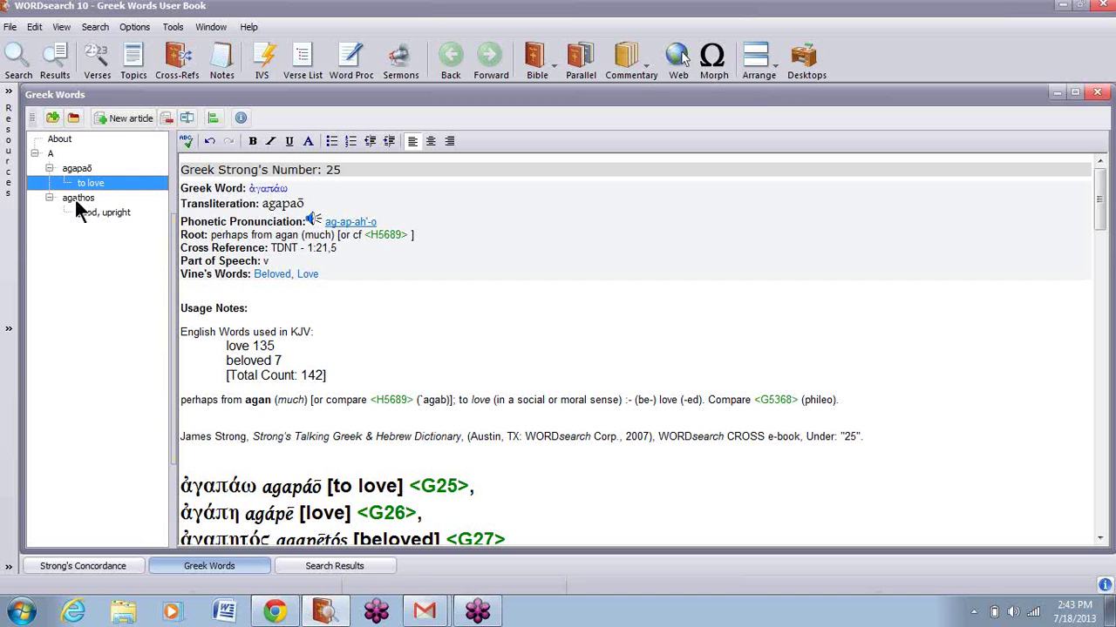
{"action": "left_click", "coordinate": [101, 213]}
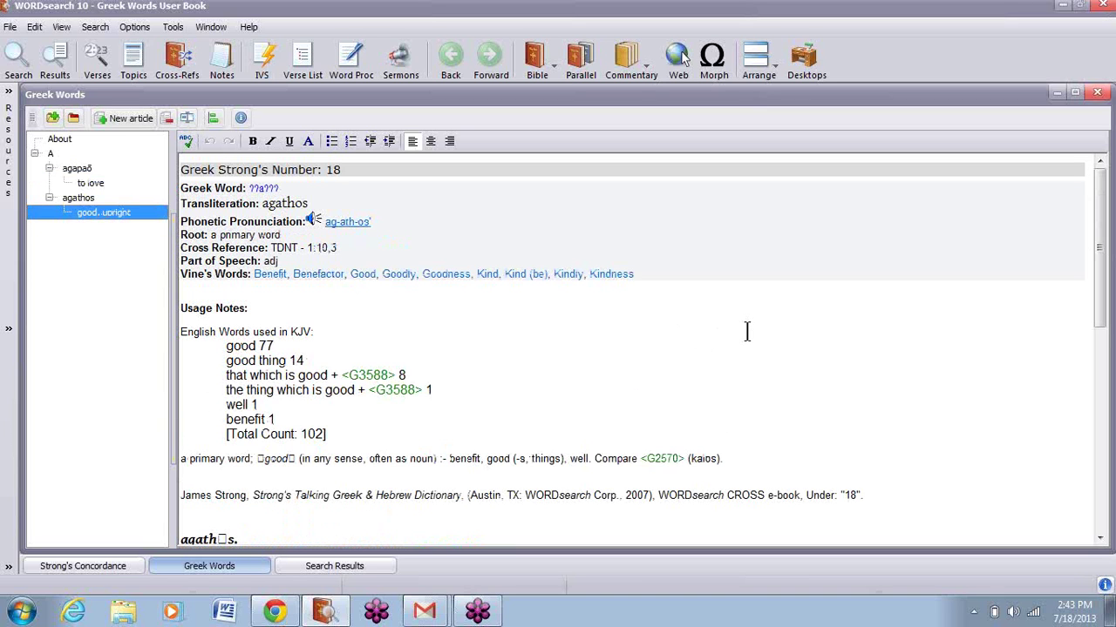
{"action": "left_click", "coordinate": [750, 329]}
{"action": "scroll", "coordinate": [749, 327], "scroll_direction": "down", "scroll_amount": 10}
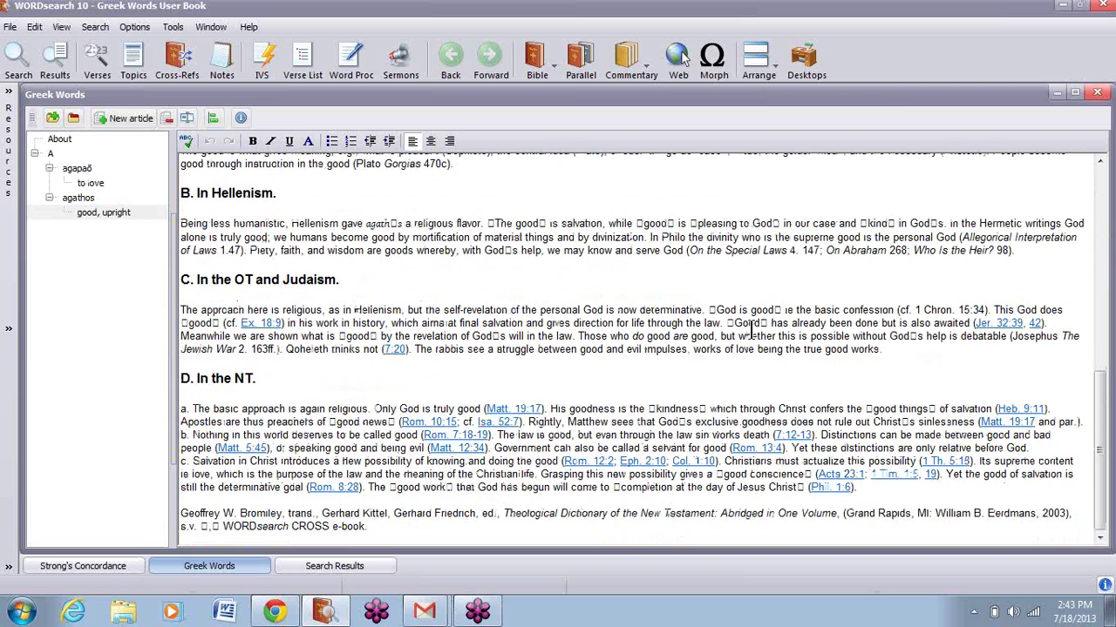
{"action": "scroll", "coordinate": [532, 475], "scroll_direction": "up", "scroll_amount": 15}
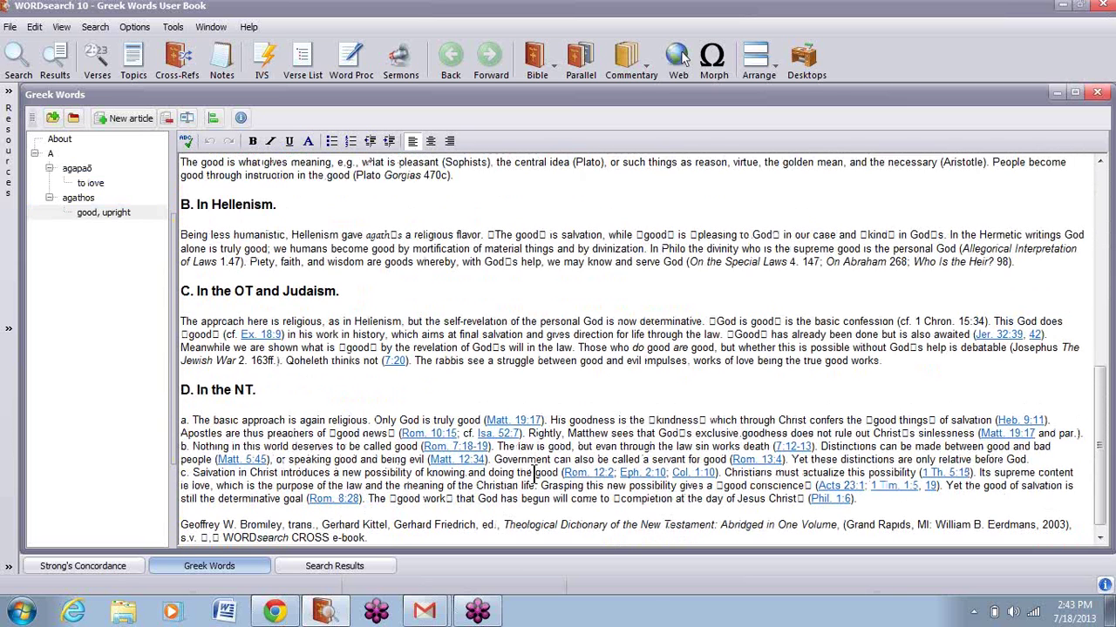